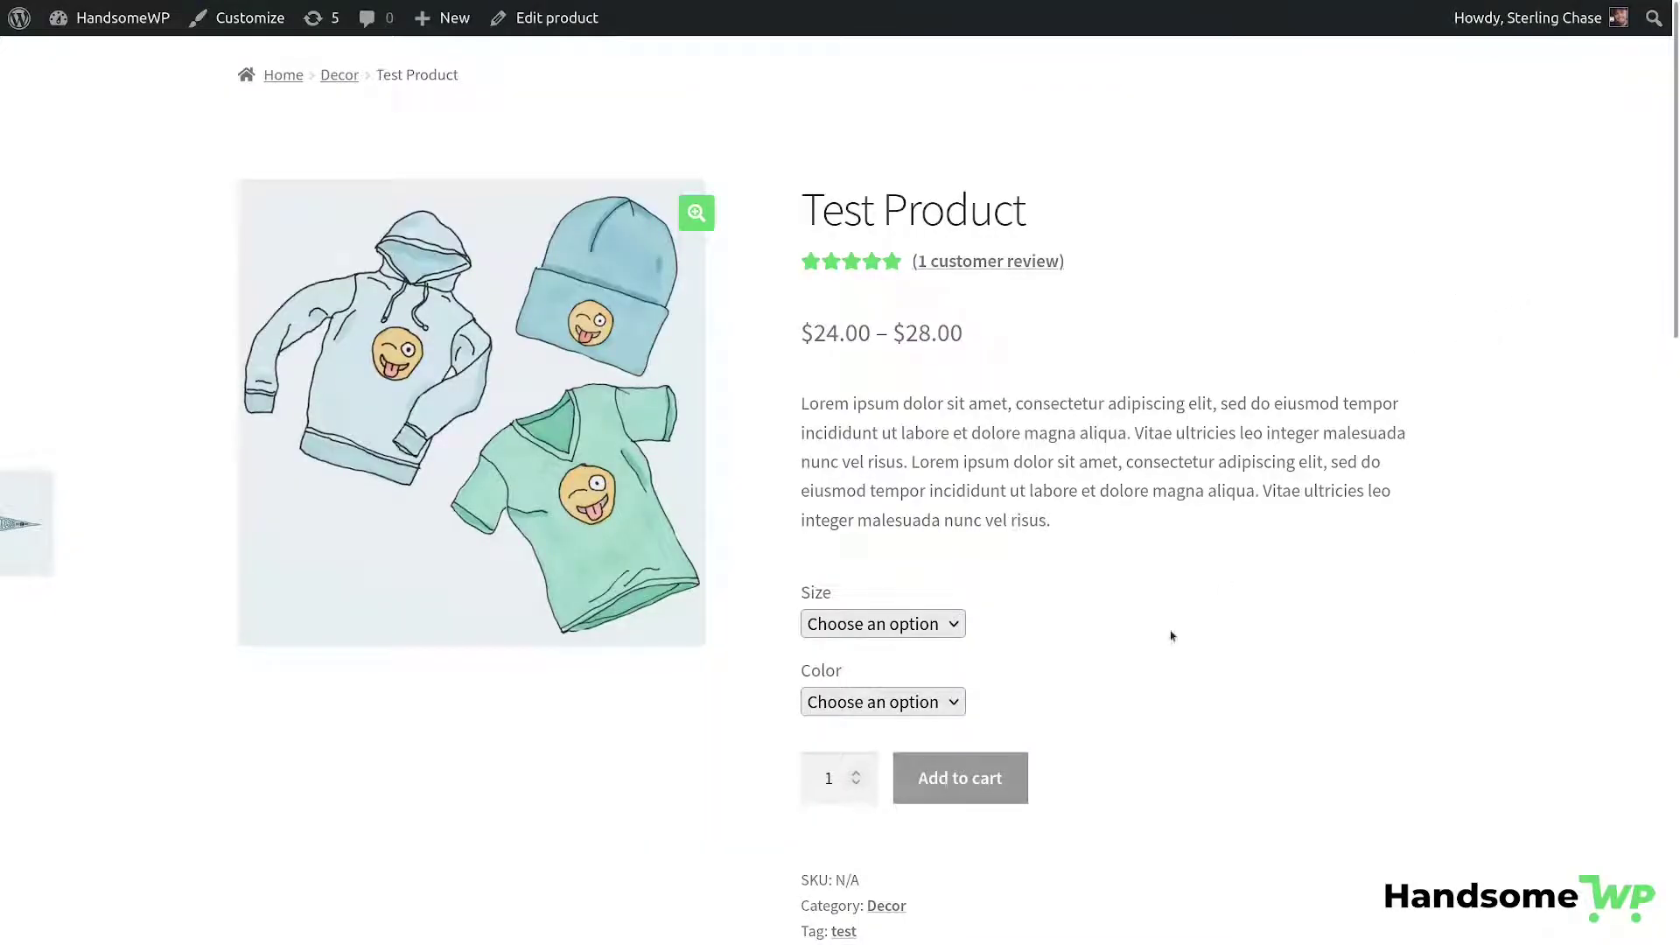
# Try the product page's Size and Color dropdowns, picking Large and Green, then reset both.
pyautogui.scroll(-3, 1170, 634)
pyautogui.click(919, 372)
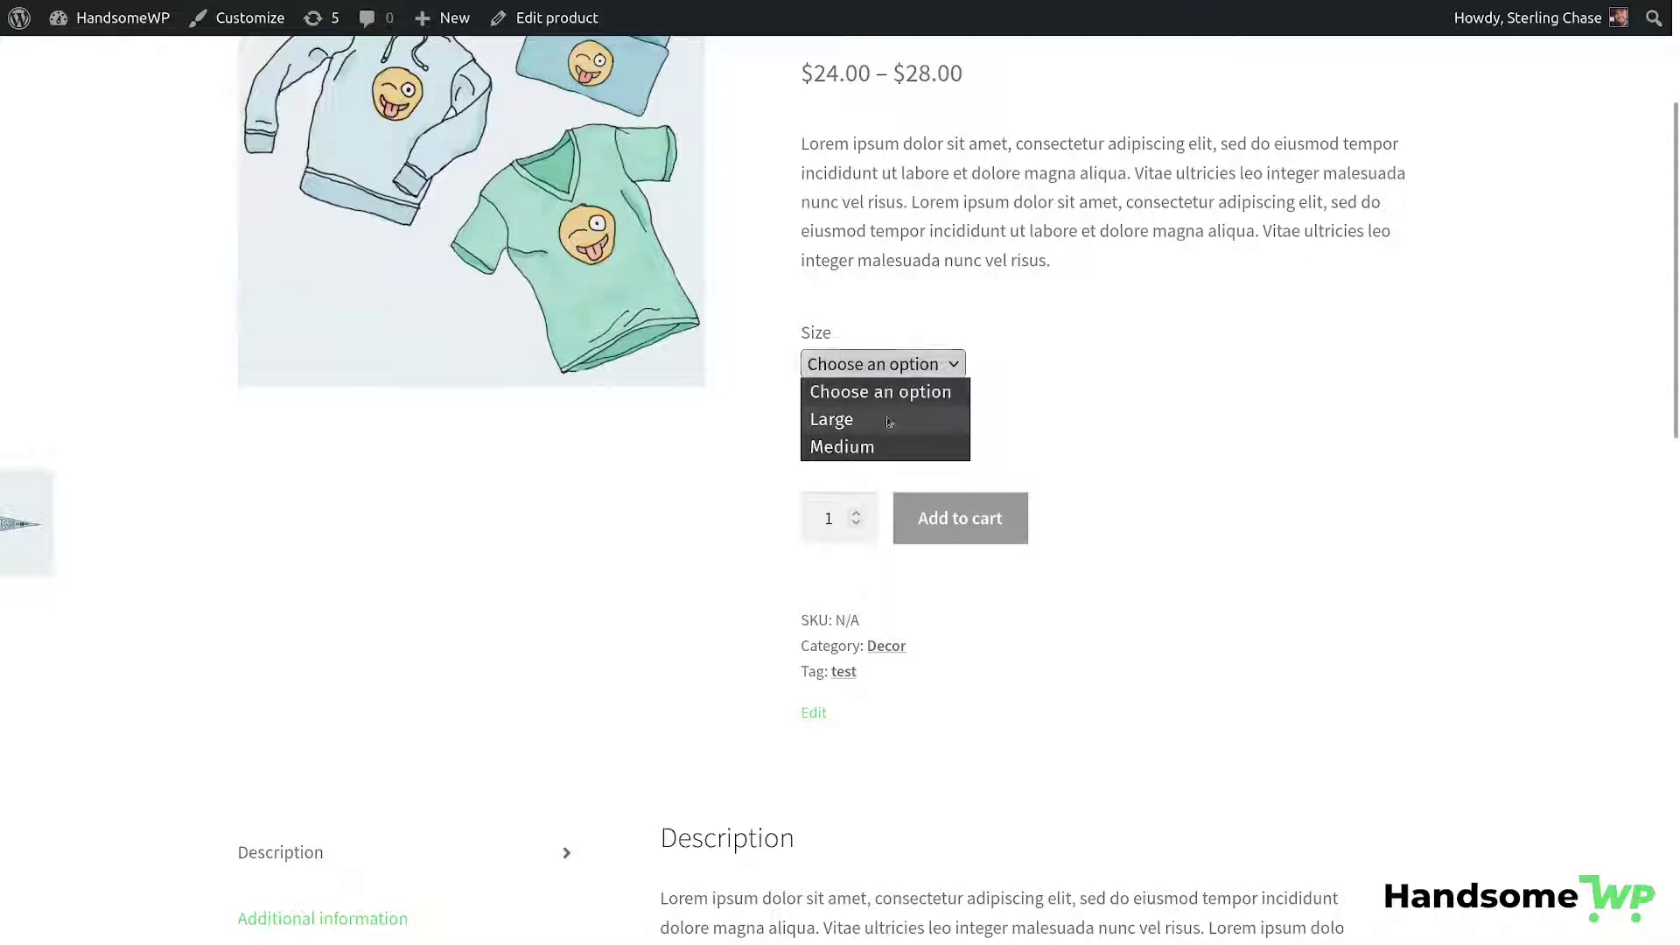
pyautogui.click(910, 391)
pyautogui.click(872, 363)
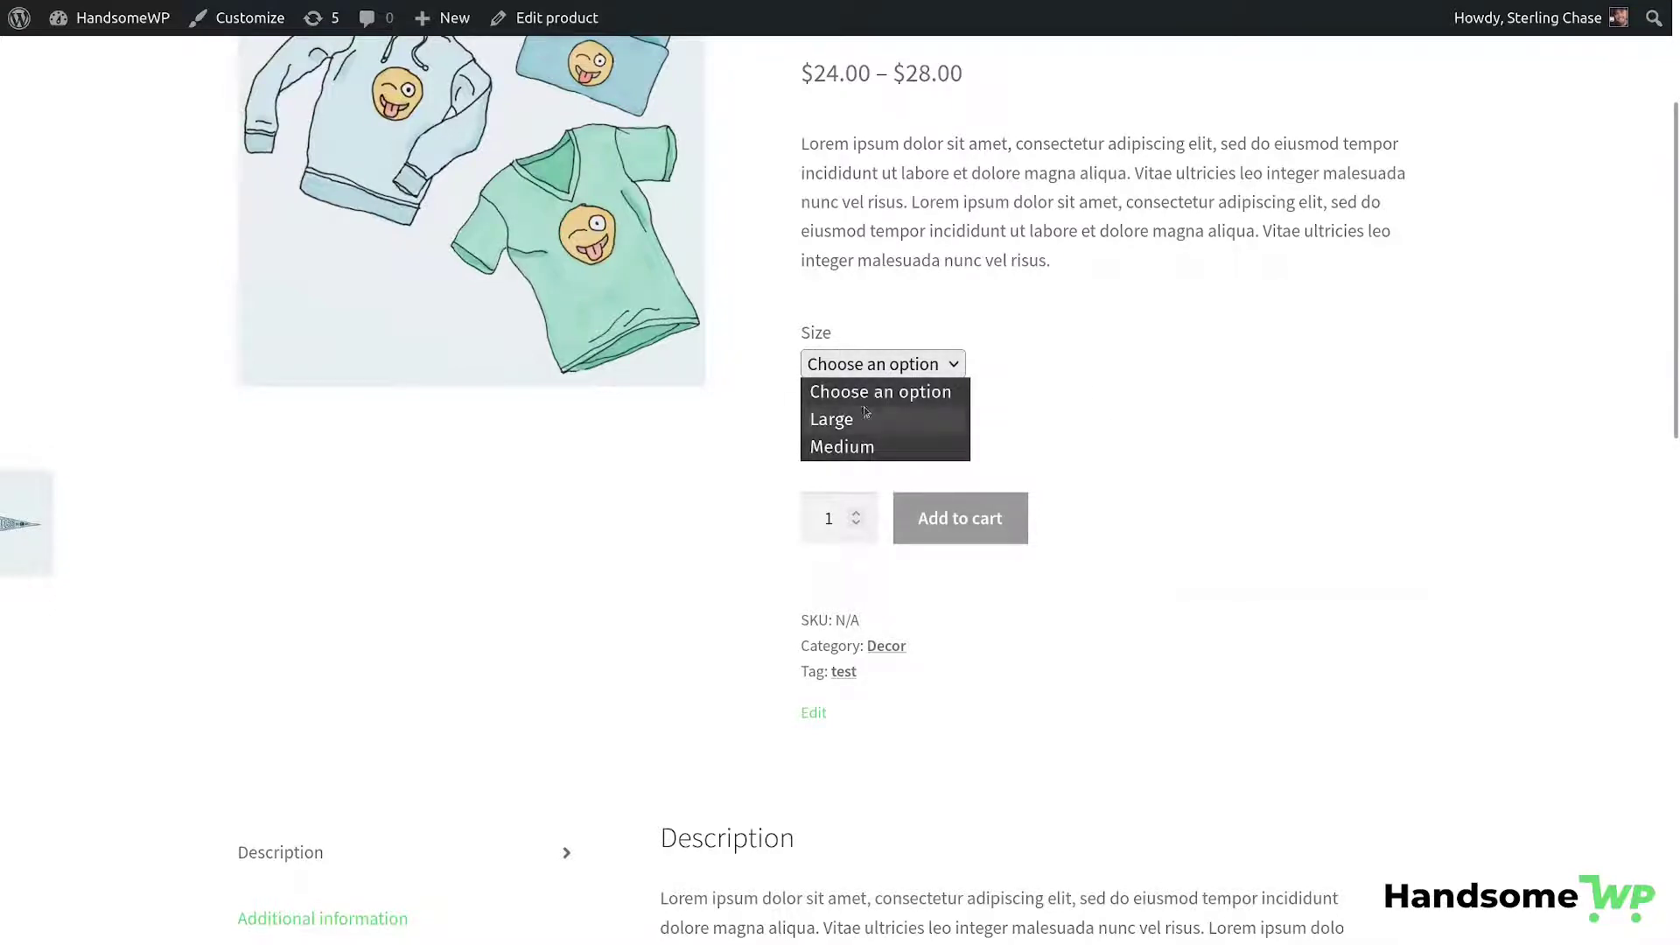
pyautogui.click(895, 470)
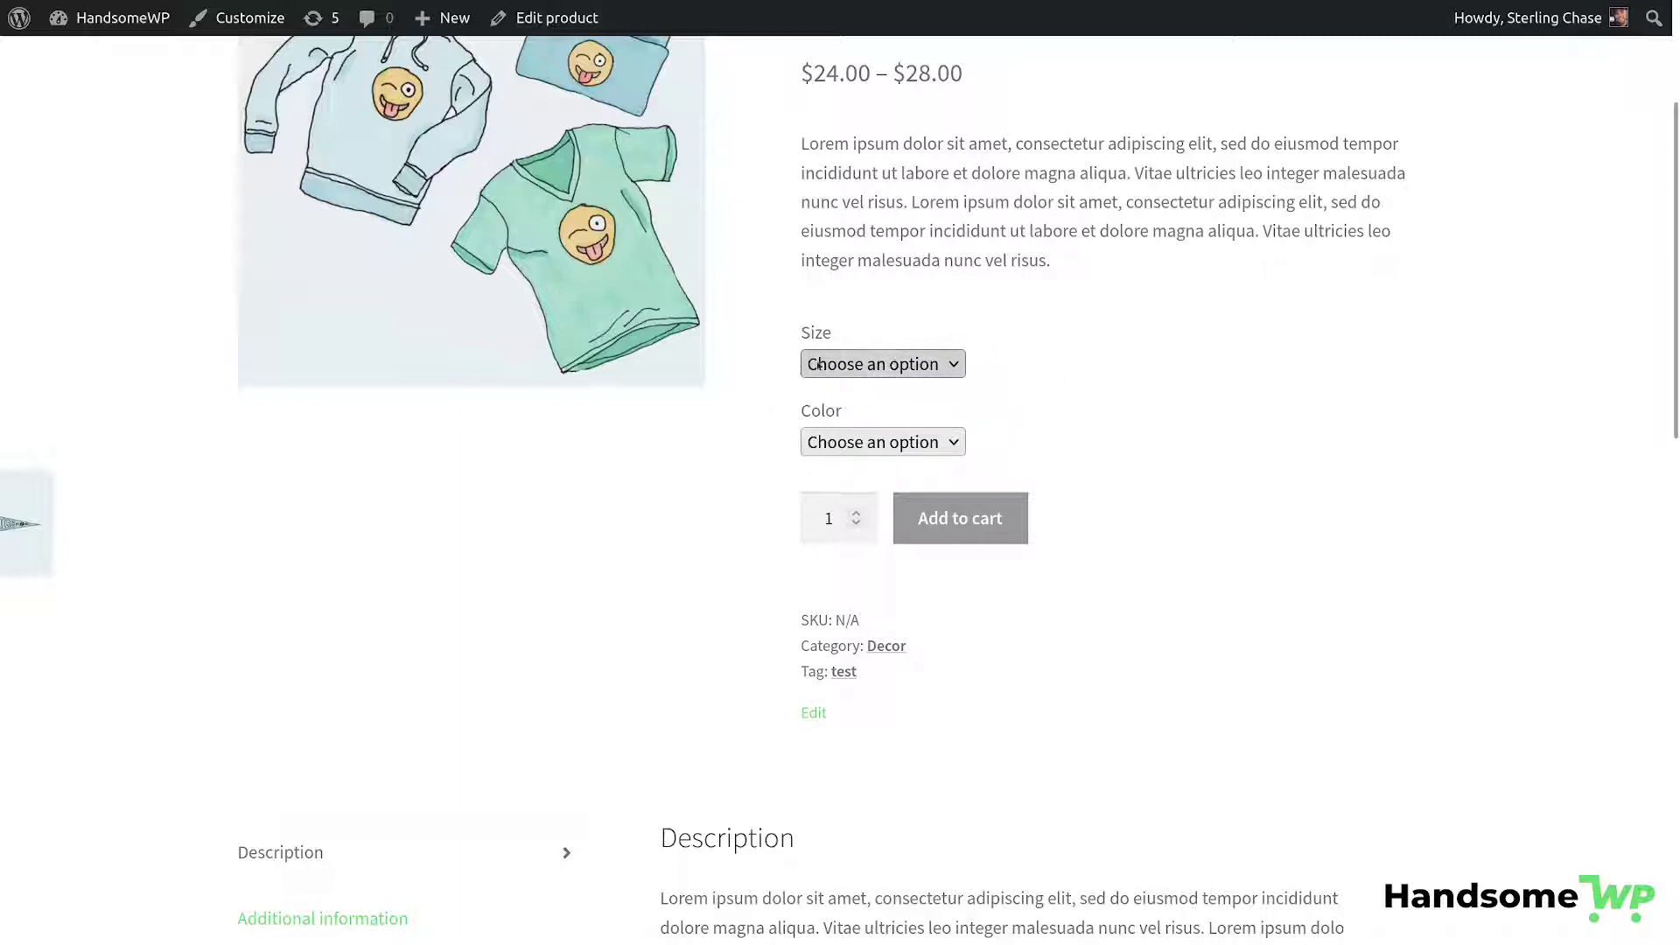
pyautogui.click(818, 366)
pyautogui.click(827, 418)
pyautogui.click(847, 444)
pyautogui.click(849, 525)
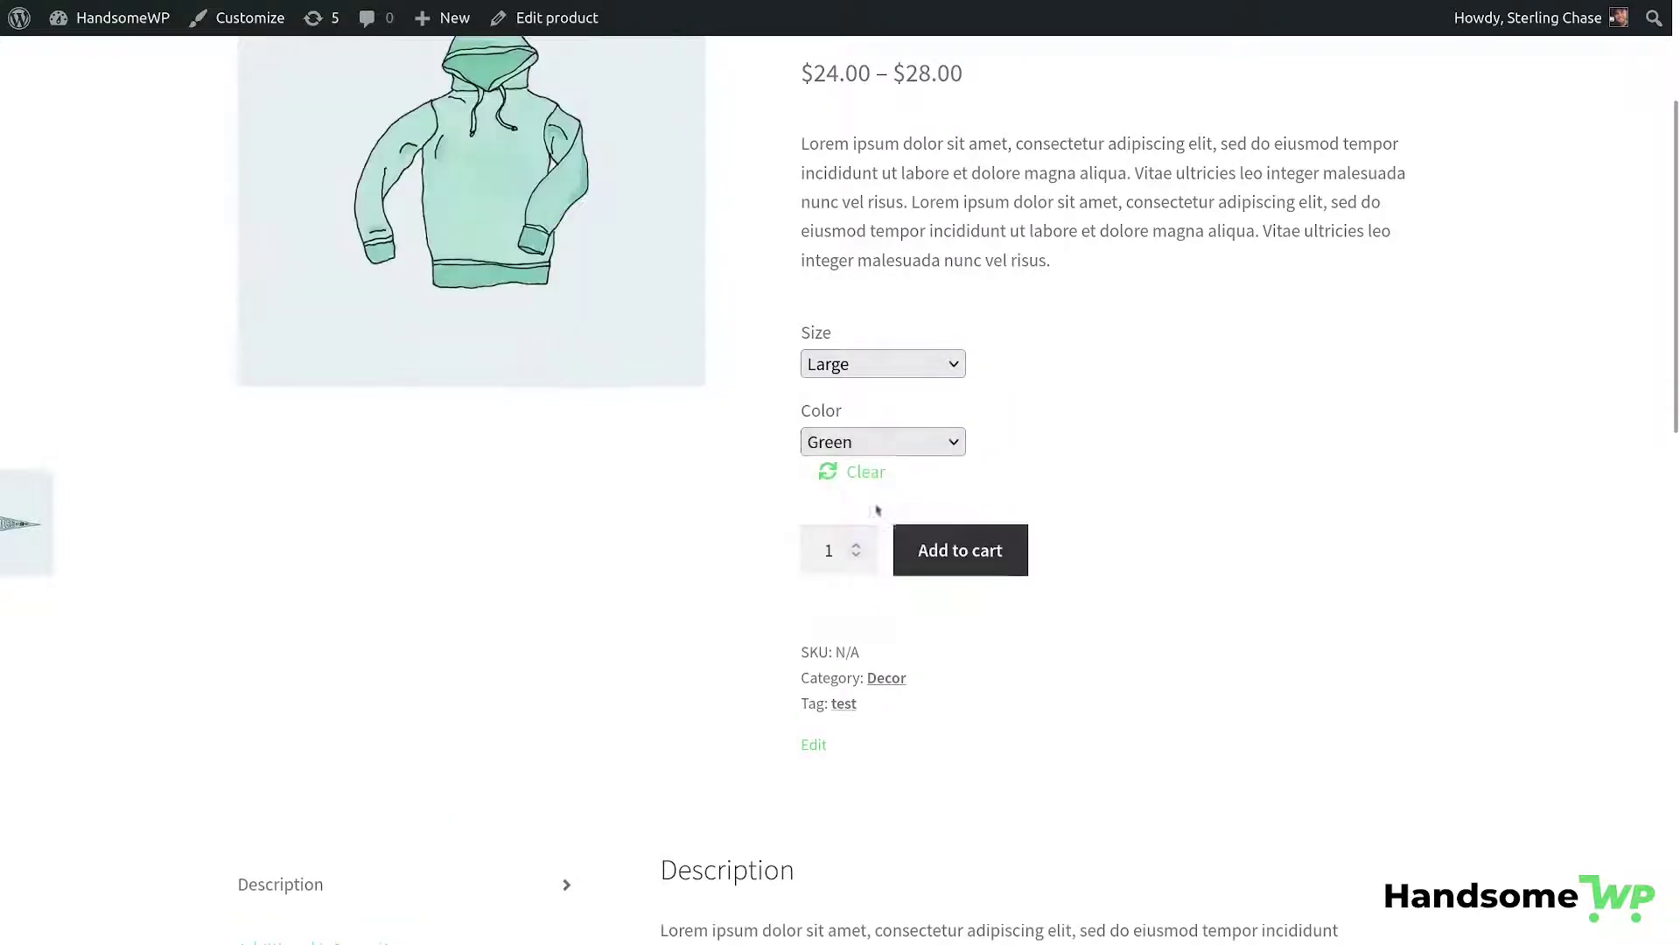
pyautogui.click(860, 472)
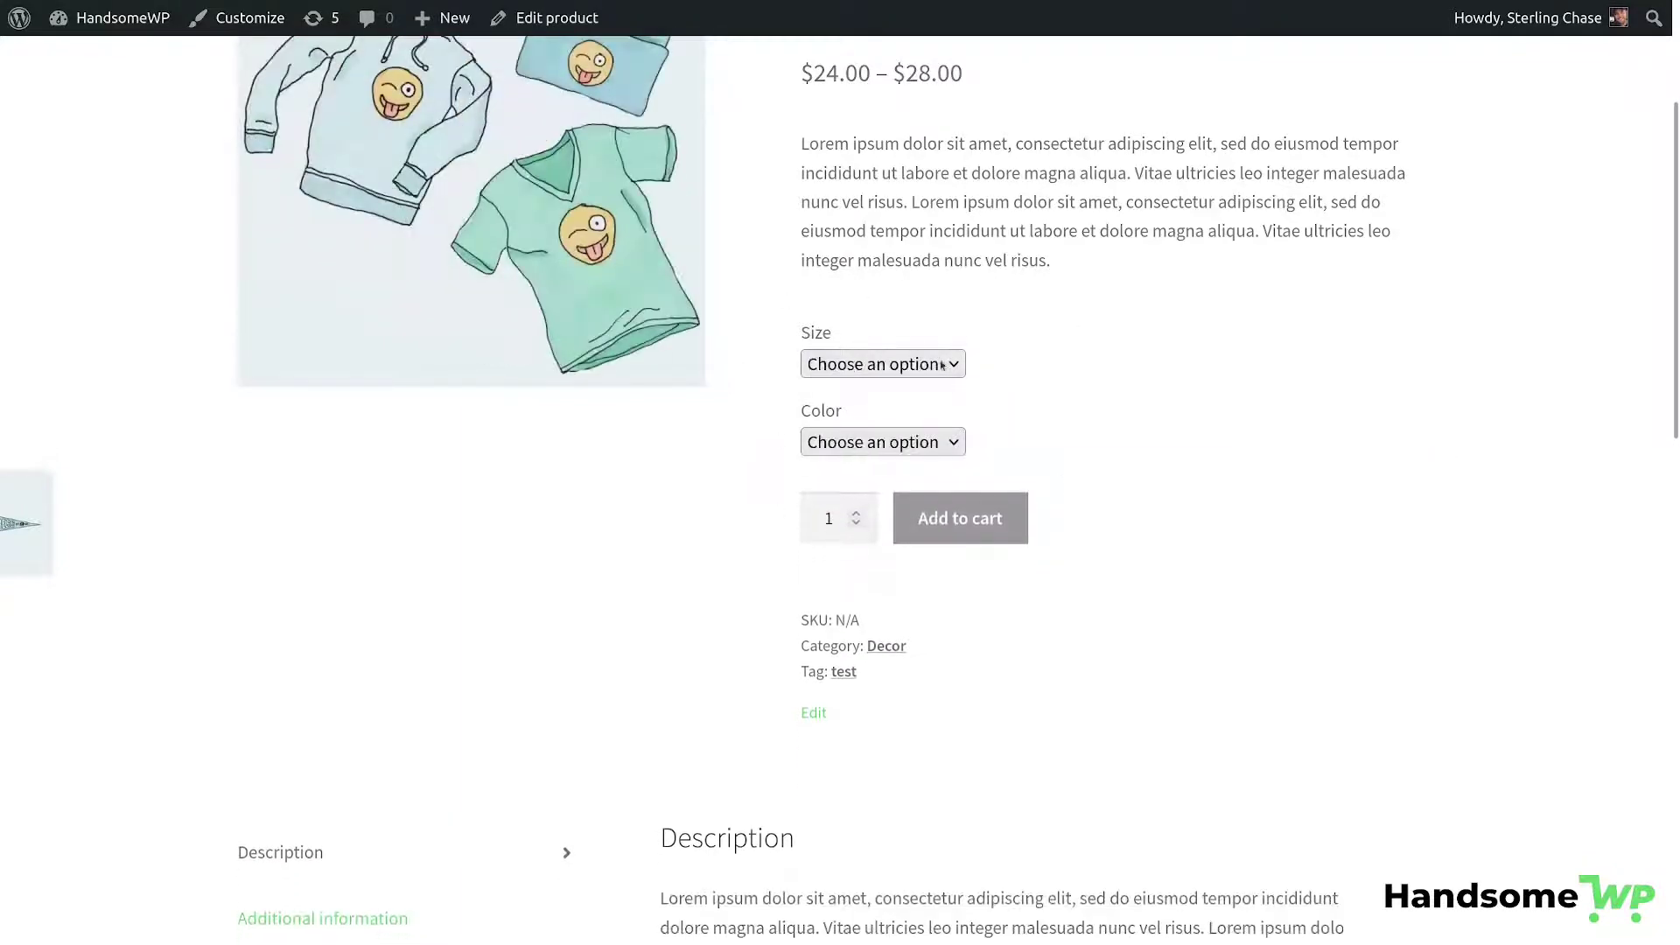
pyautogui.scroll(5, 1331, 412)
pyautogui.scroll(-4, 1379, 418)
pyautogui.scroll(3, 1444, 424)
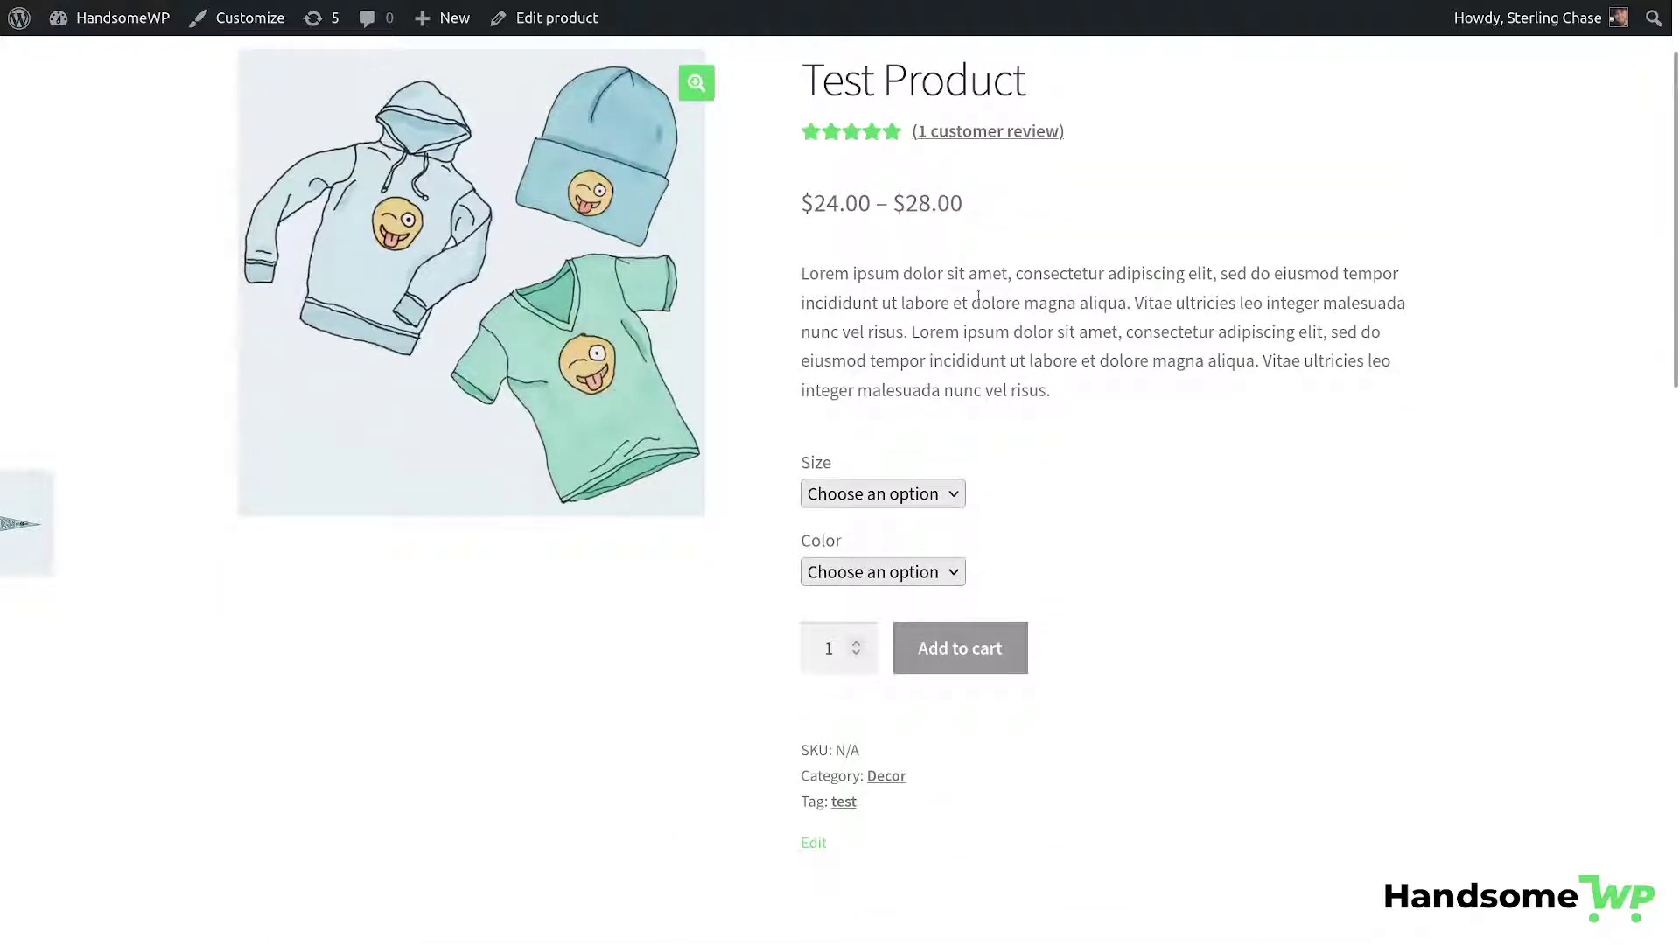
pyautogui.scroll(2, 960, 279)
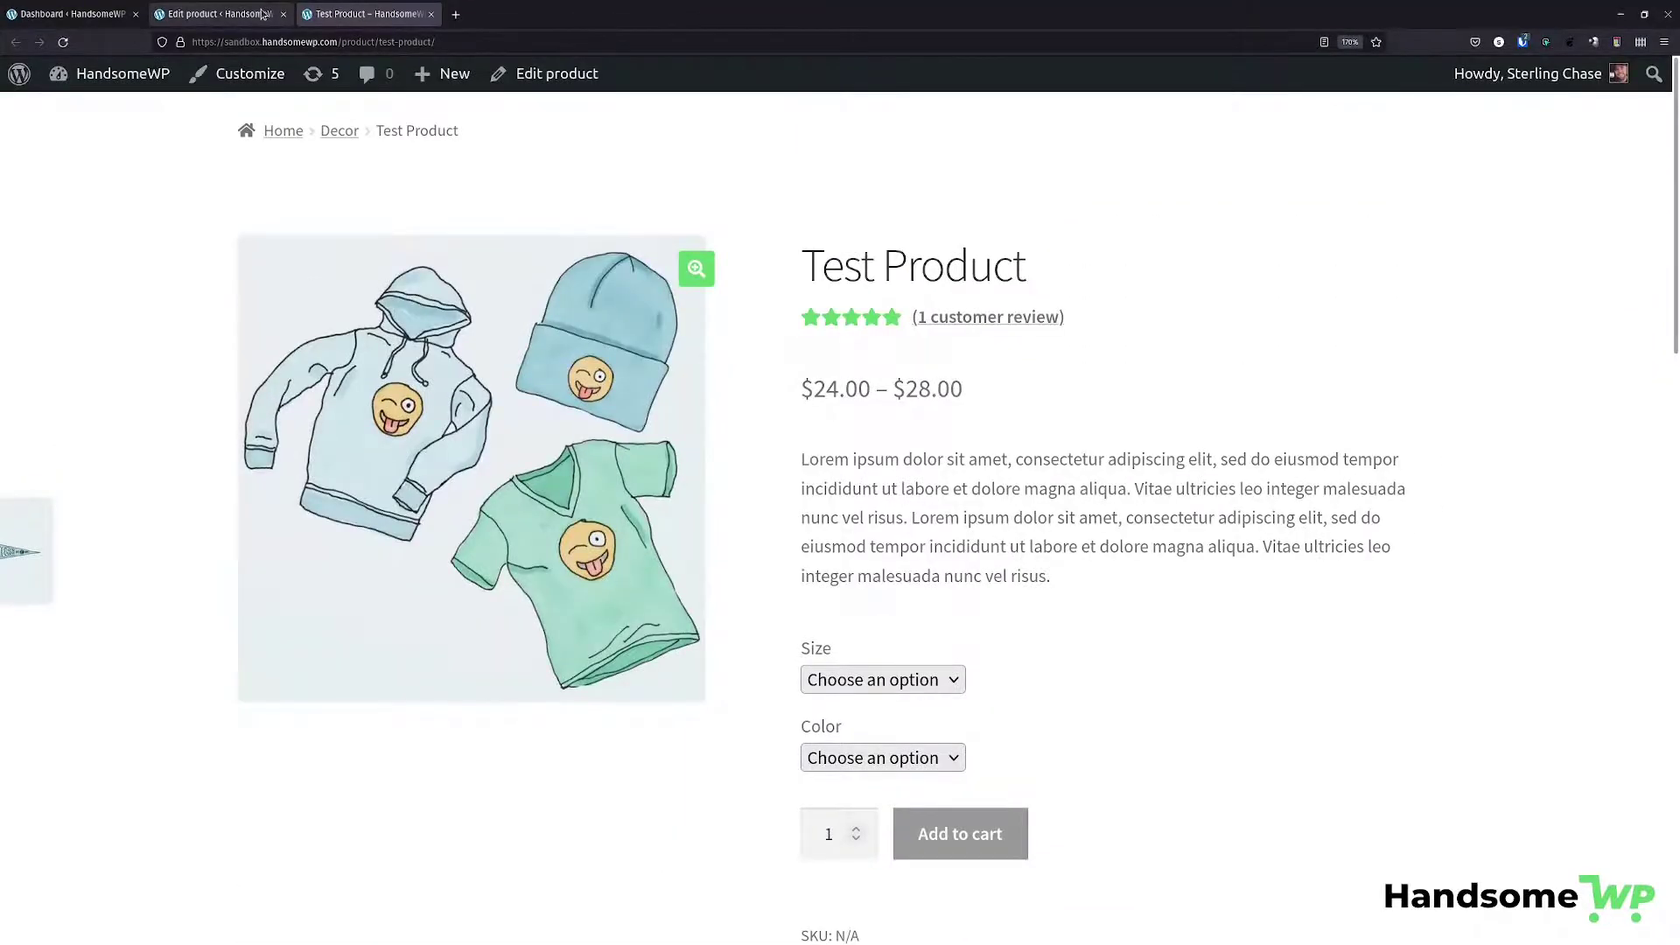
# On the Test Product edit page, view the Size and Color attributes under Product data.
pyautogui.click(261, 14)
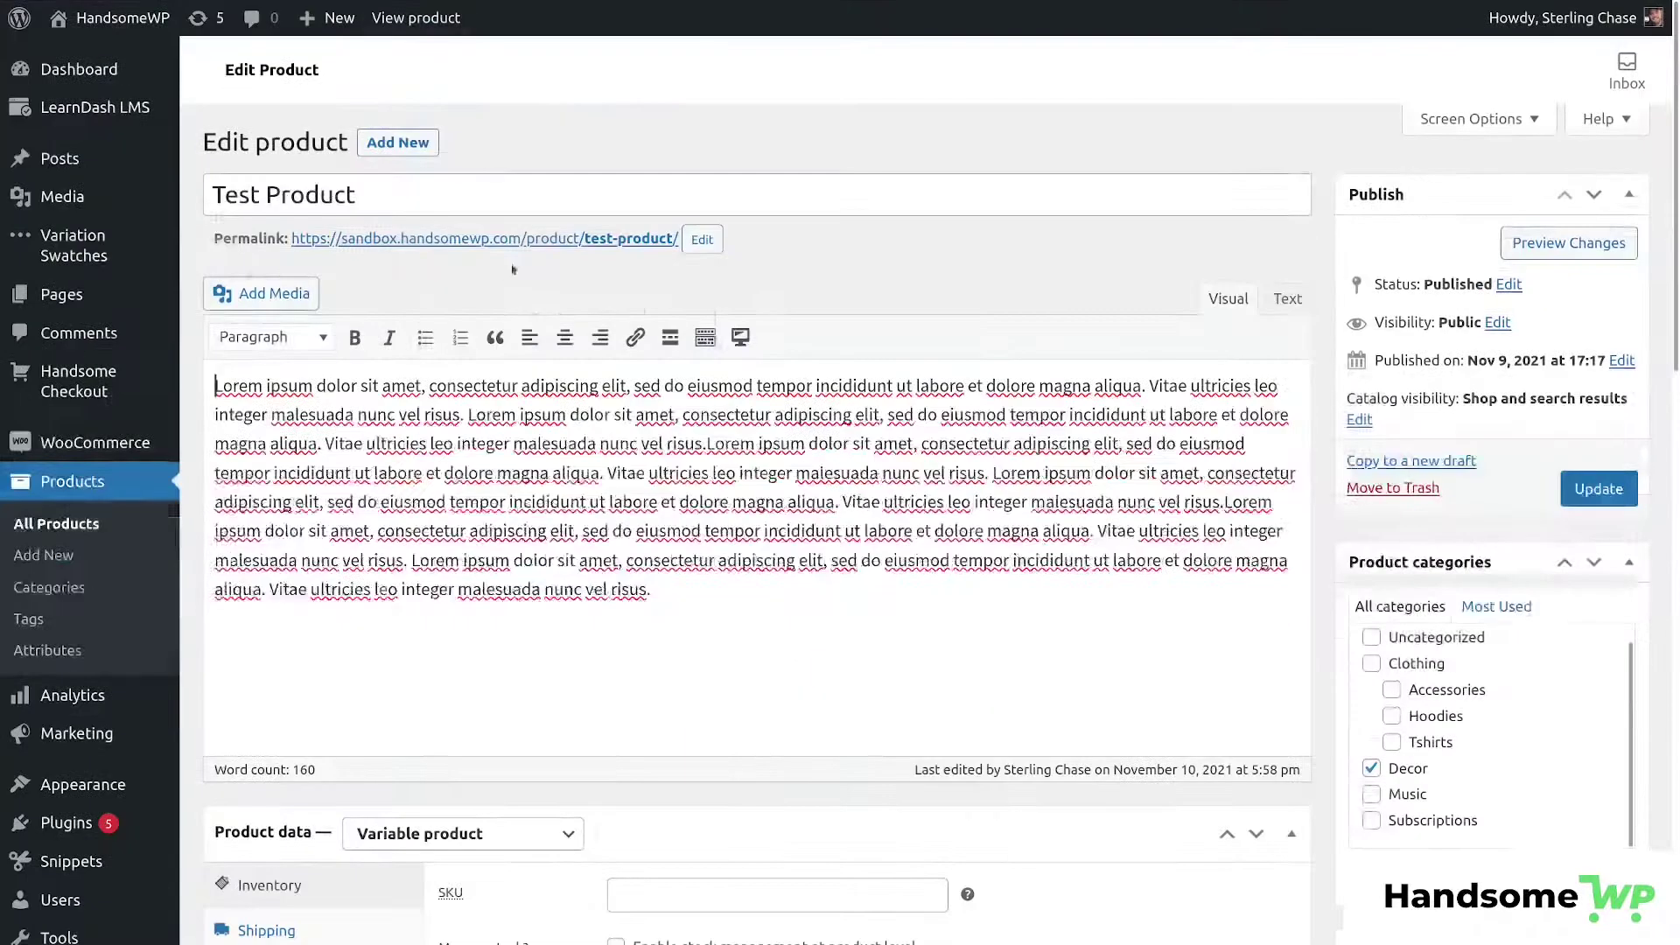
pyautogui.scroll(-5, 316, 285)
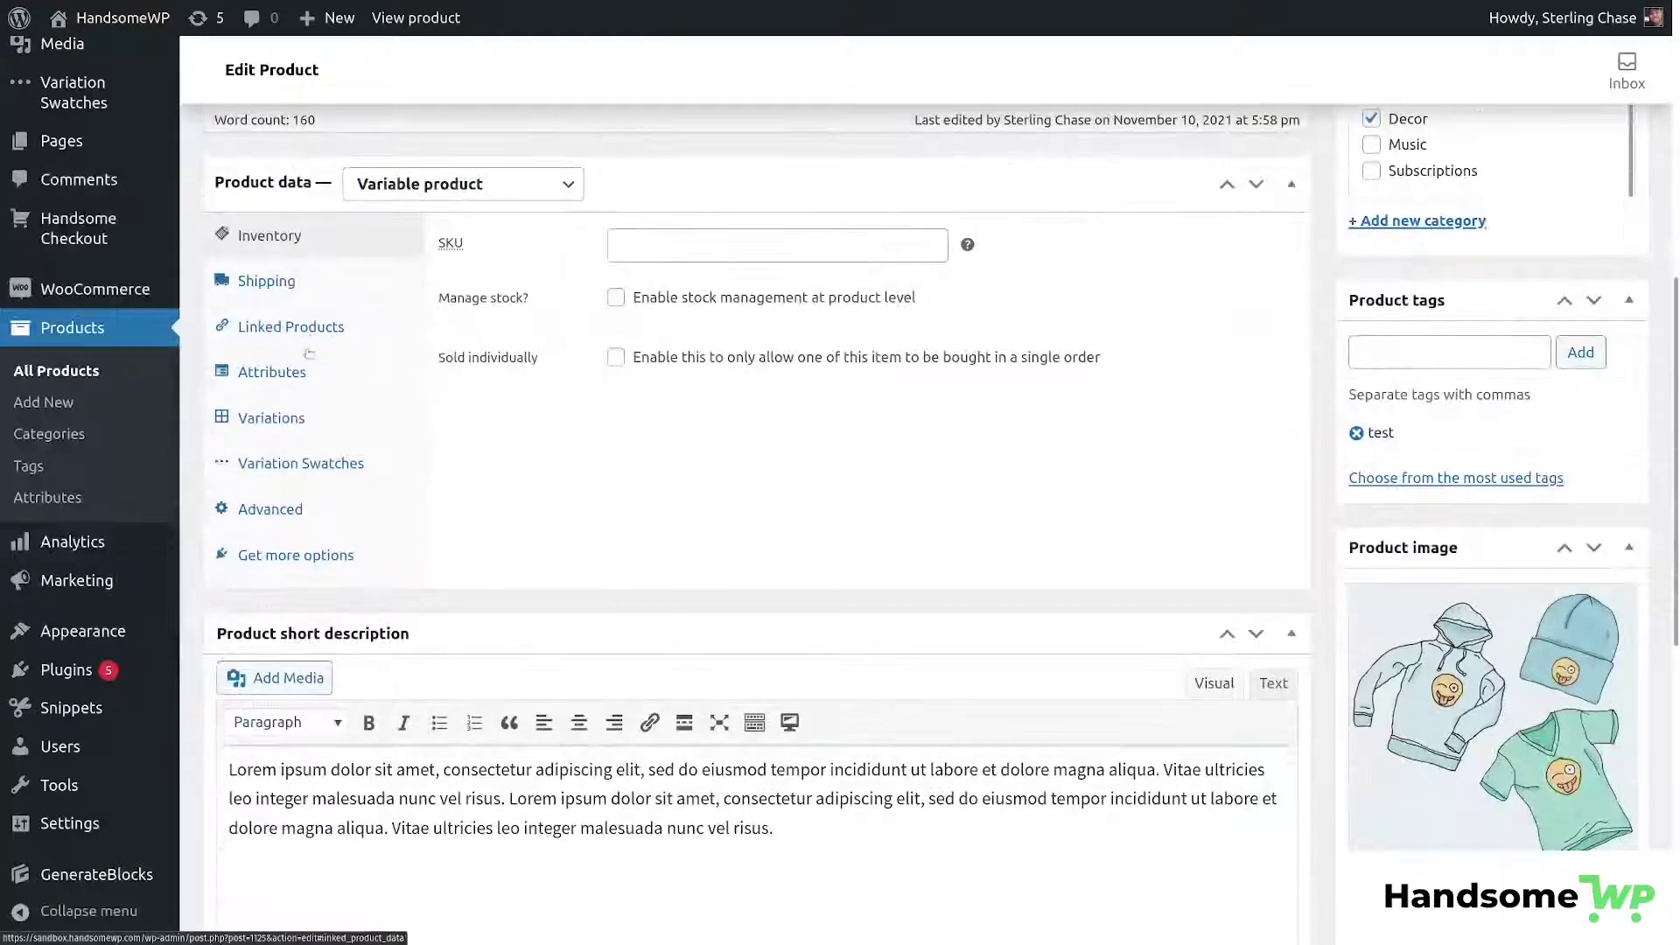
pyautogui.click(312, 383)
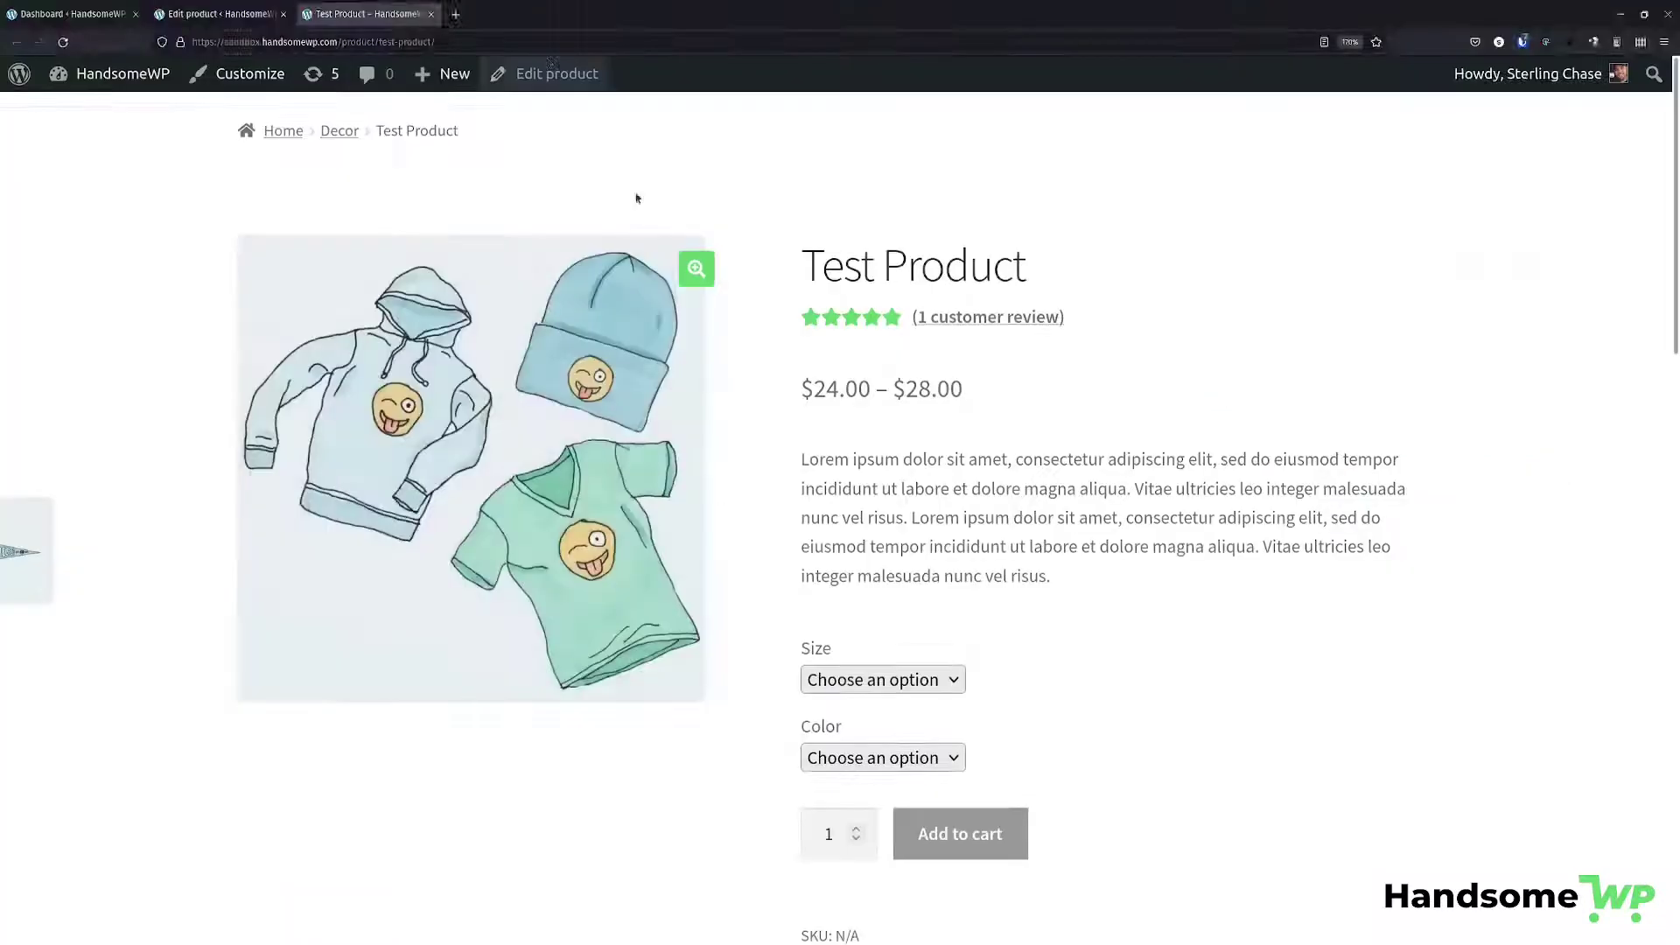
pyautogui.scroll(-3, 1301, 432)
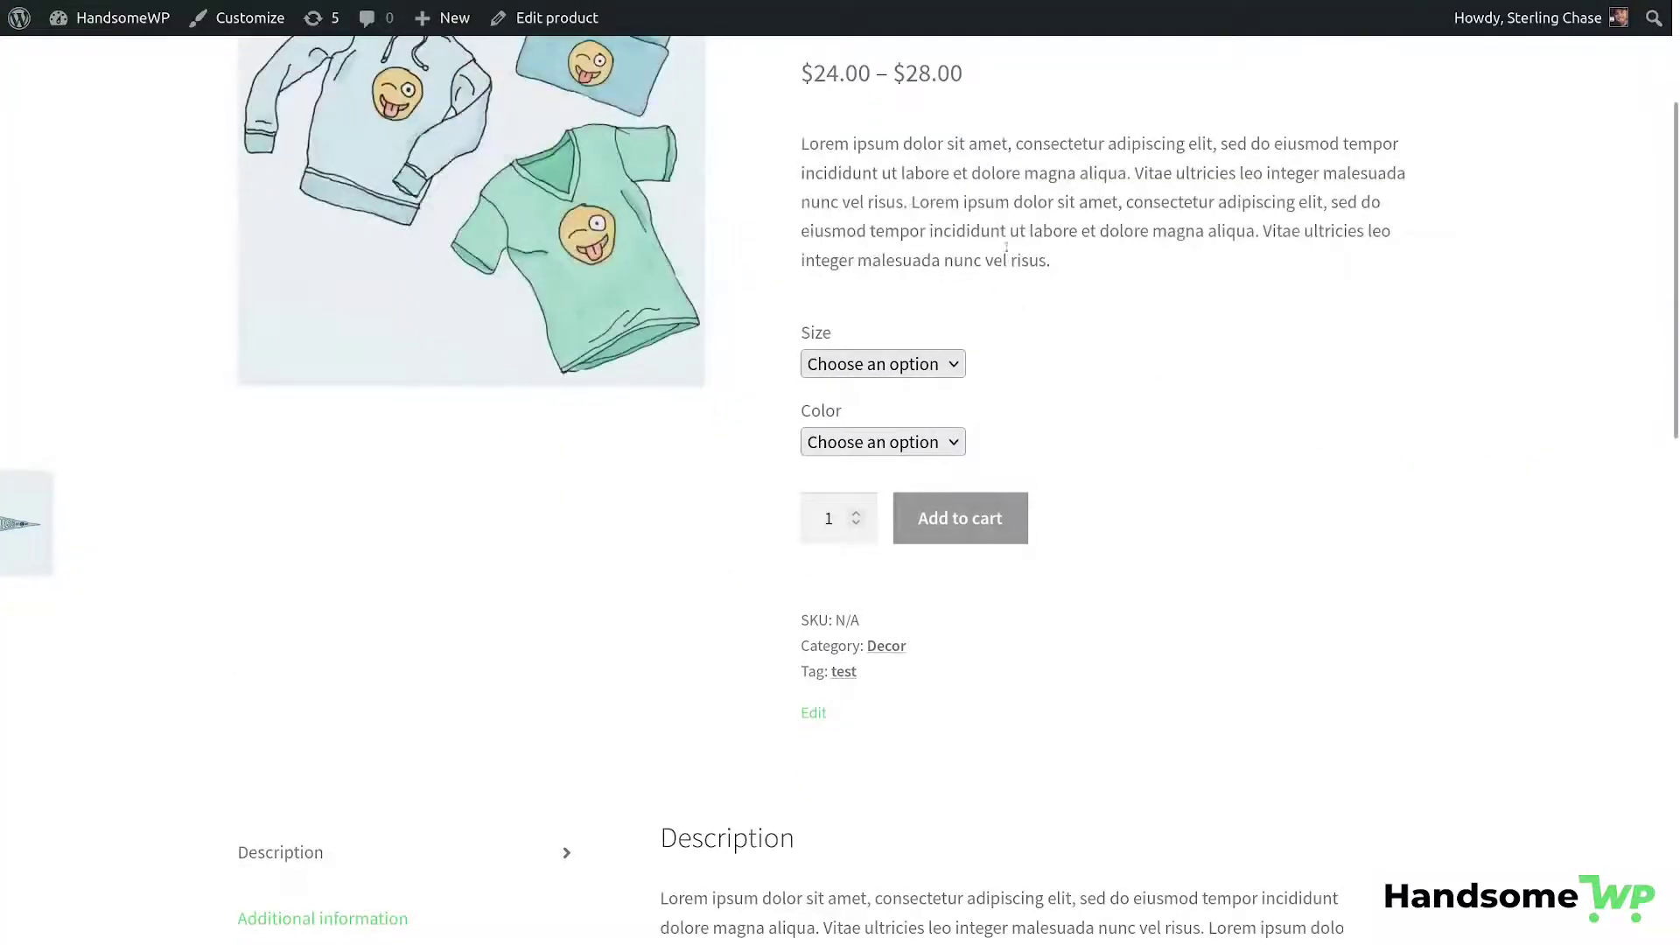
pyautogui.scroll(3, 1185, 446)
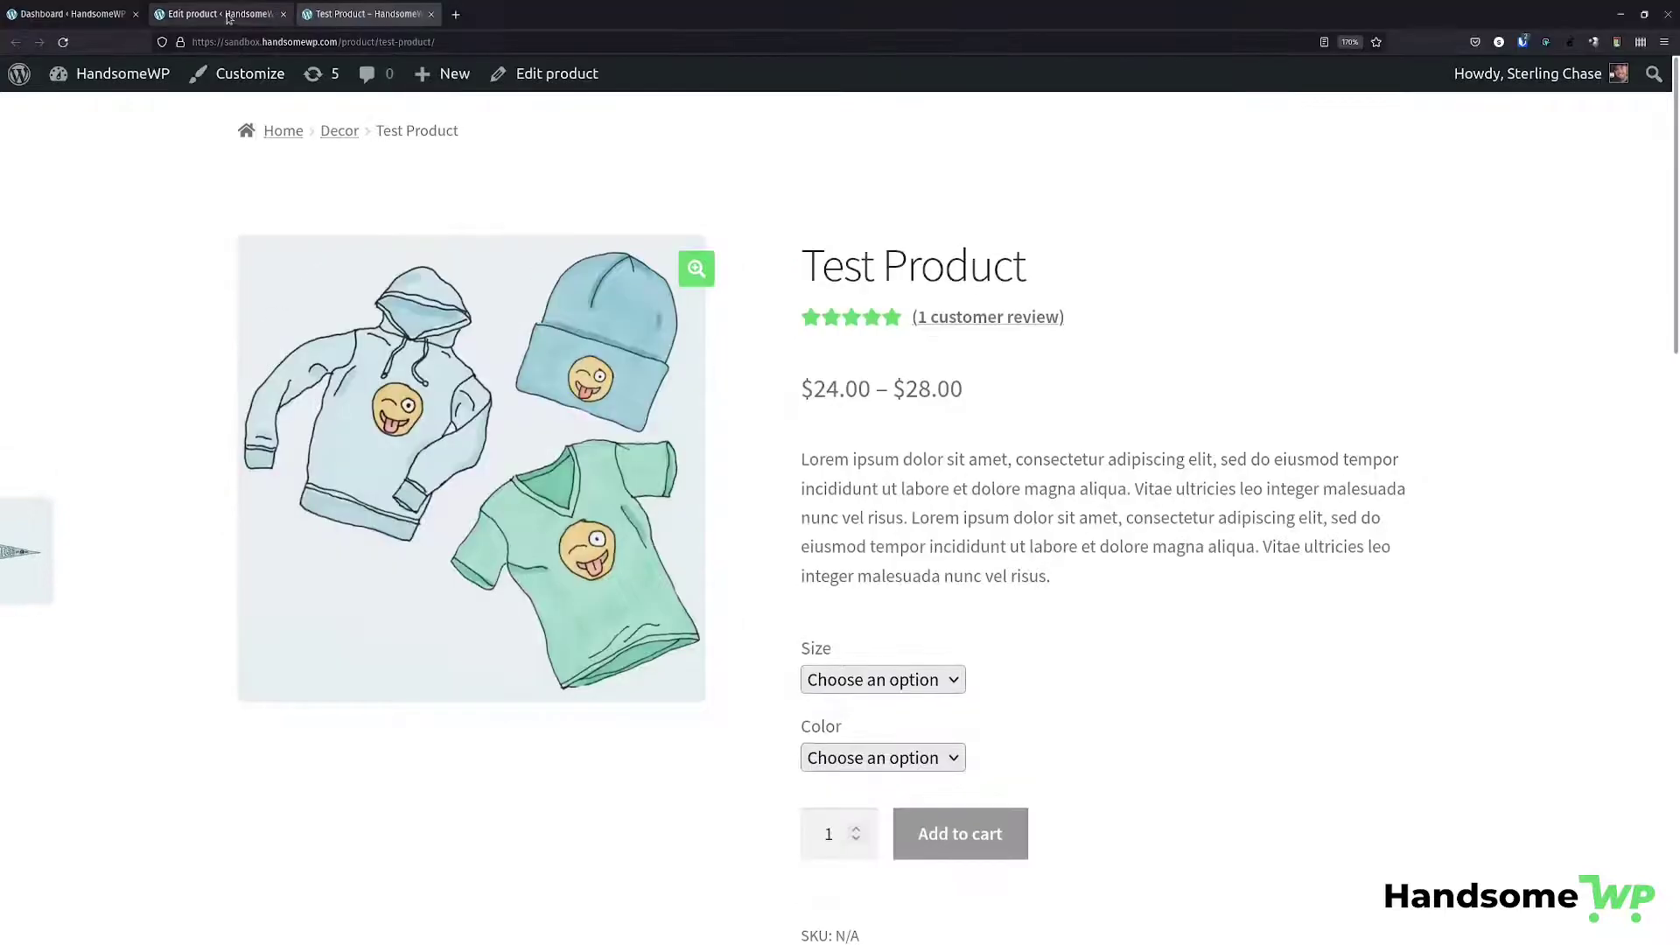
pyautogui.click(227, 18)
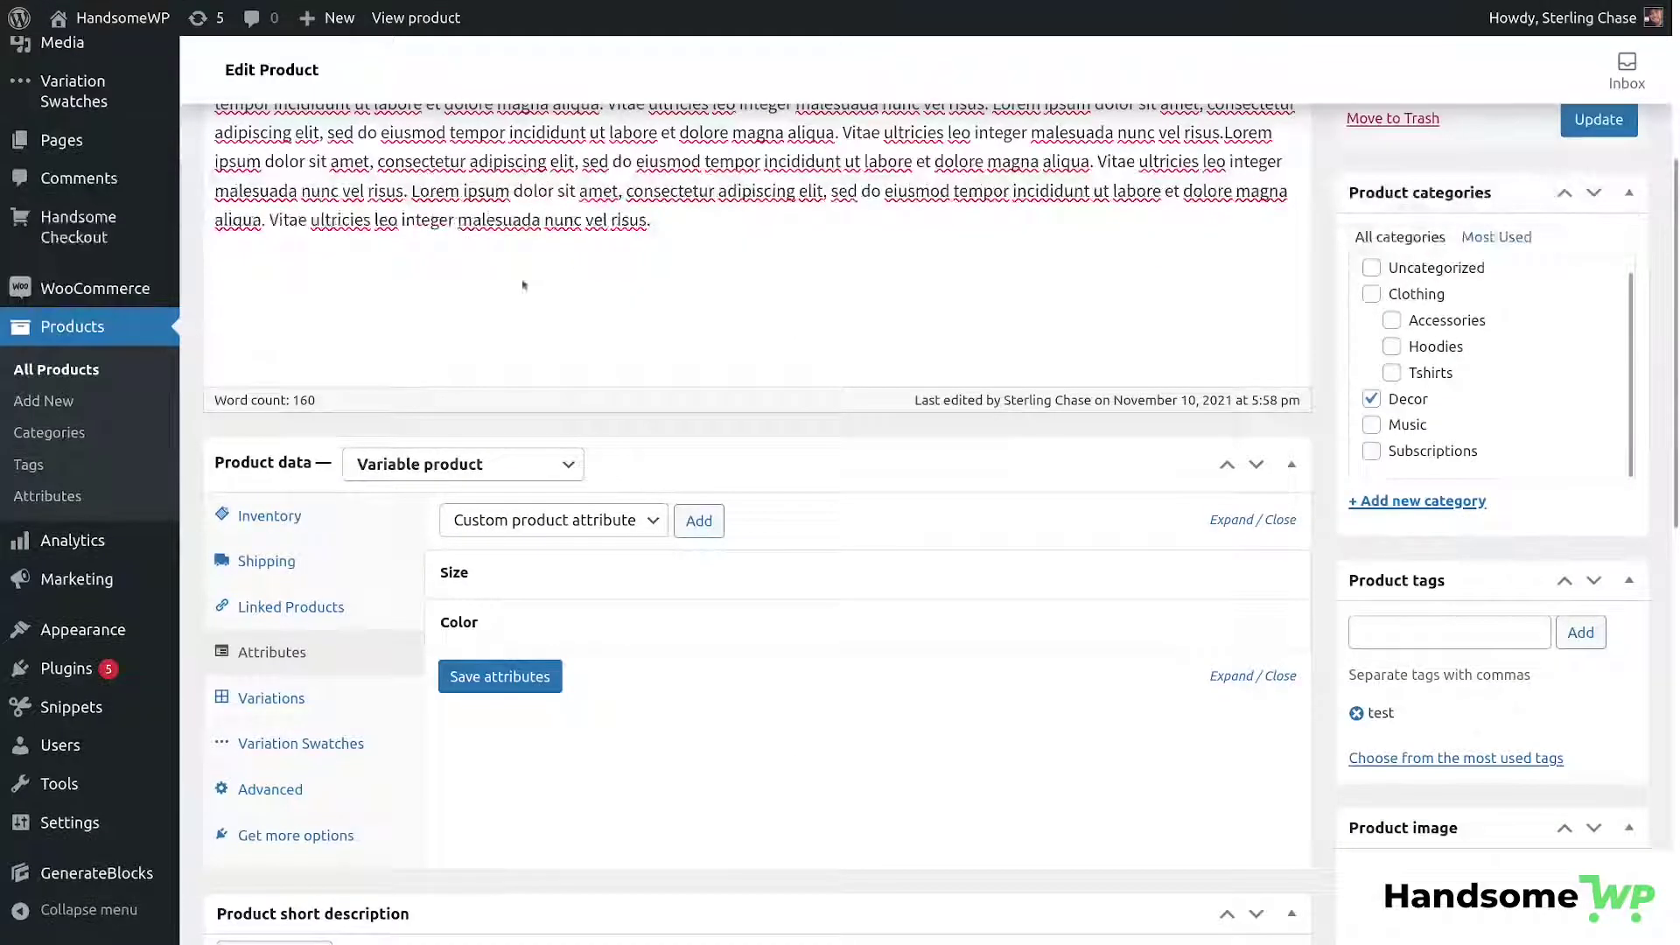
# Open Installed Plugins in a new tab and highlight the Variation Swatches for WooCommerce plugin name.
pyautogui.middleClick(109, 659)
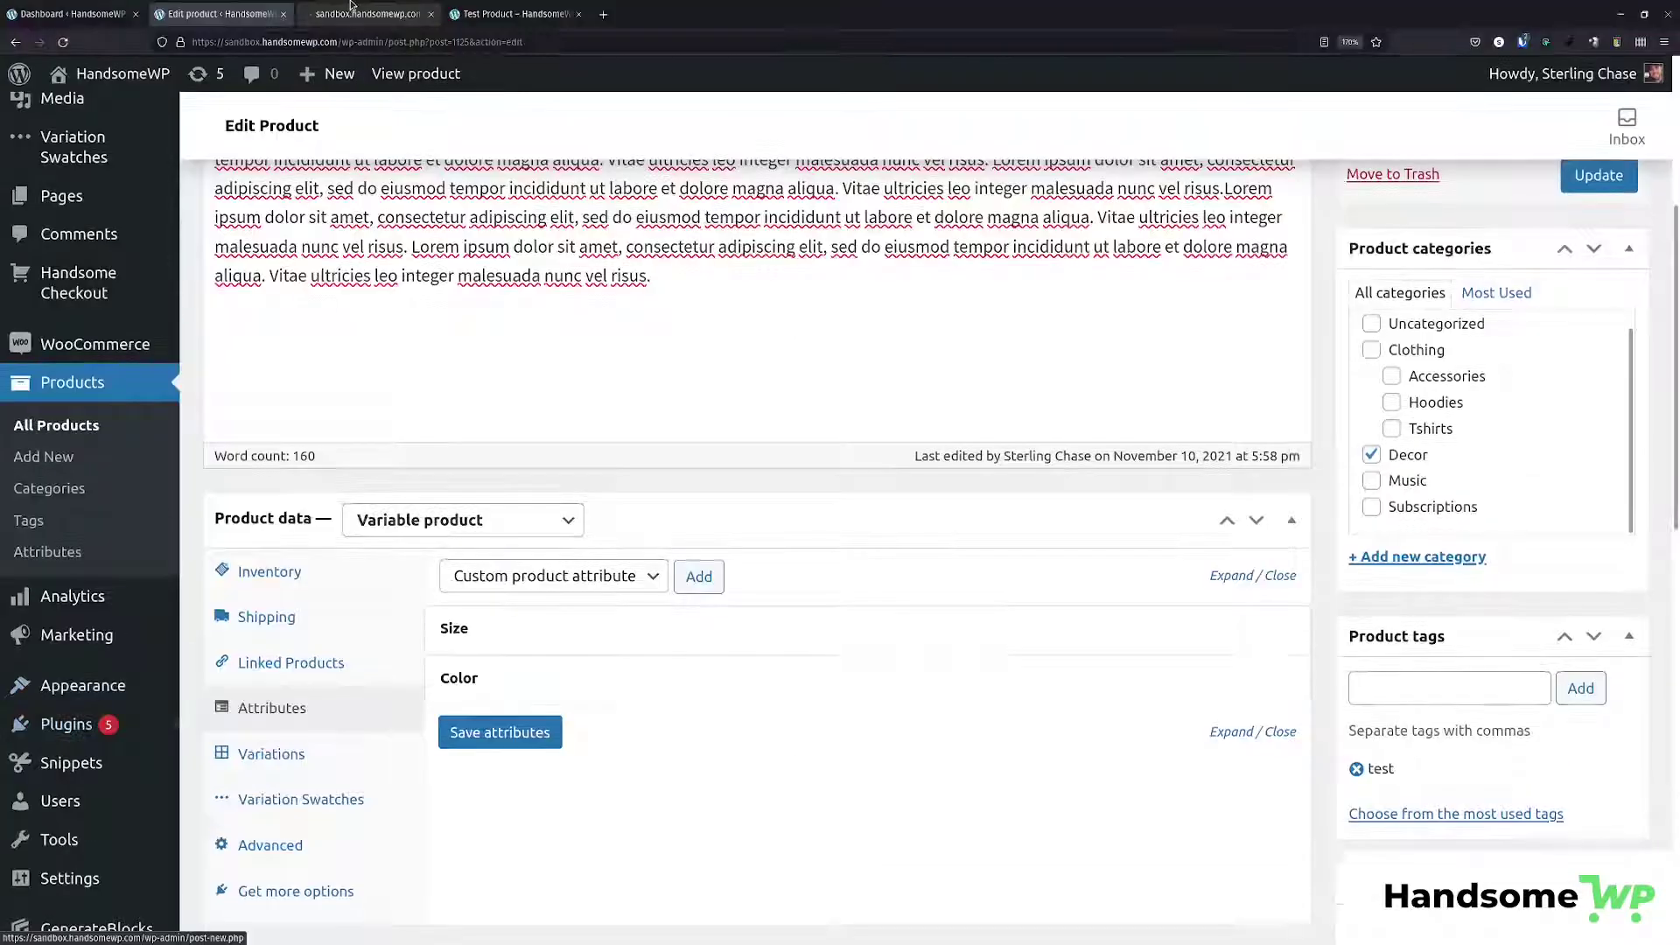
pyautogui.click(341, 18)
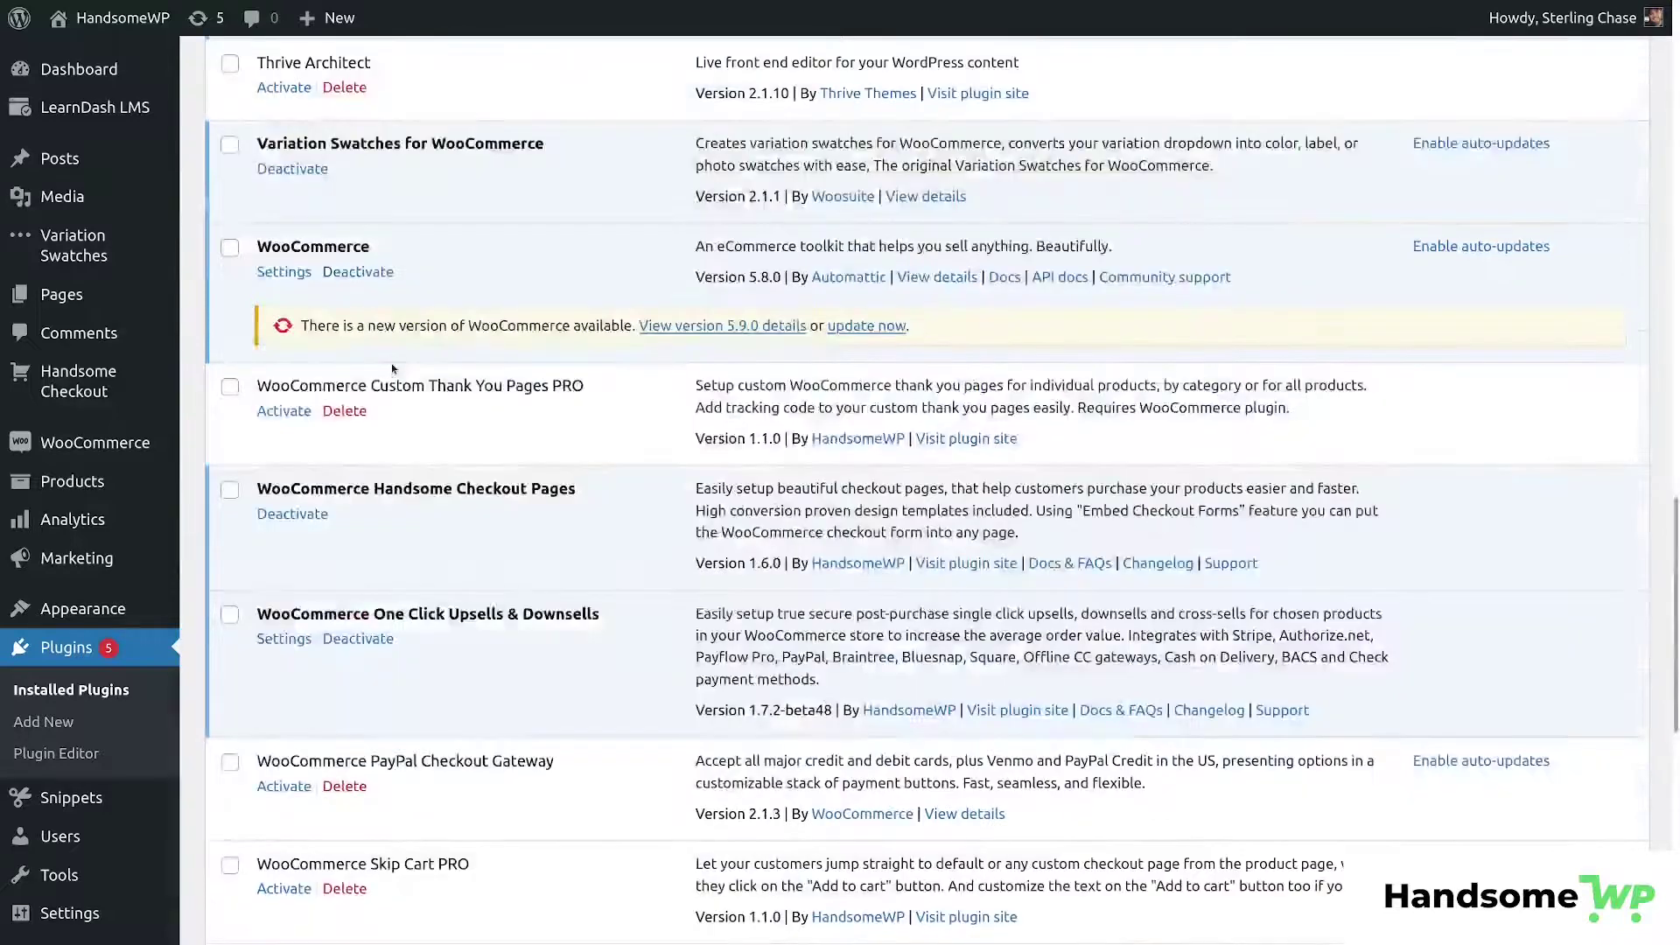
pyautogui.scroll(1, 393, 365)
pyautogui.scroll(2, 394, 364)
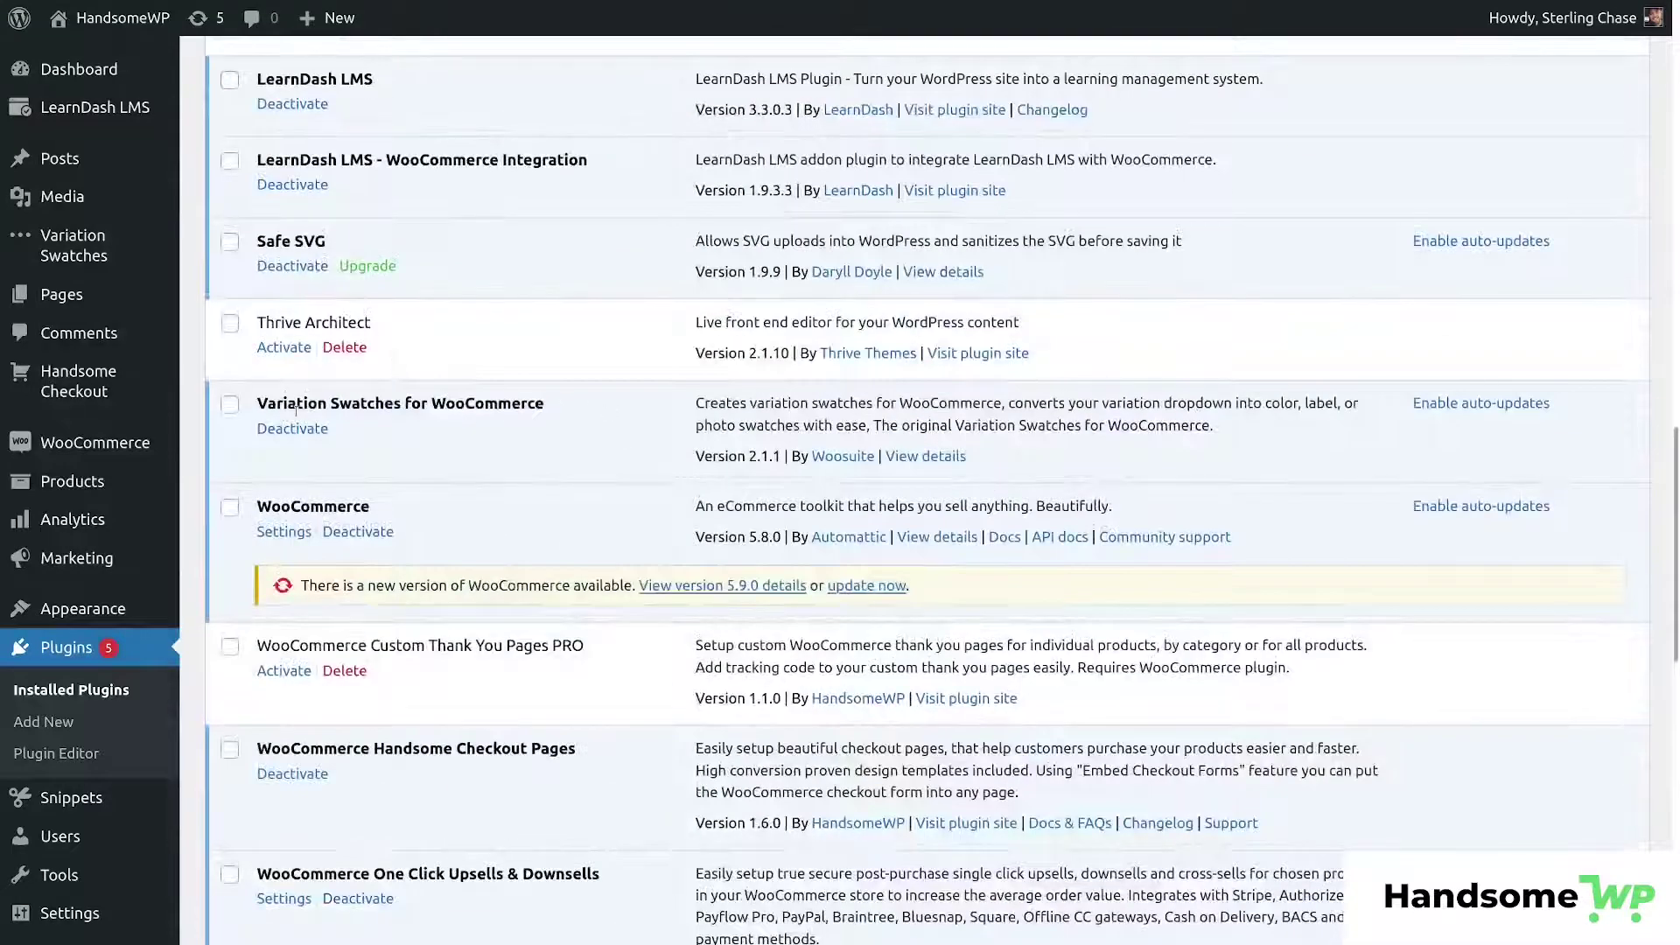
pyautogui.moveTo(256, 404); pyautogui.dragTo(556, 412)
pyautogui.hotkey('ctrl', 'c')
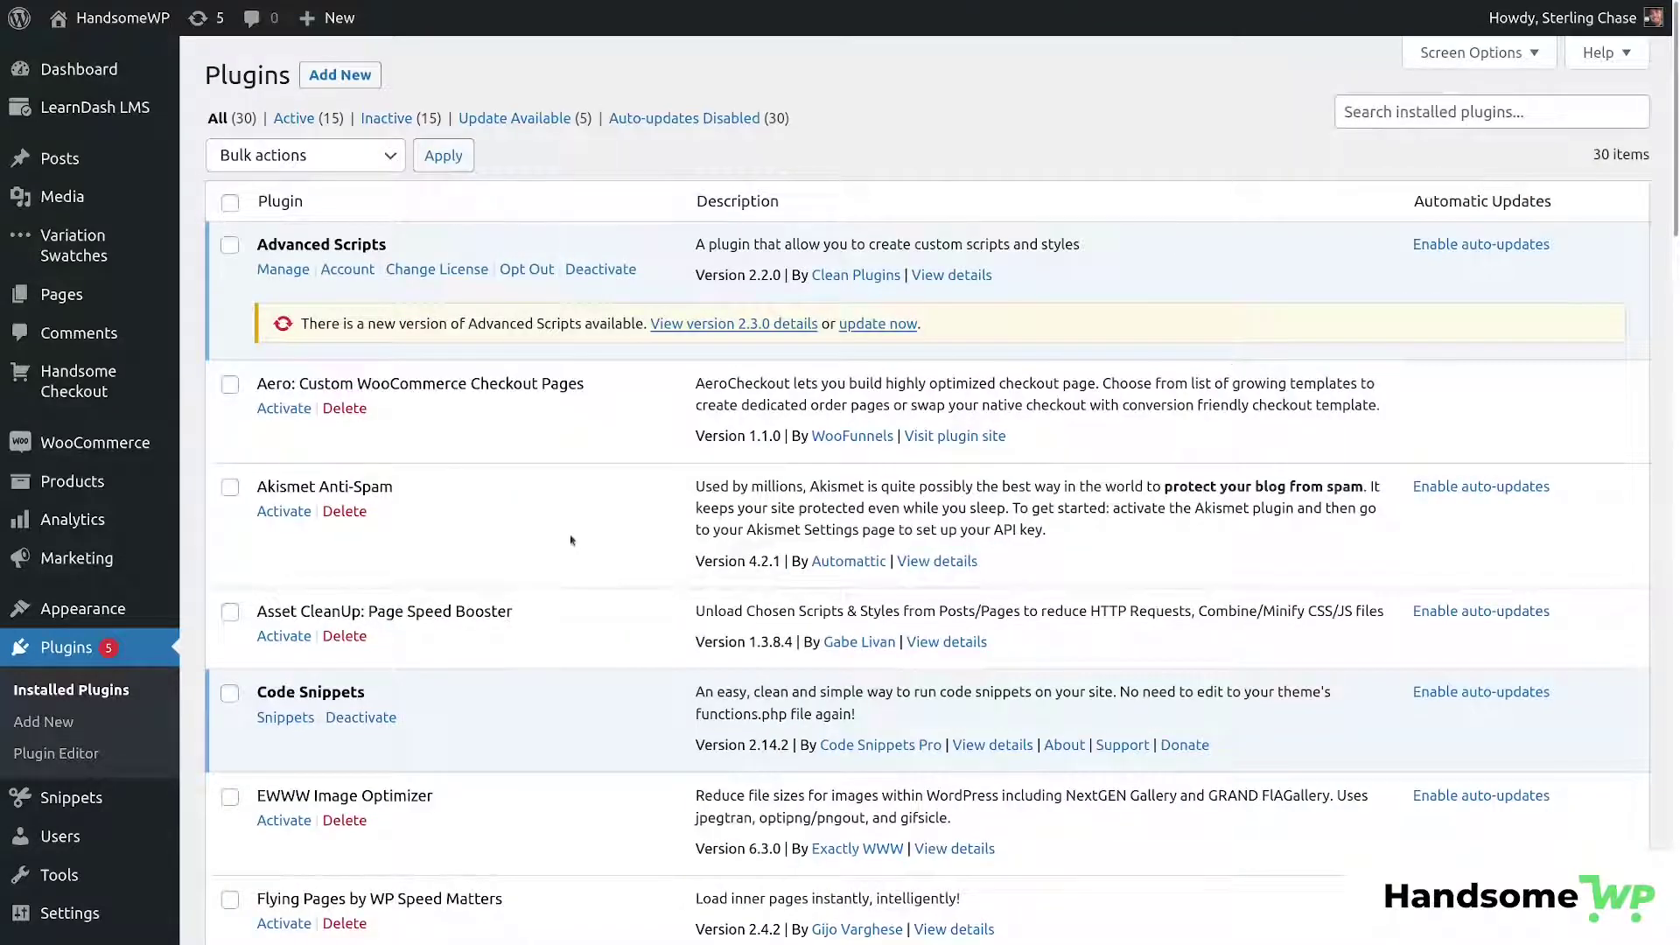
# Search Add New plugins for the pasted Variation Swatches for WooCommerce name and review its ratings and installs.
pyautogui.click(356, 74)
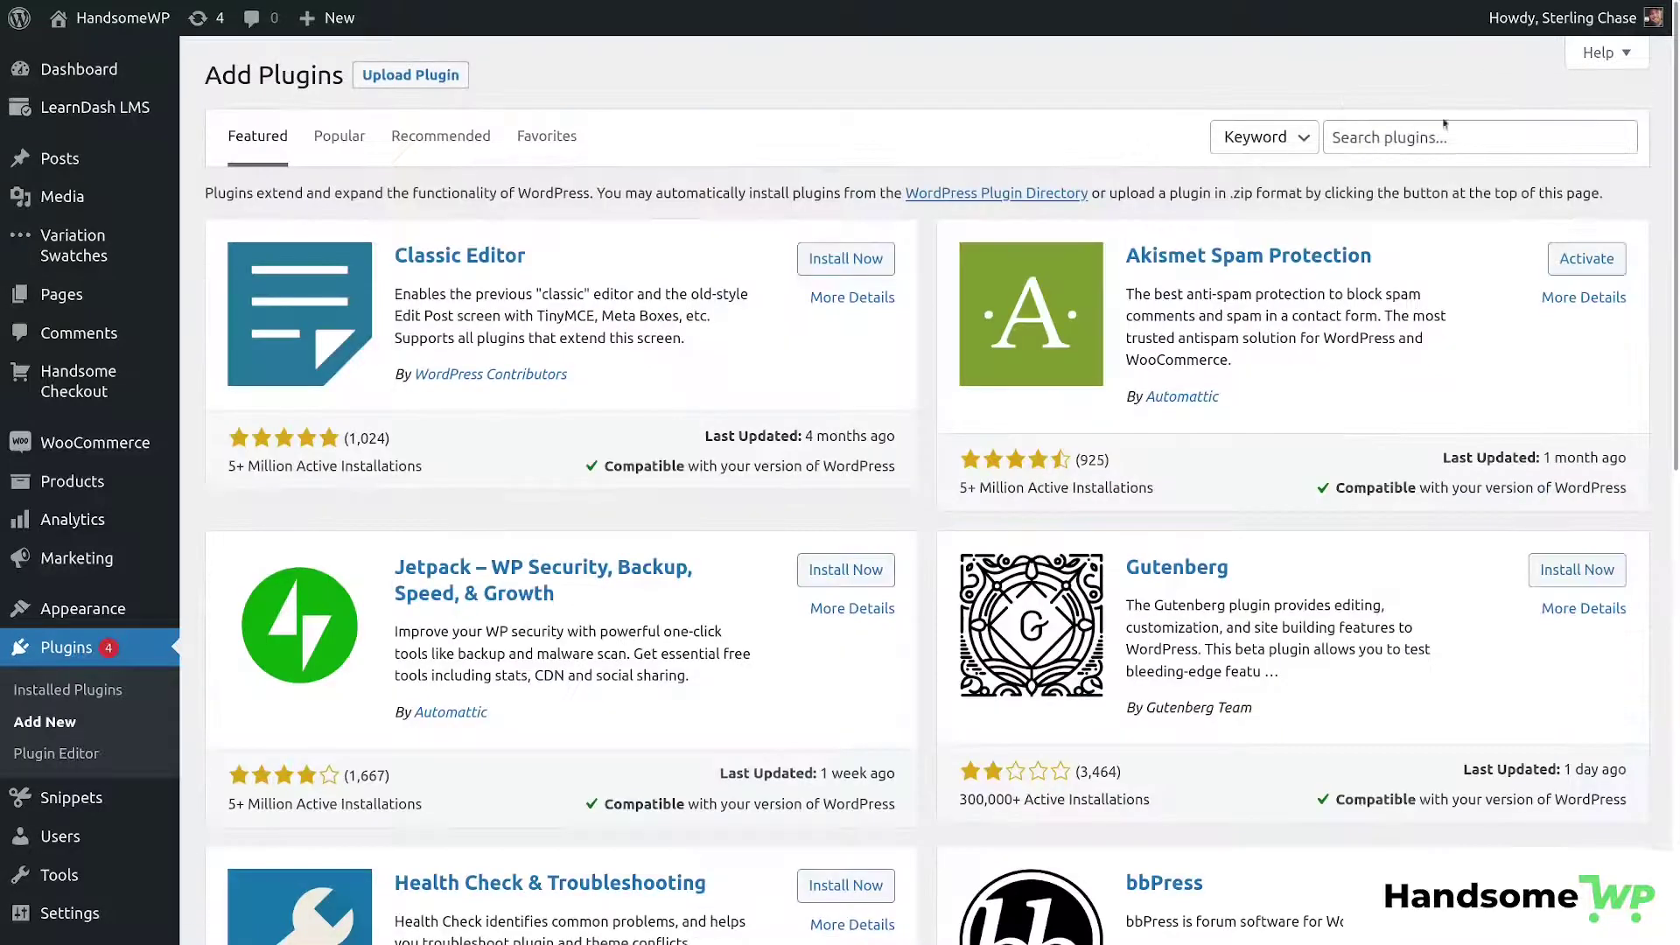
pyautogui.click(1444, 135)
pyautogui.hotkey('ctrl', 'v')
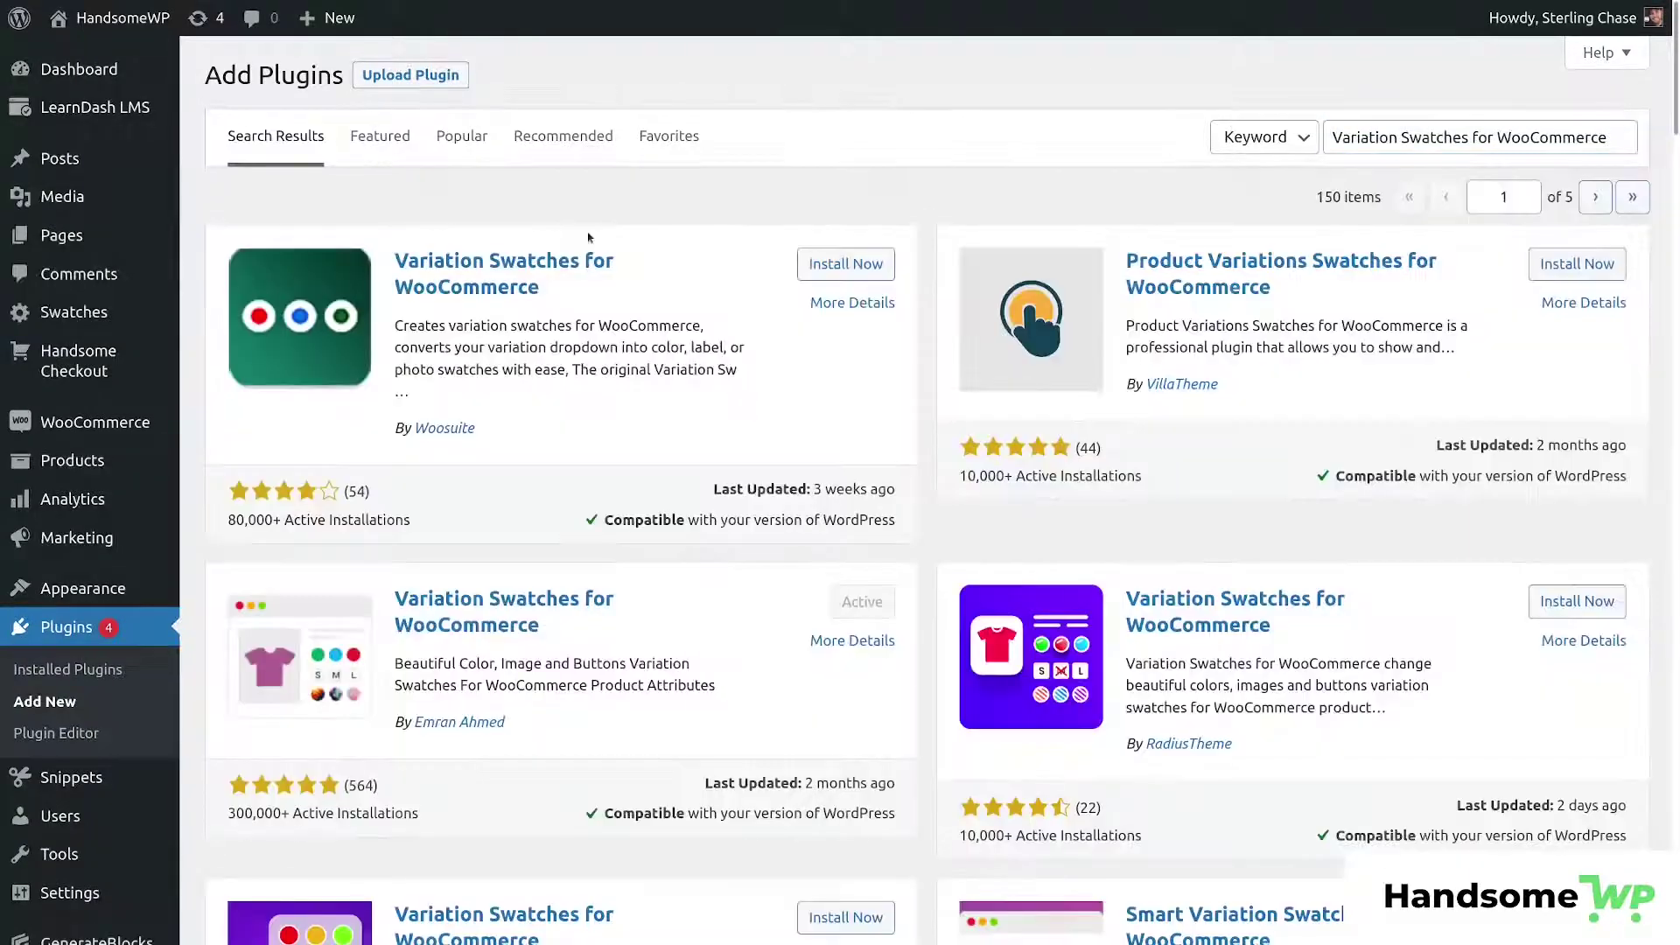
pyautogui.scroll(-2, 589, 237)
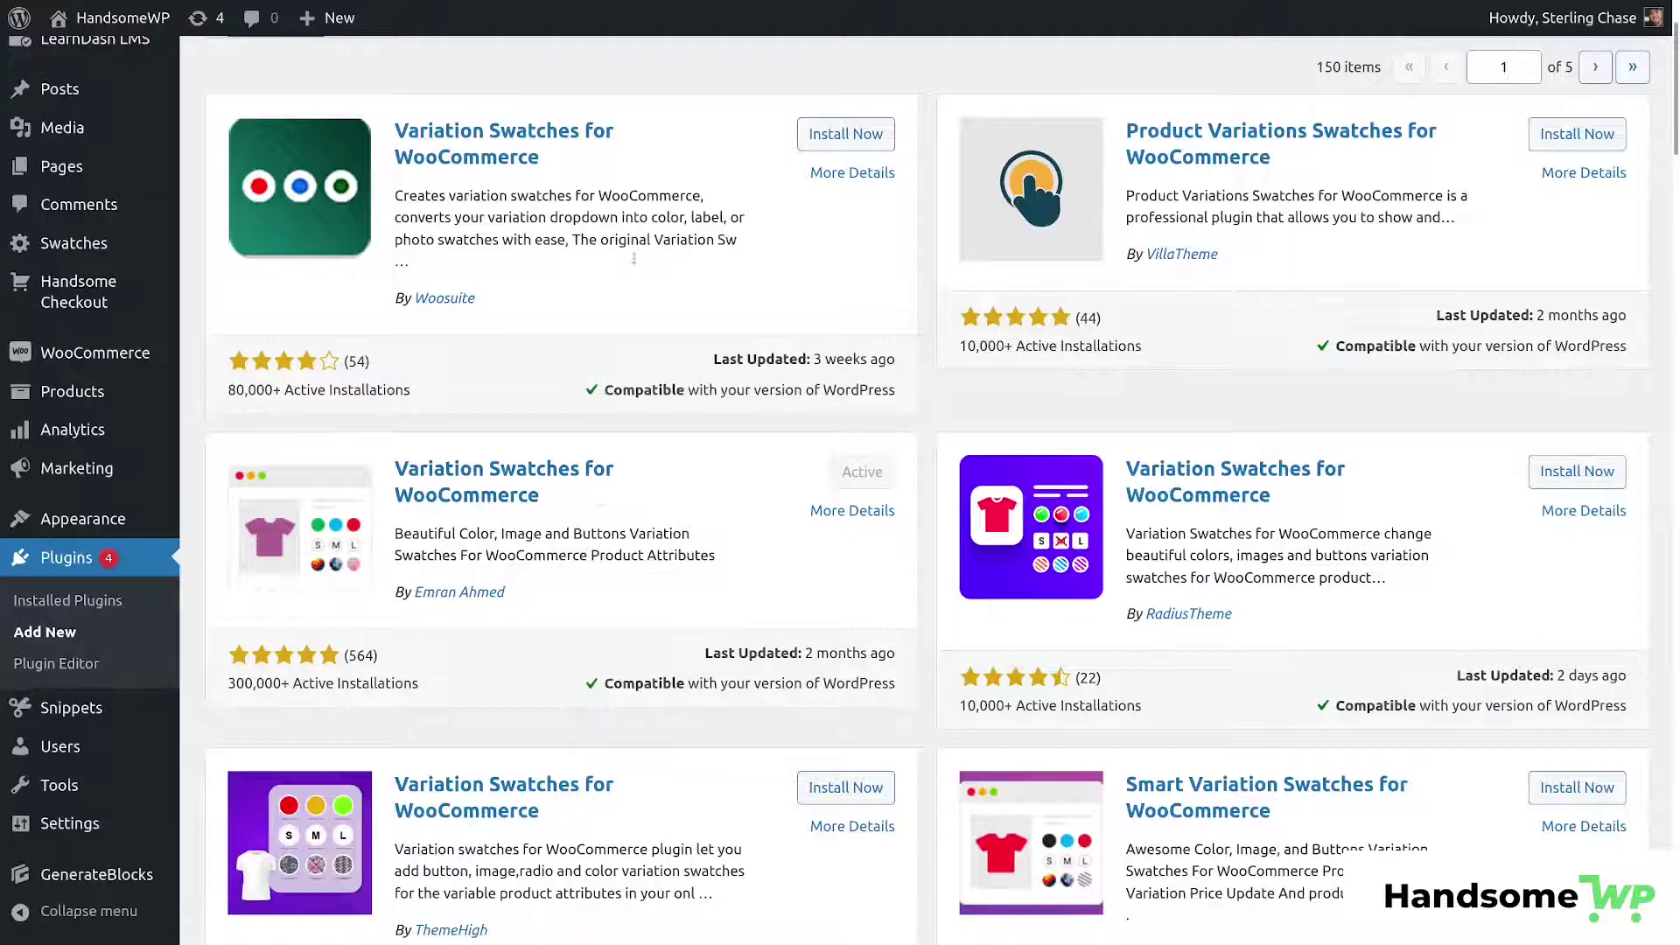
pyautogui.scroll(-3, 1075, 232)
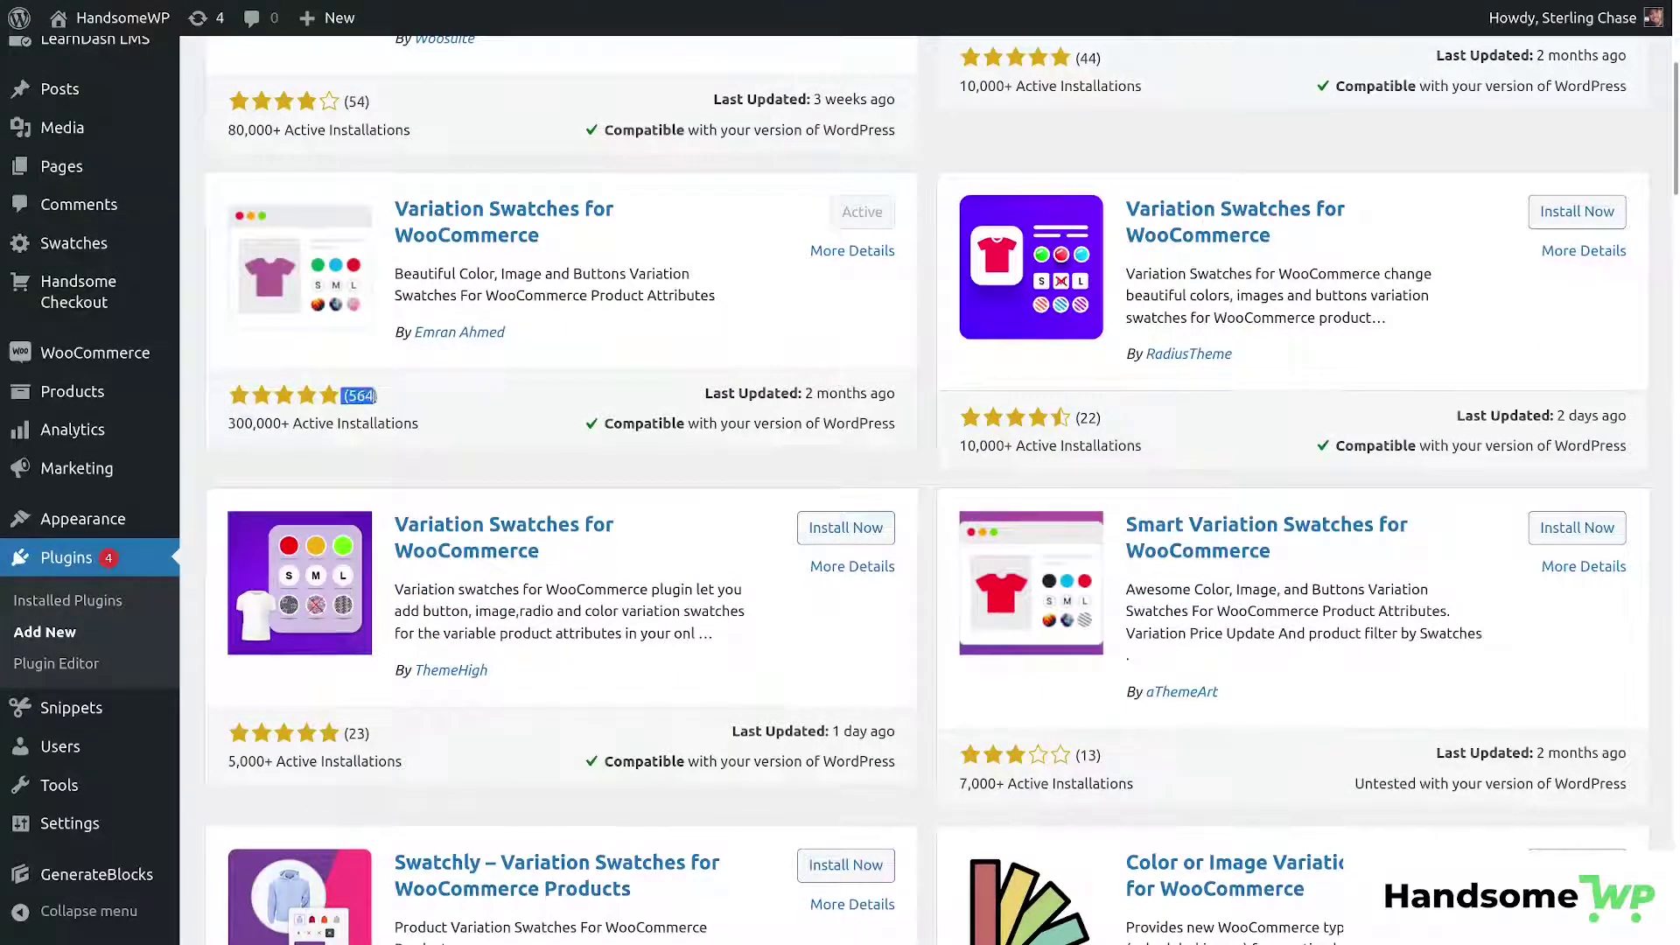
pyautogui.moveTo(229, 426); pyautogui.dragTo(502, 426)
pyautogui.click(503, 427)
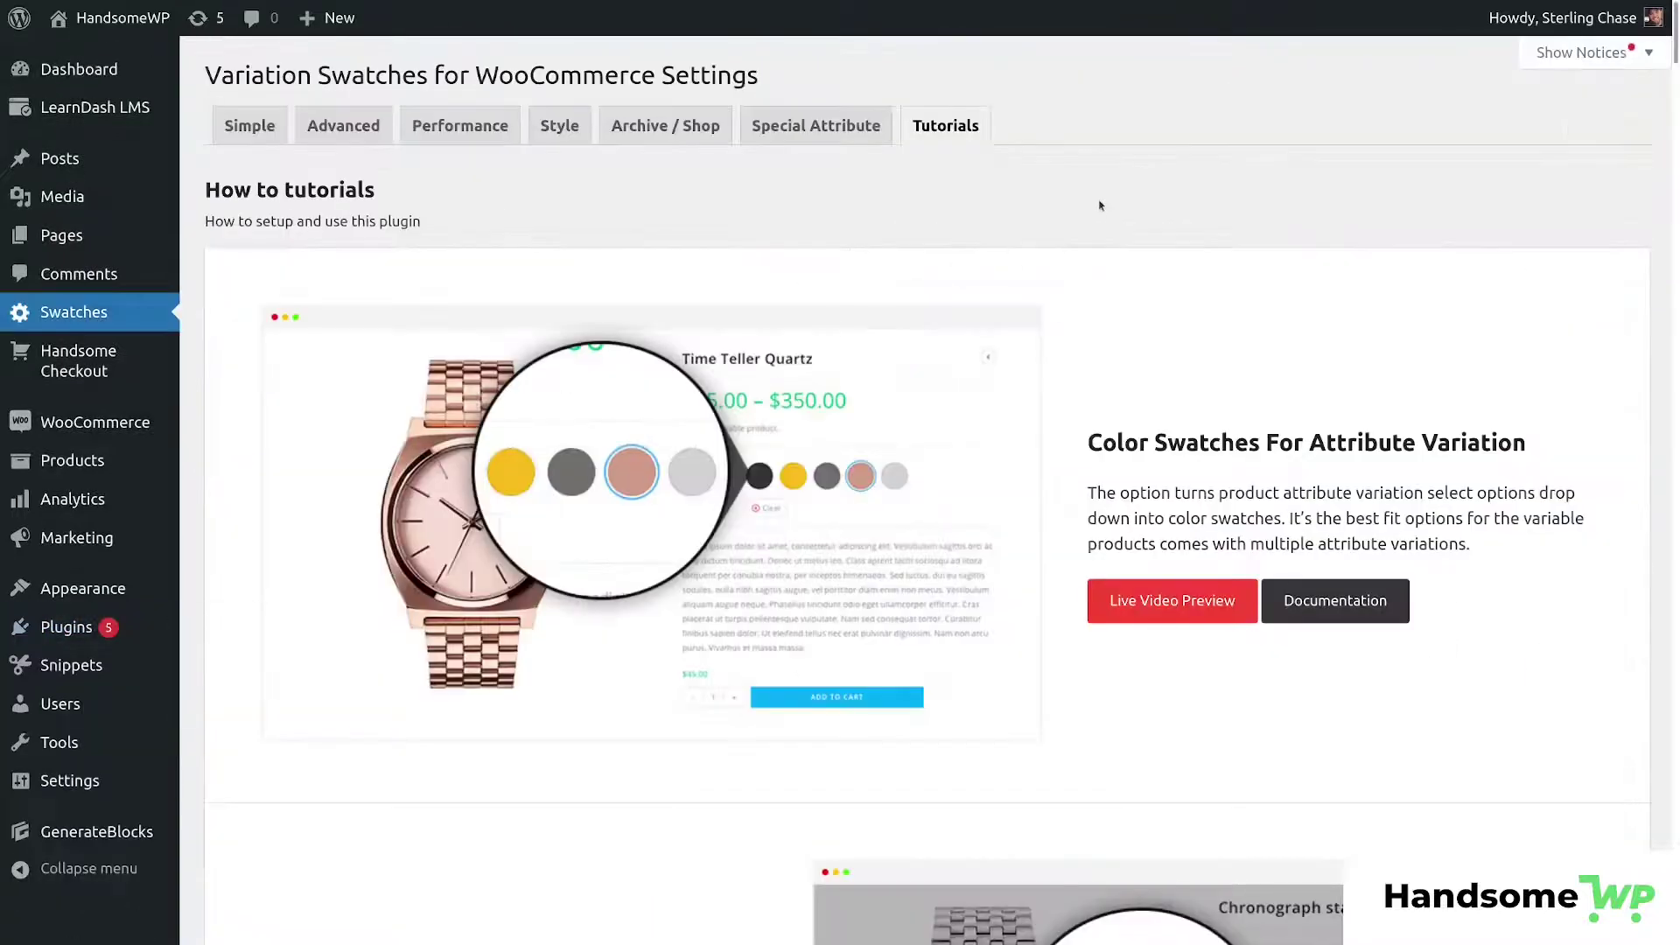
# Scroll through the swatches plugin's Tutorials tab to review the how-to guides.
pyautogui.scroll(-5, 960, 217)
pyautogui.scroll(5, 1059, 224)
pyautogui.scroll(-6, 1059, 219)
pyautogui.scroll(-20, 1058, 213)
pyautogui.scroll(-20, 1054, 216)
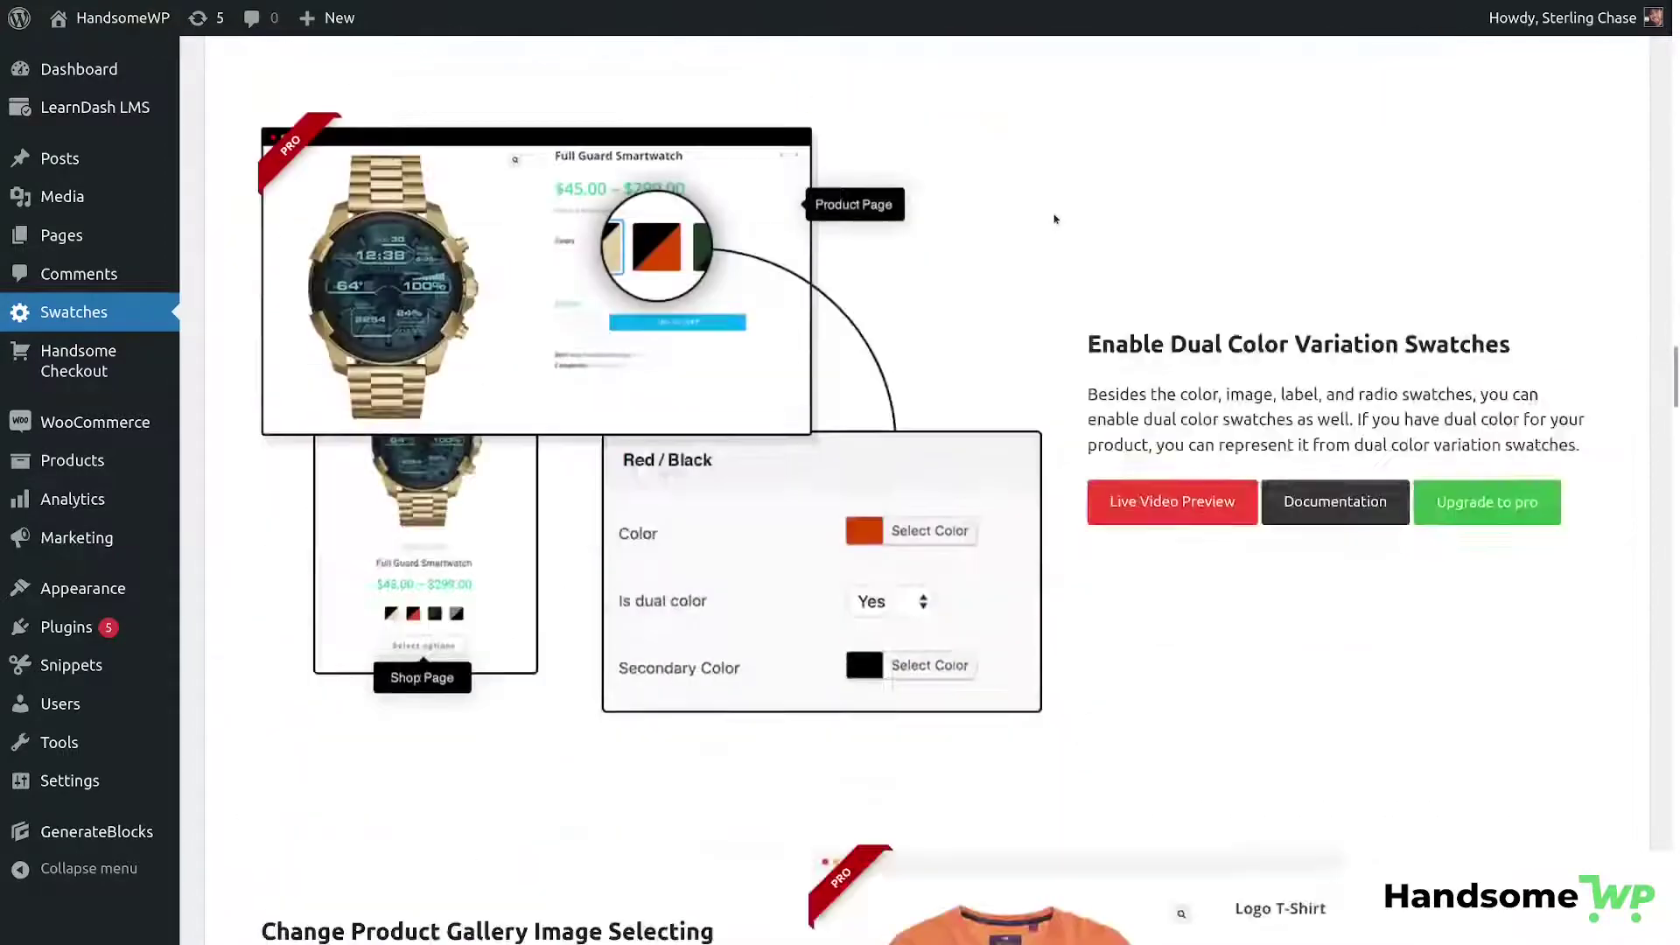
pyautogui.scroll(6, 1055, 218)
pyautogui.scroll(20, 1054, 219)
pyautogui.scroll(20, 1046, 191)
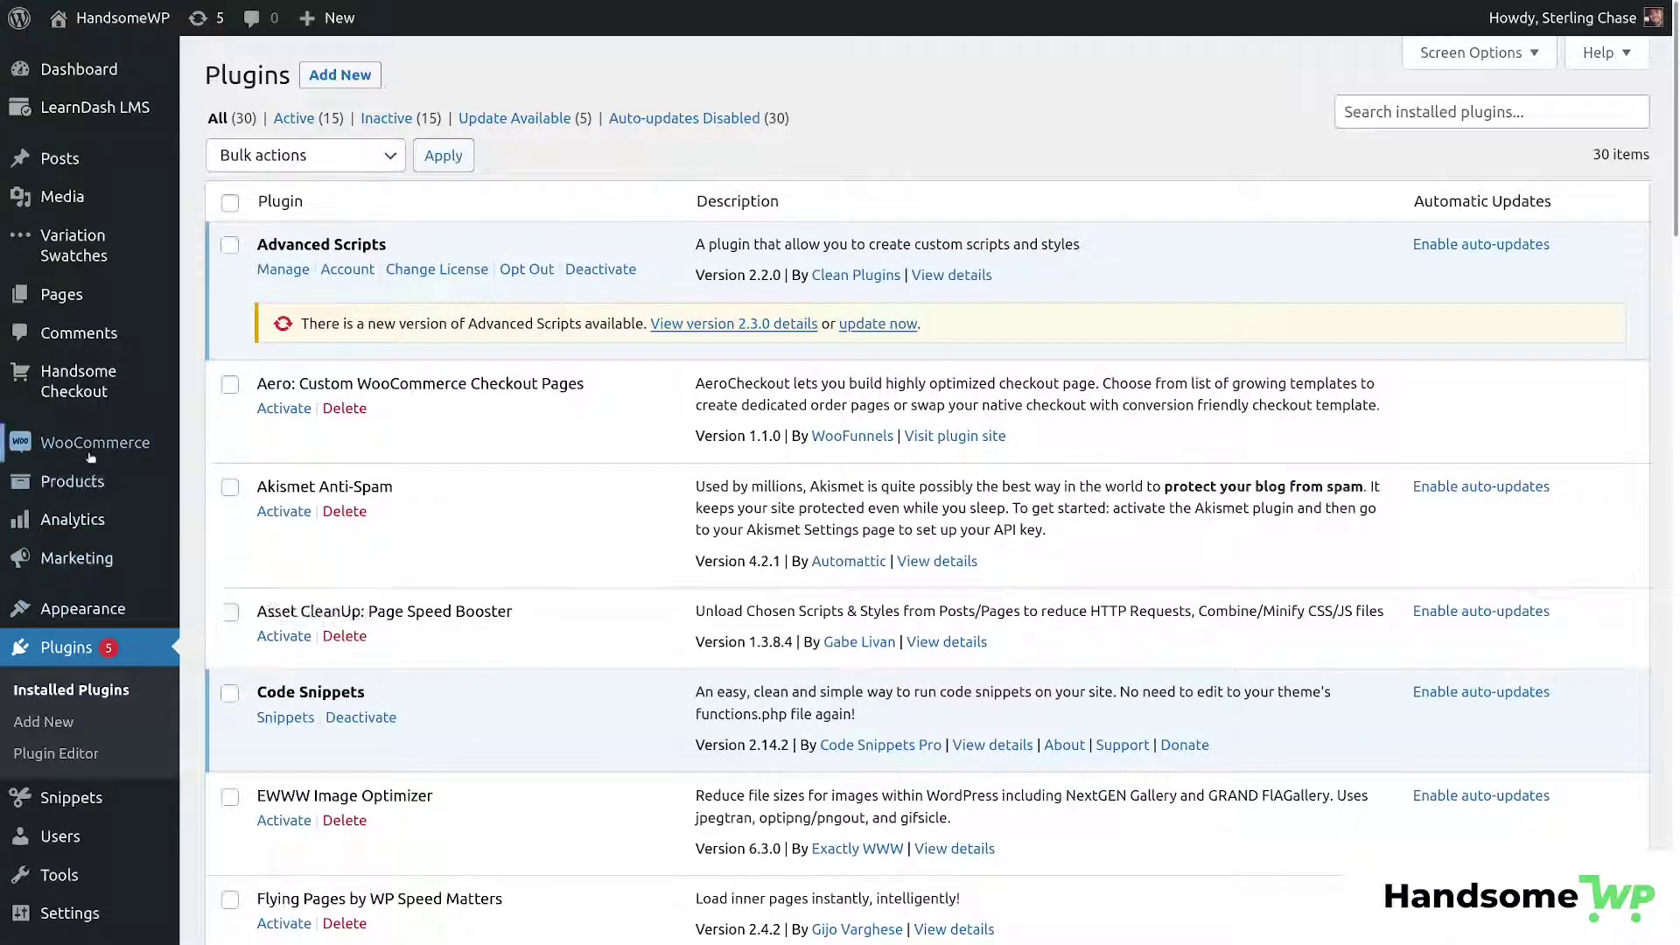
# Set the Color attribute's display type to Color and update it.
pyautogui.moveTo(84, 486)
pyautogui.click(248, 615)
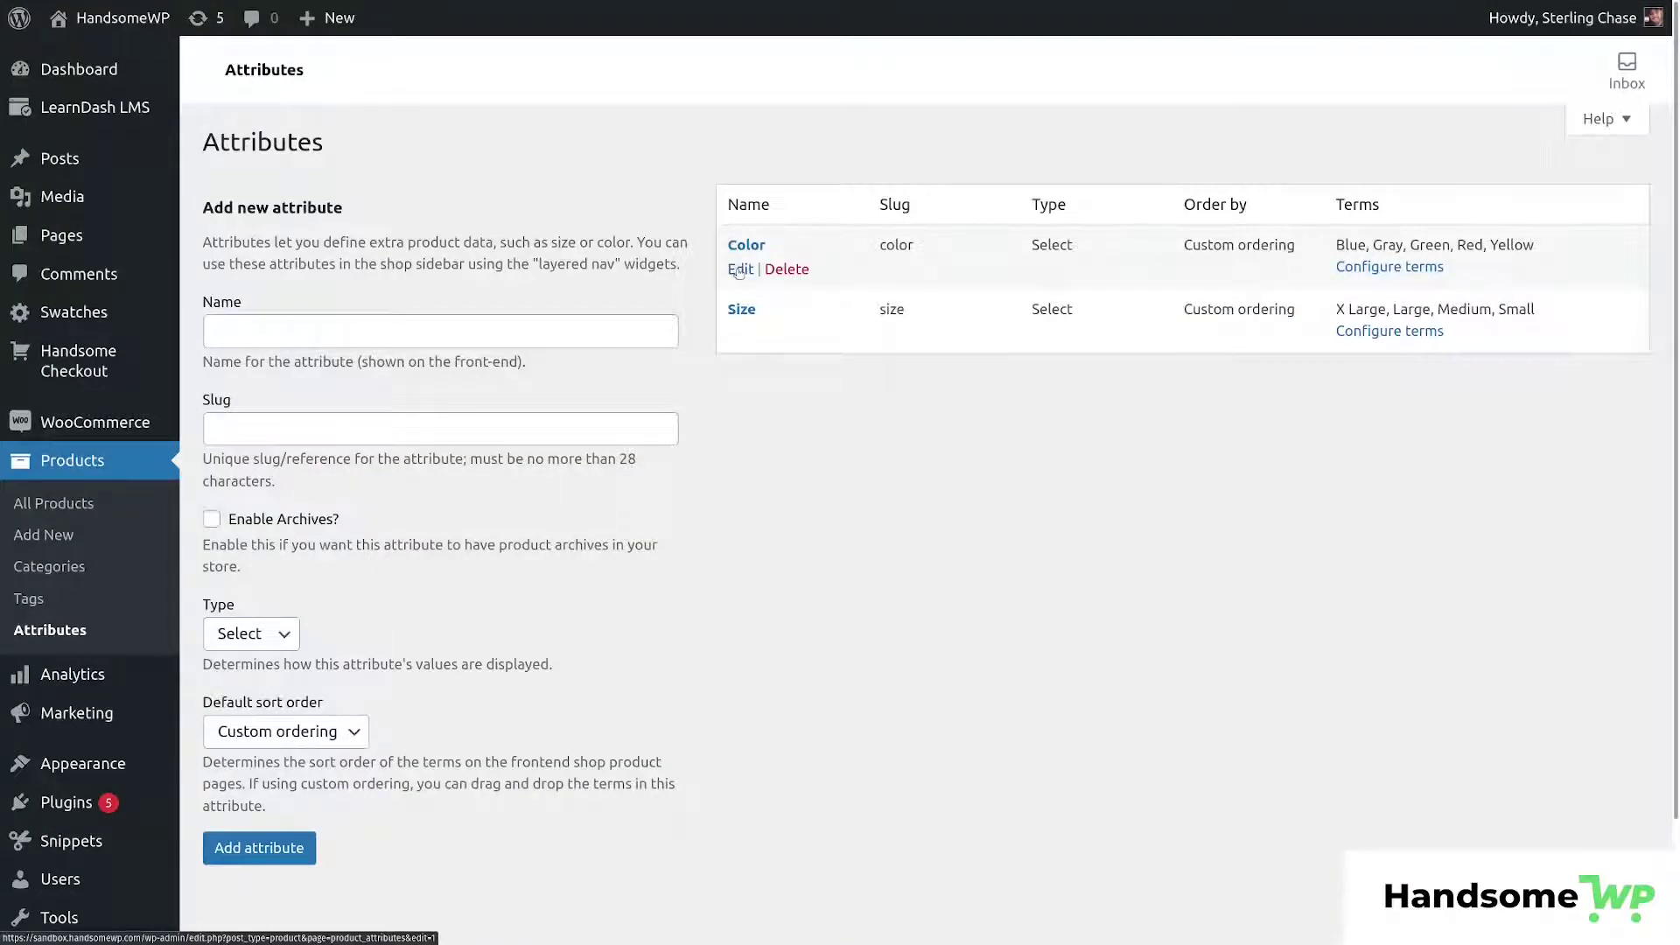
pyautogui.click(739, 271)
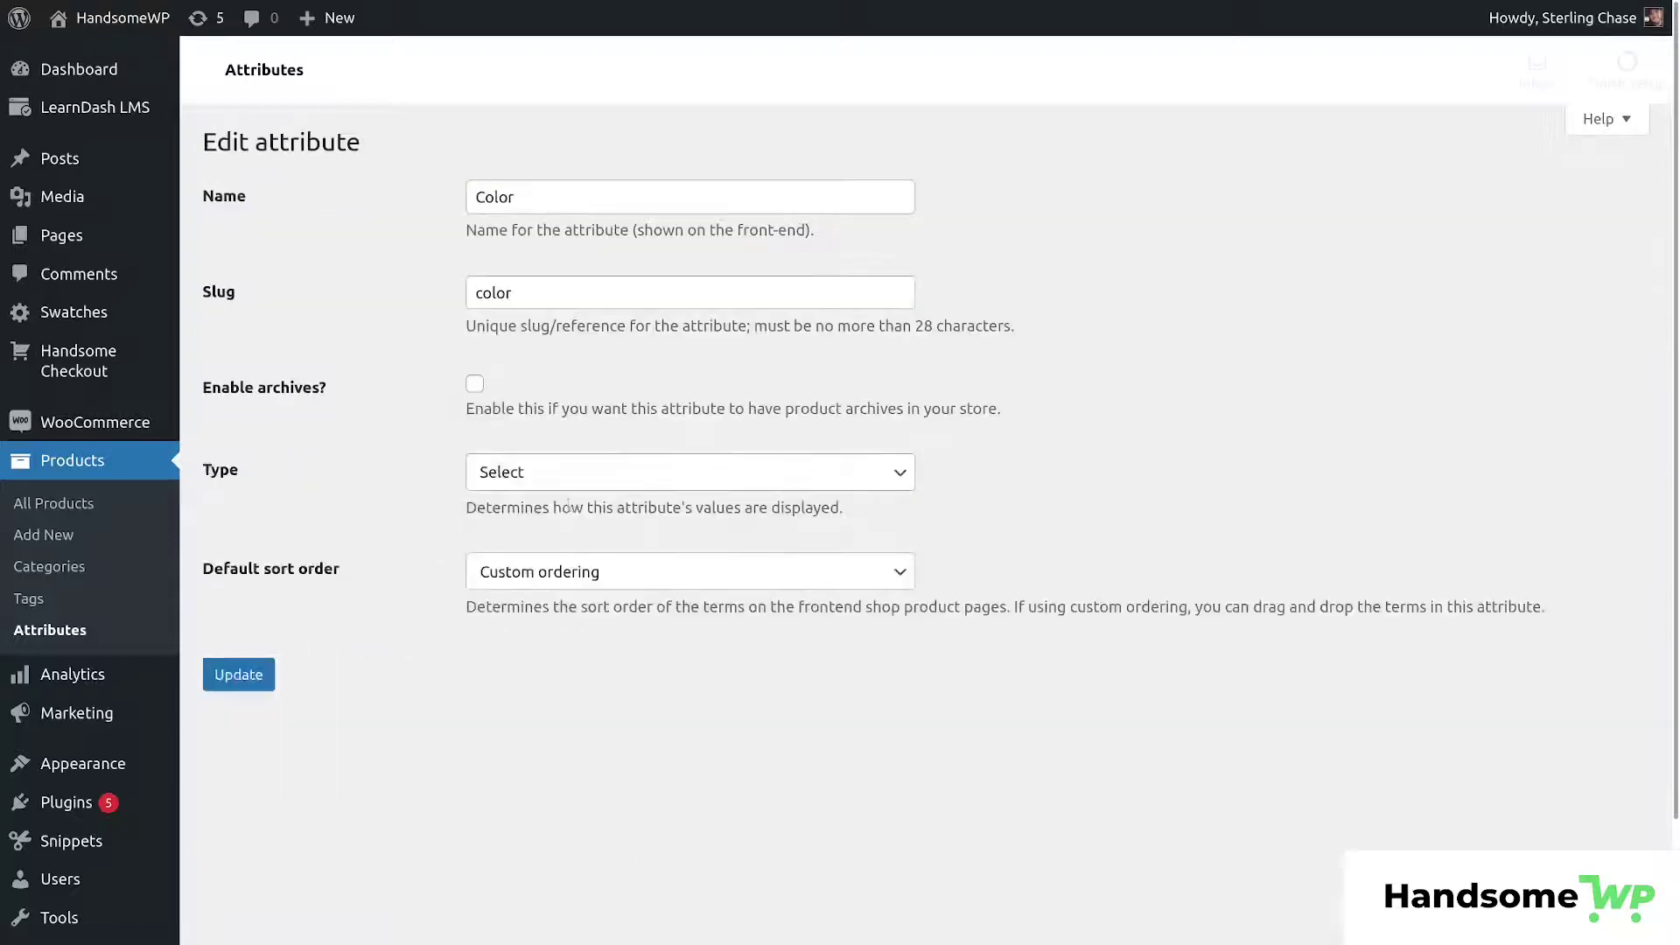
pyautogui.click(569, 473)
pyautogui.click(569, 528)
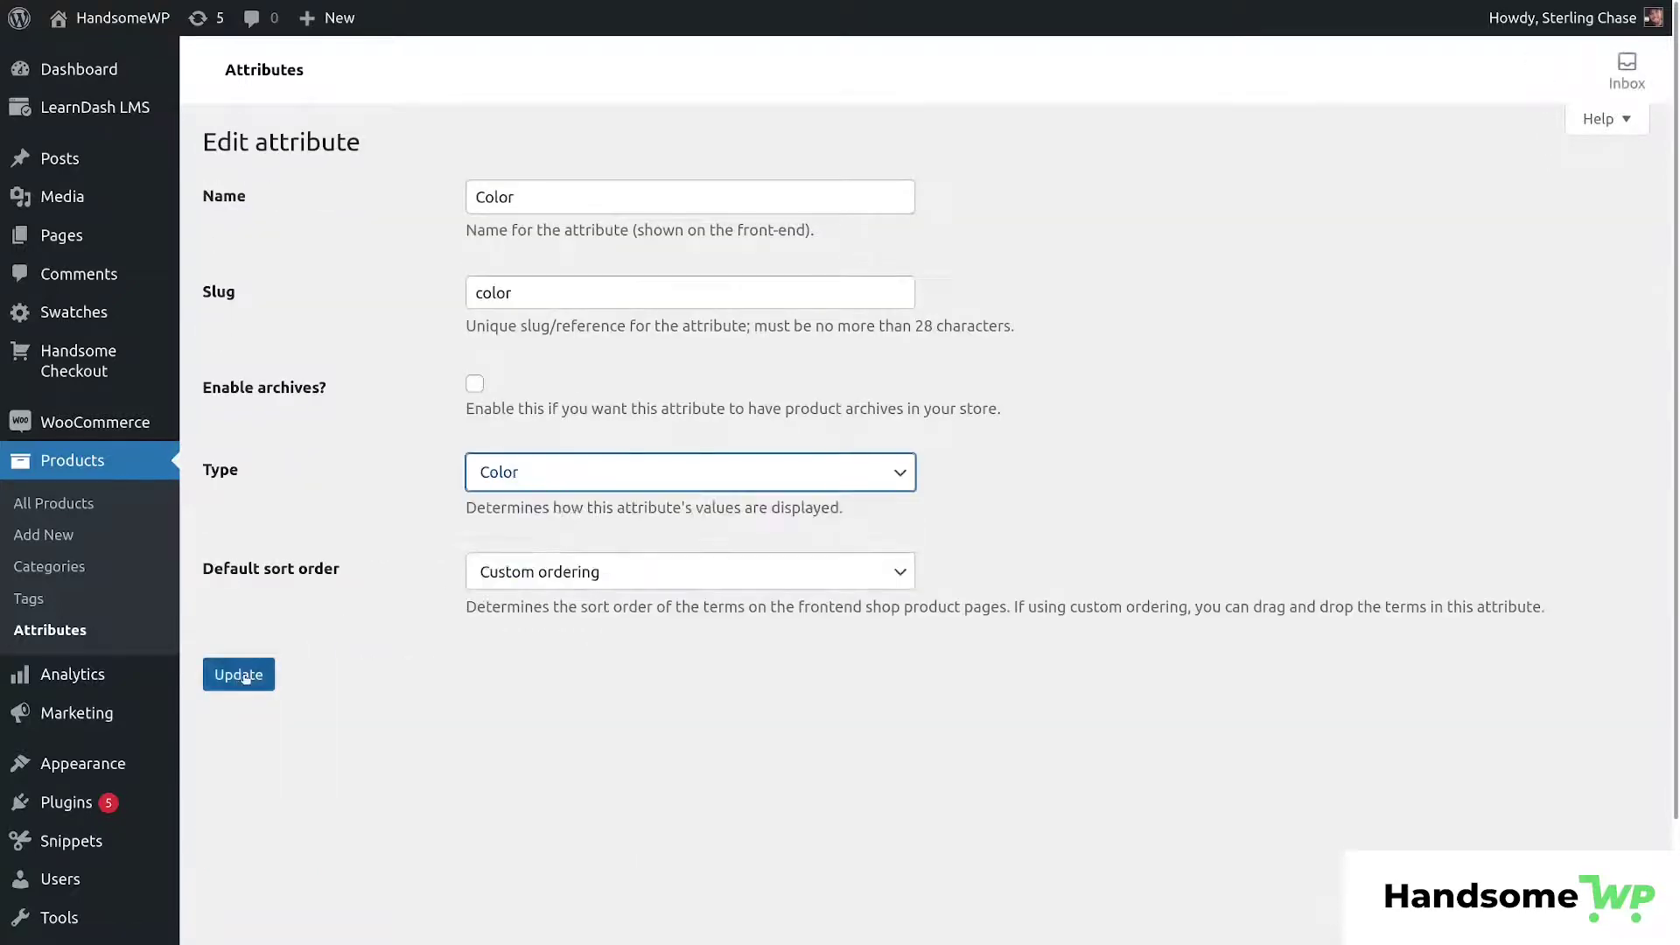
pyautogui.click(248, 674)
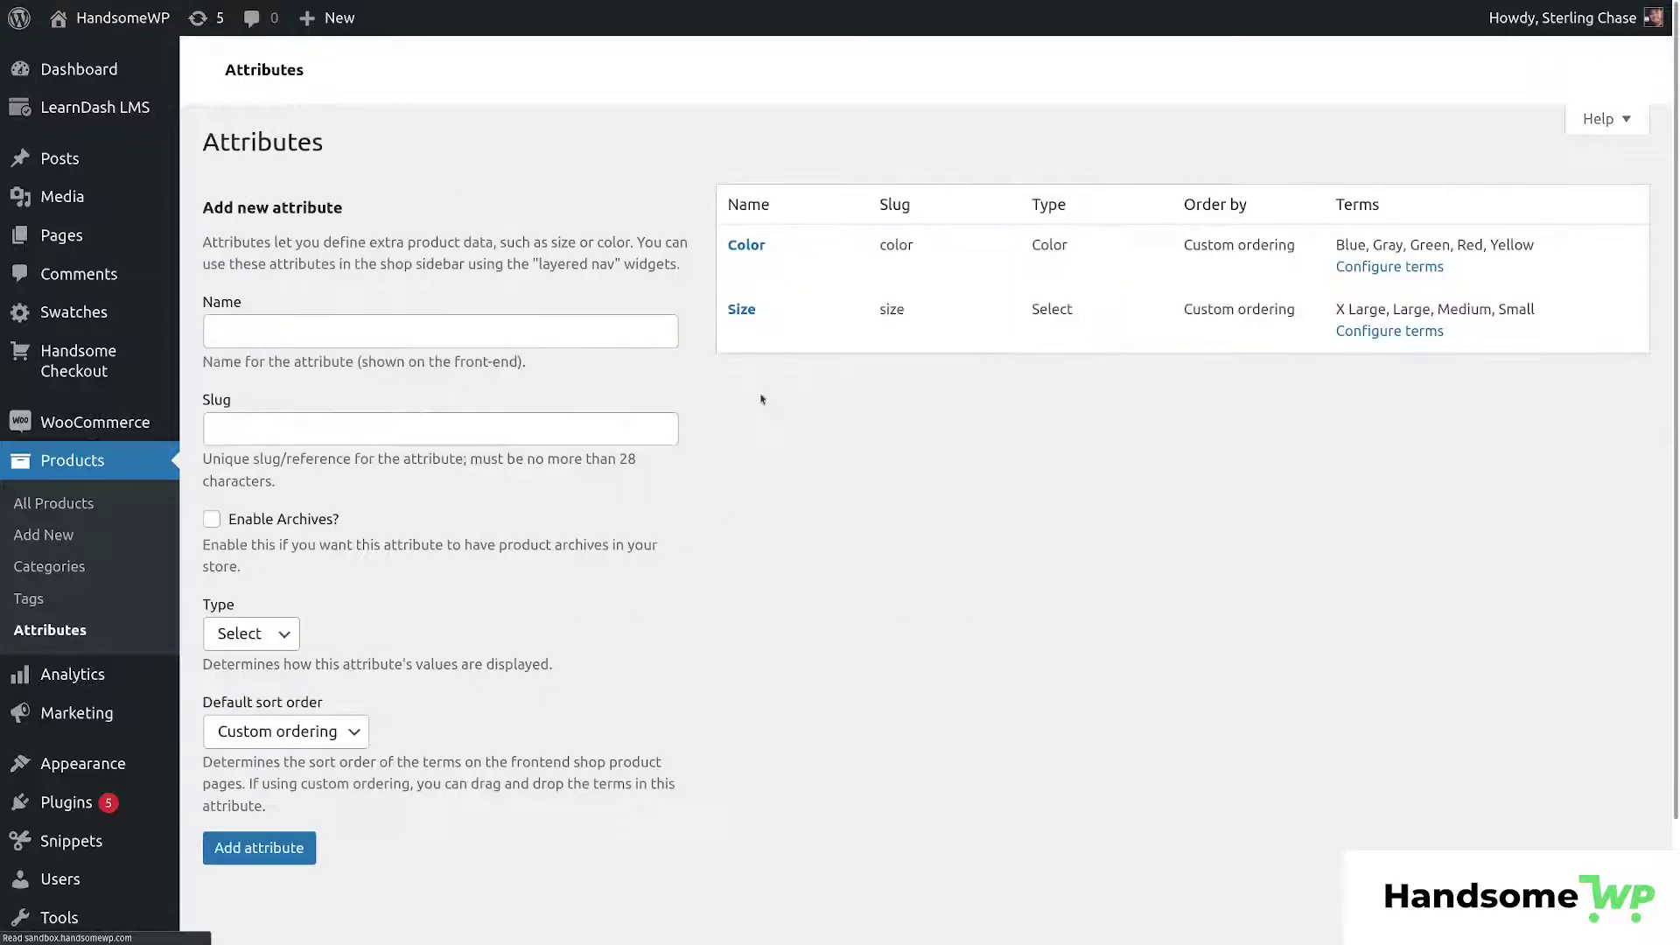
# Change the Size attribute's display type to Button.
pyautogui.click(740, 334)
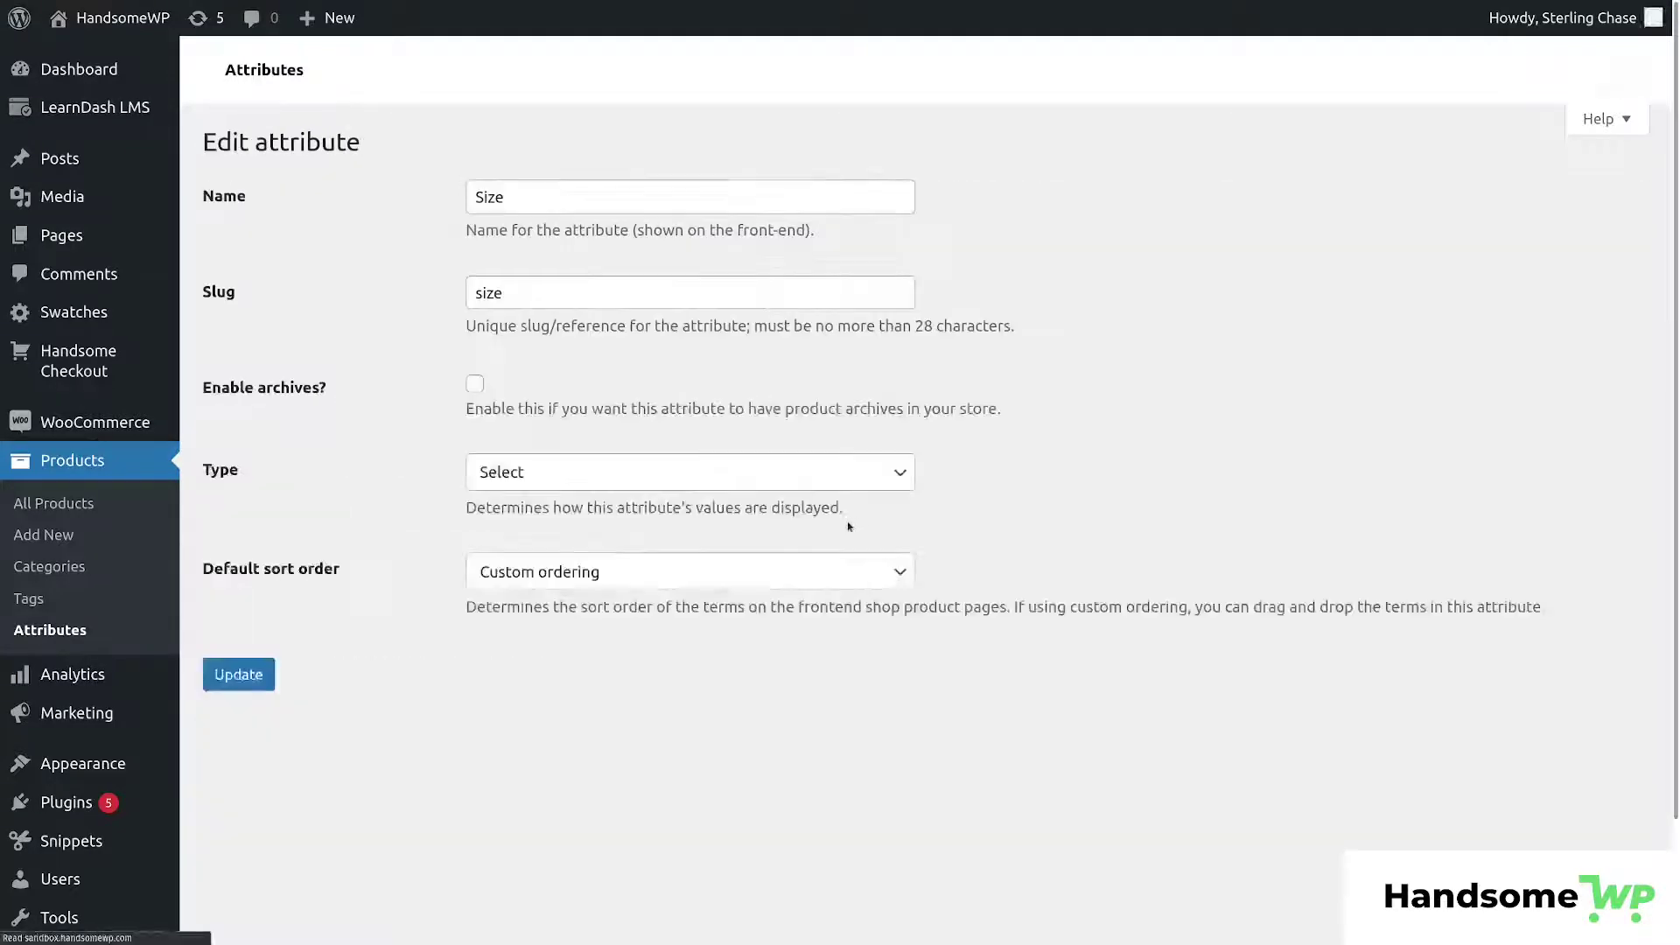
pyautogui.click(561, 482)
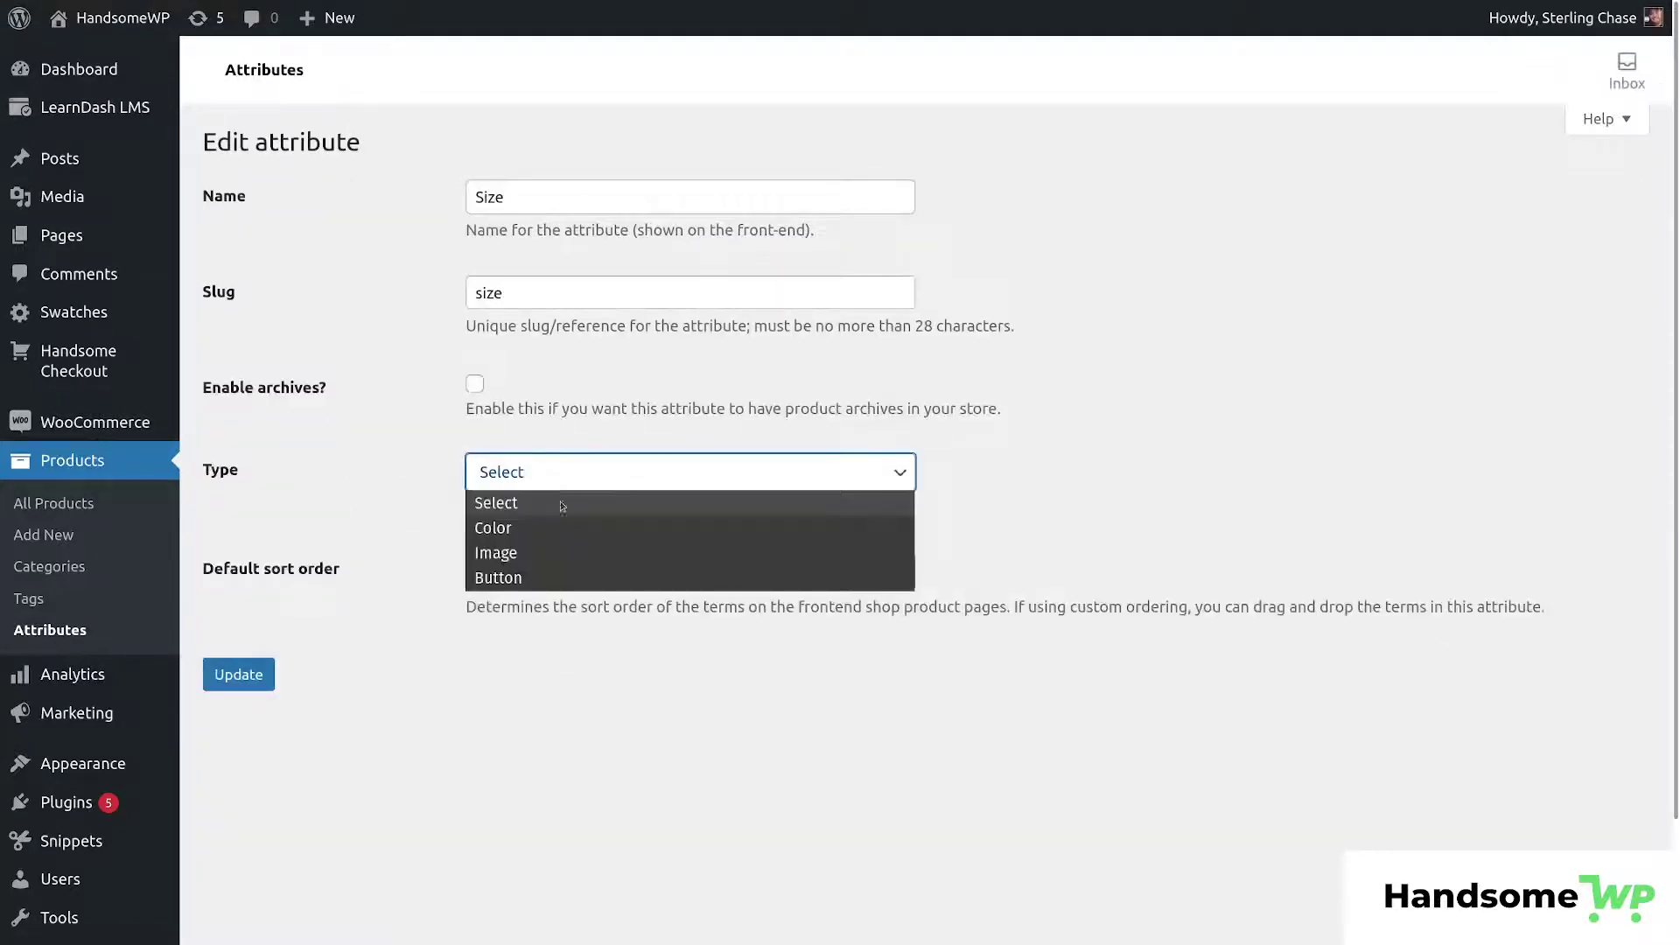
pyautogui.click(565, 578)
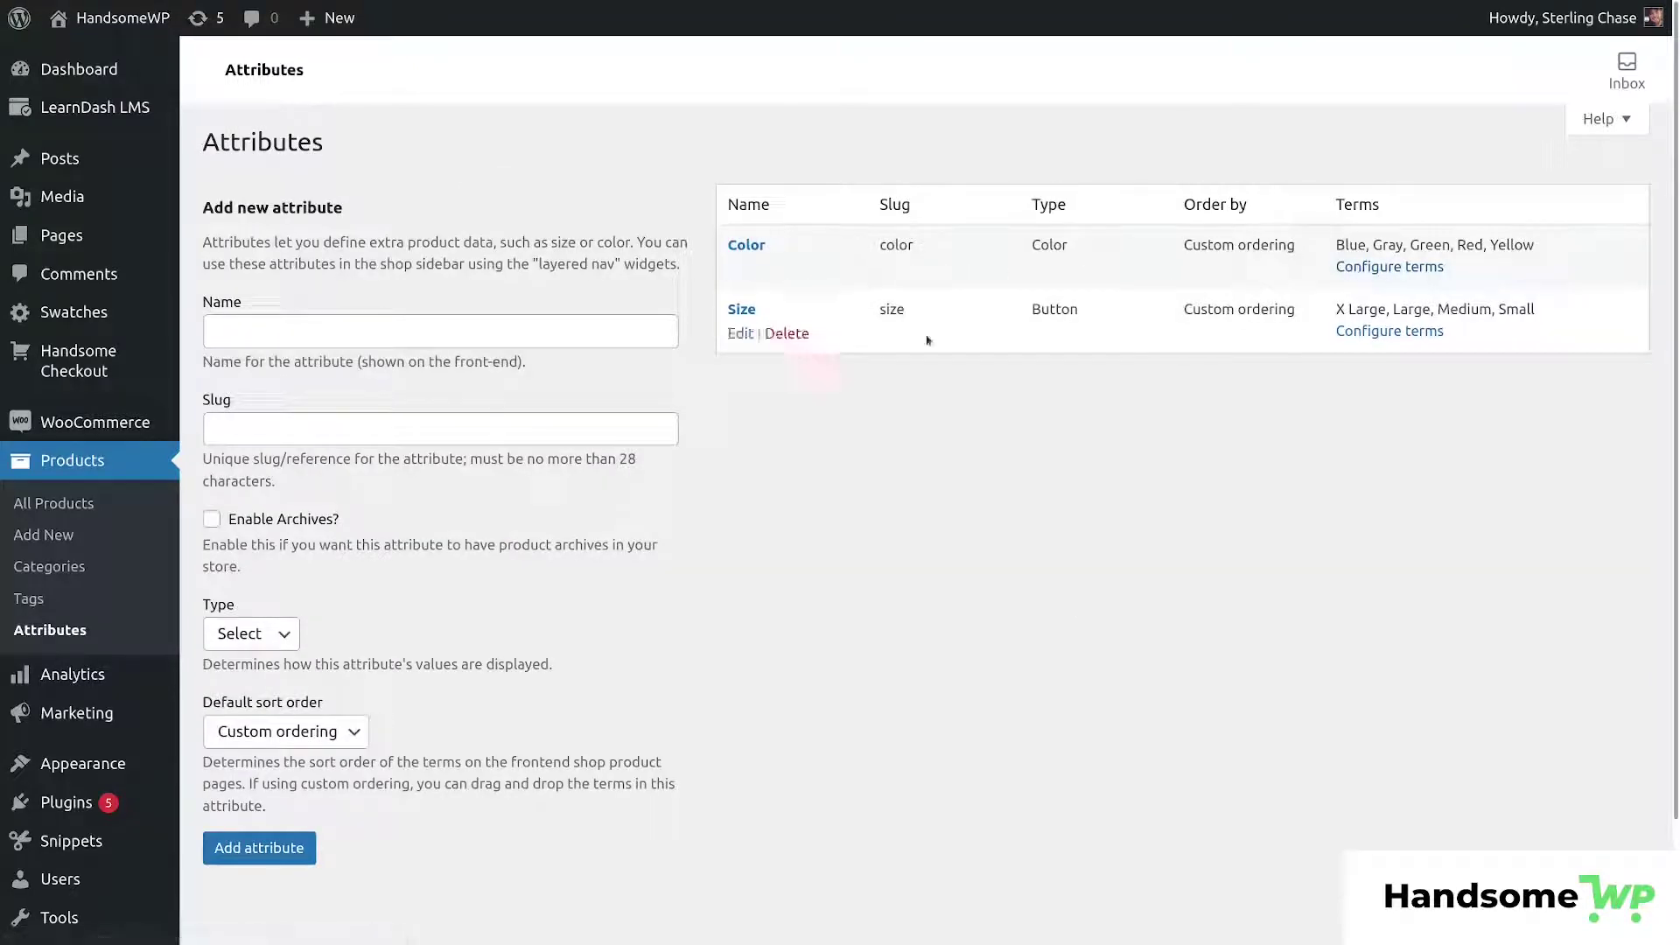
# Open the Color terms and open Blue, Gray, Green, Red and Yellow edit pages in separate tabs.
pyautogui.click(1399, 268)
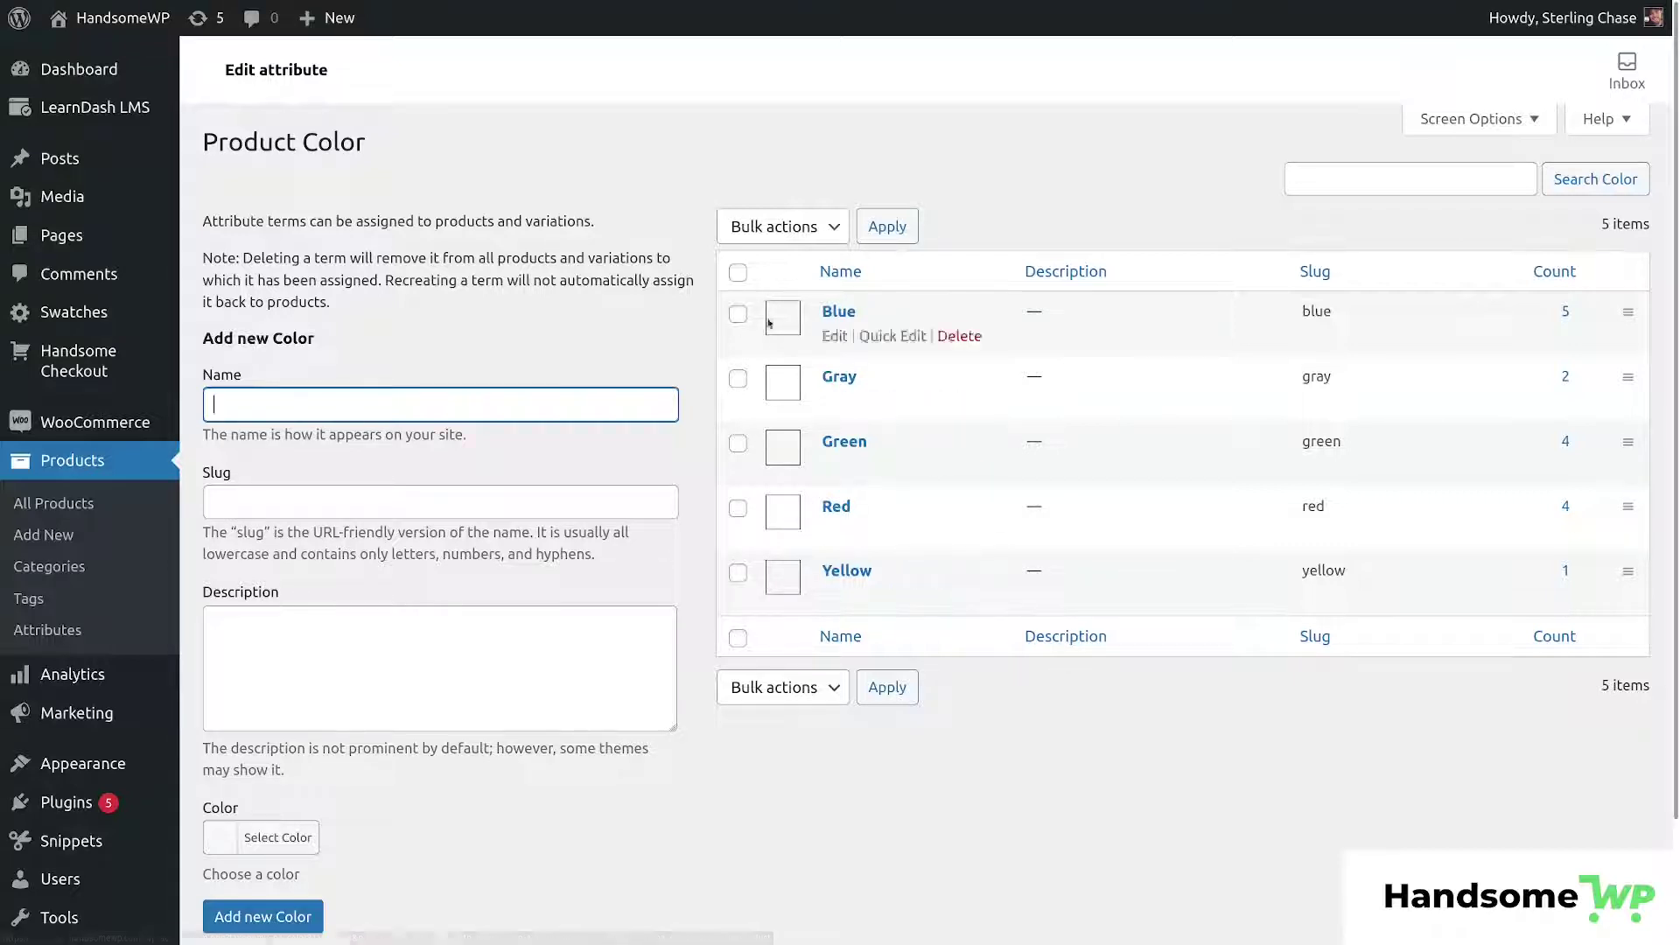
pyautogui.click(834, 336)
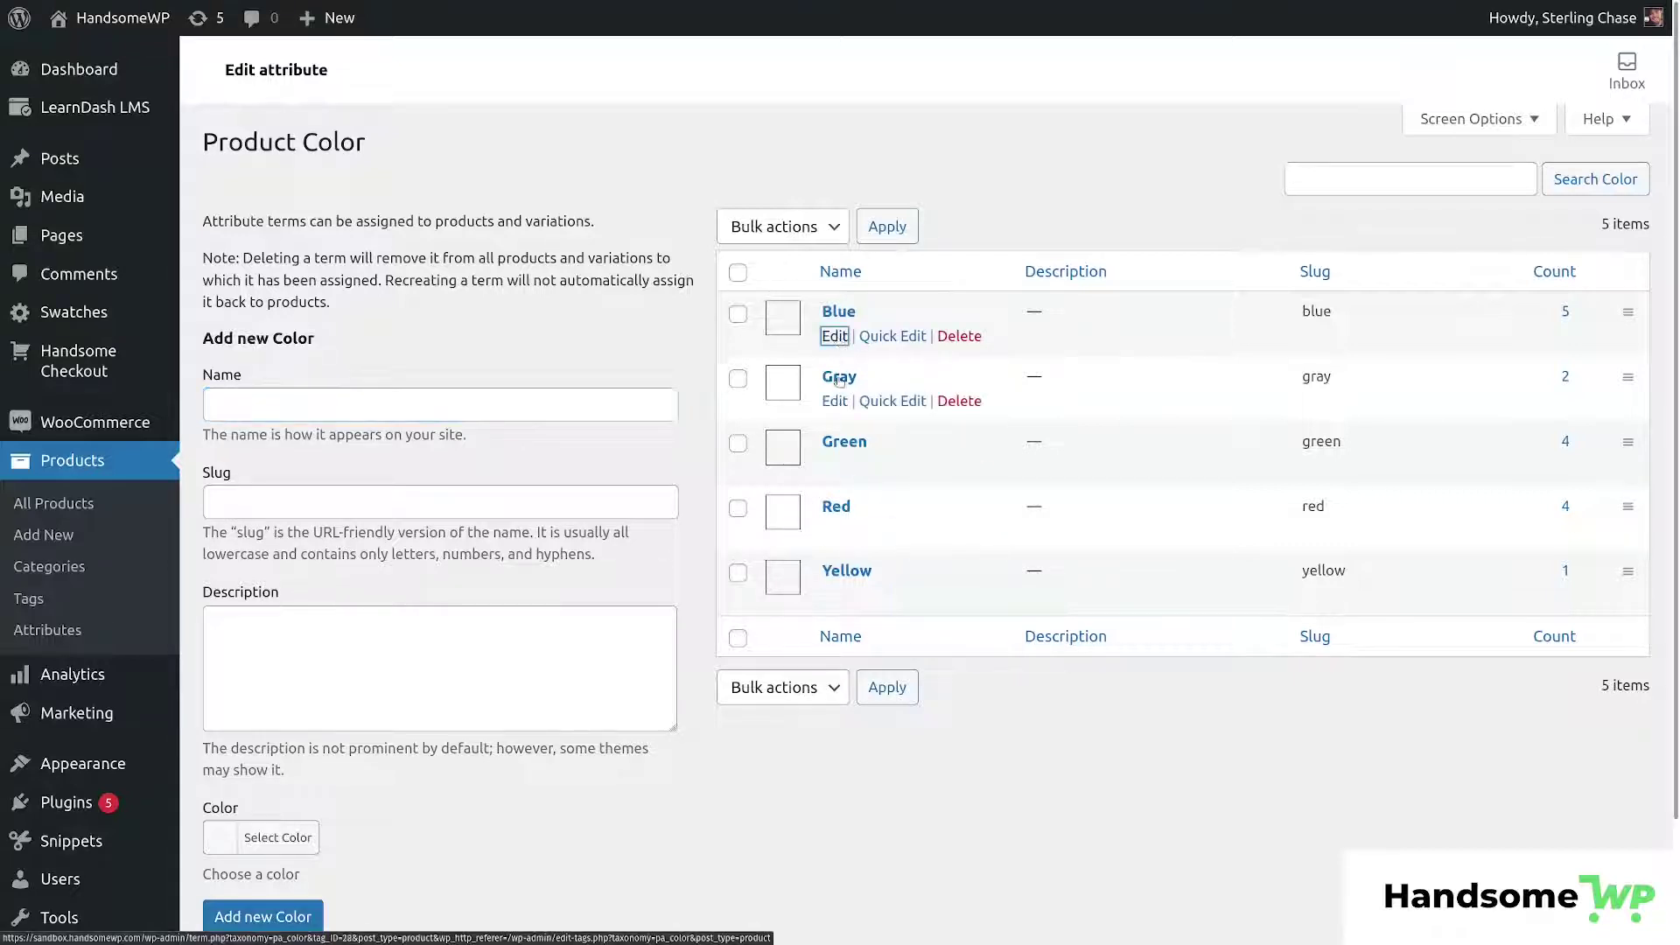
pyautogui.click(834, 401)
pyautogui.click(834, 466)
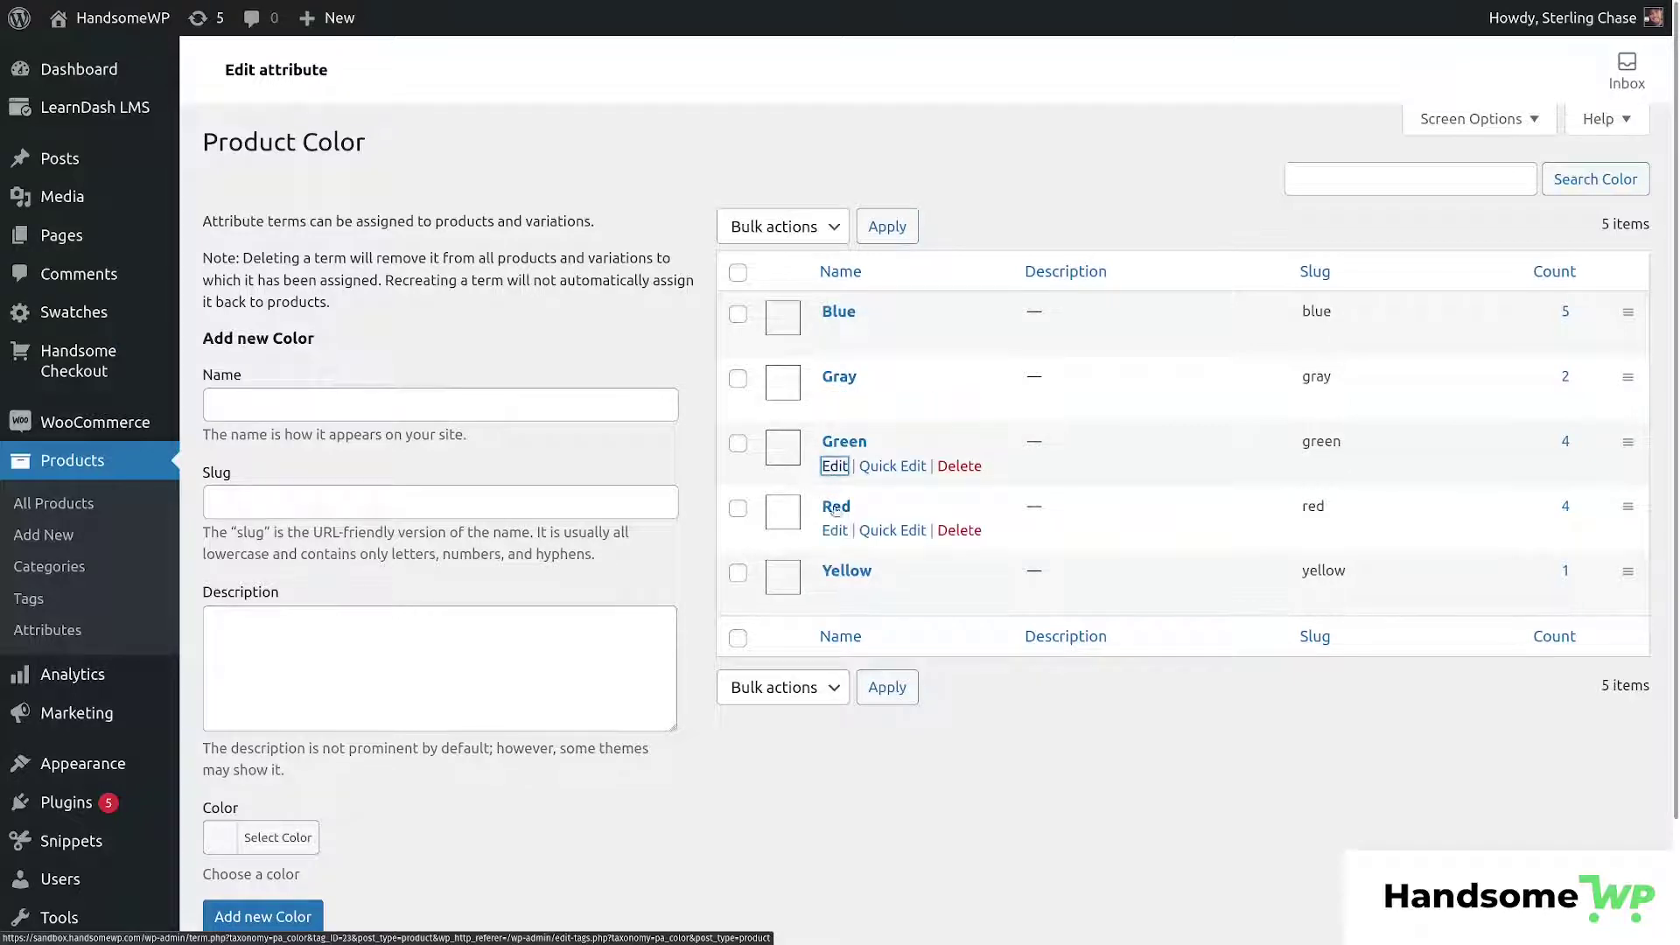
pyautogui.click(834, 530)
pyautogui.keyDown('ctrl'); pyautogui.click(834, 594); pyautogui.keyUp('ctrl')
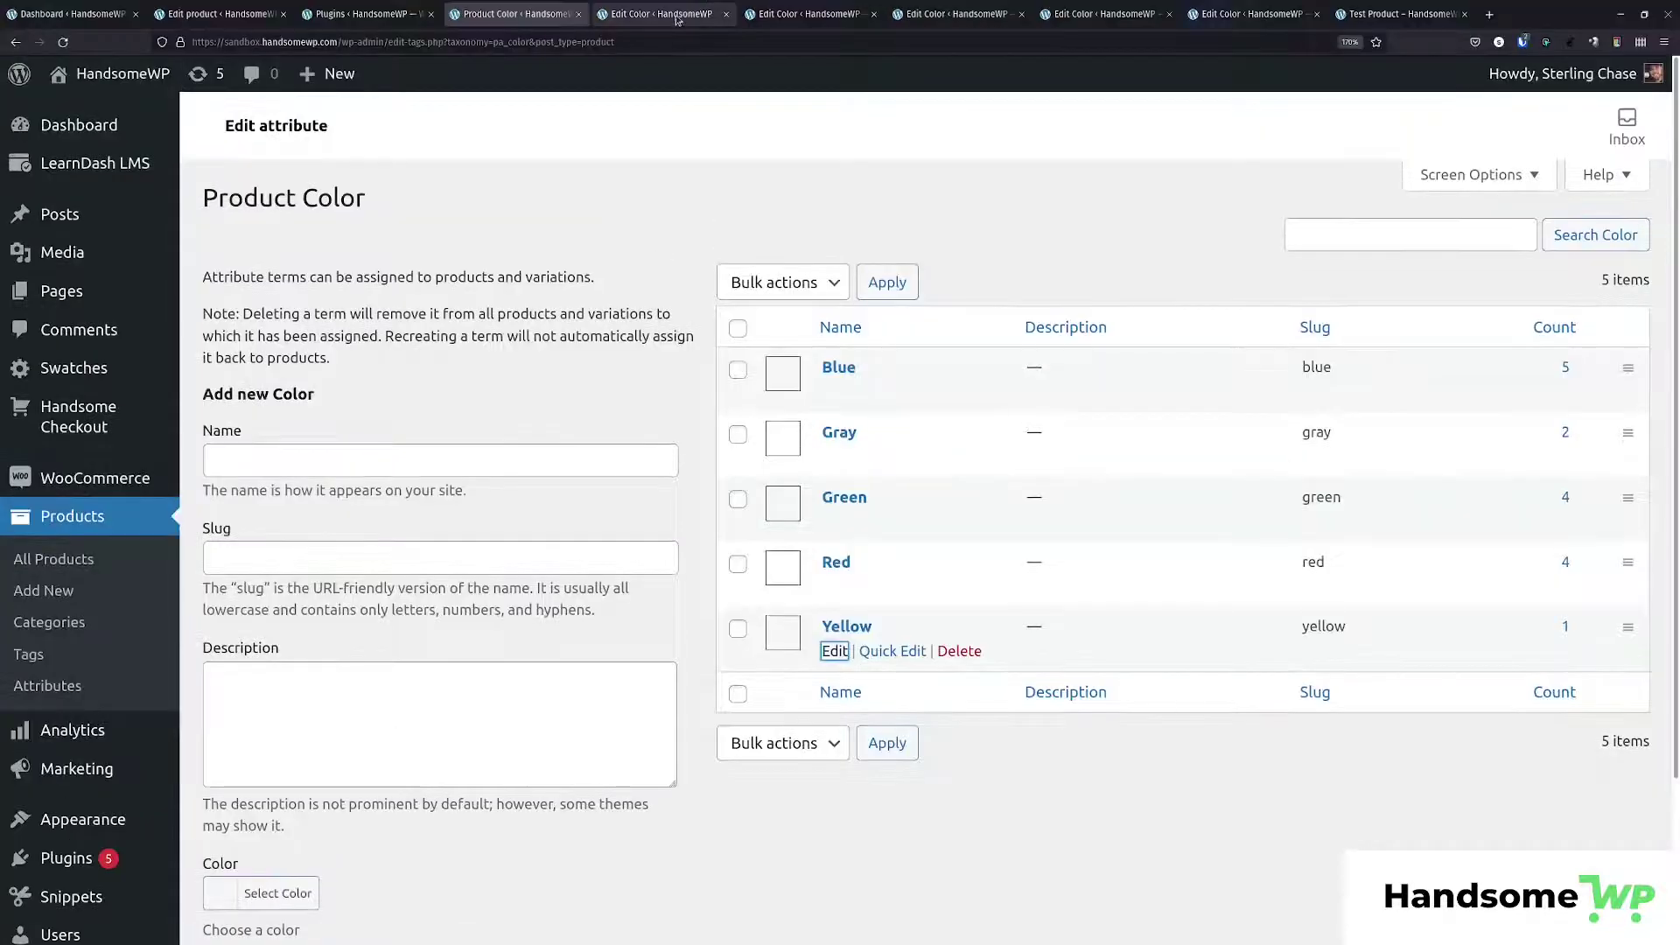
# Give the Blue term a blue swatch colour and save it.
pyautogui.click(677, 19)
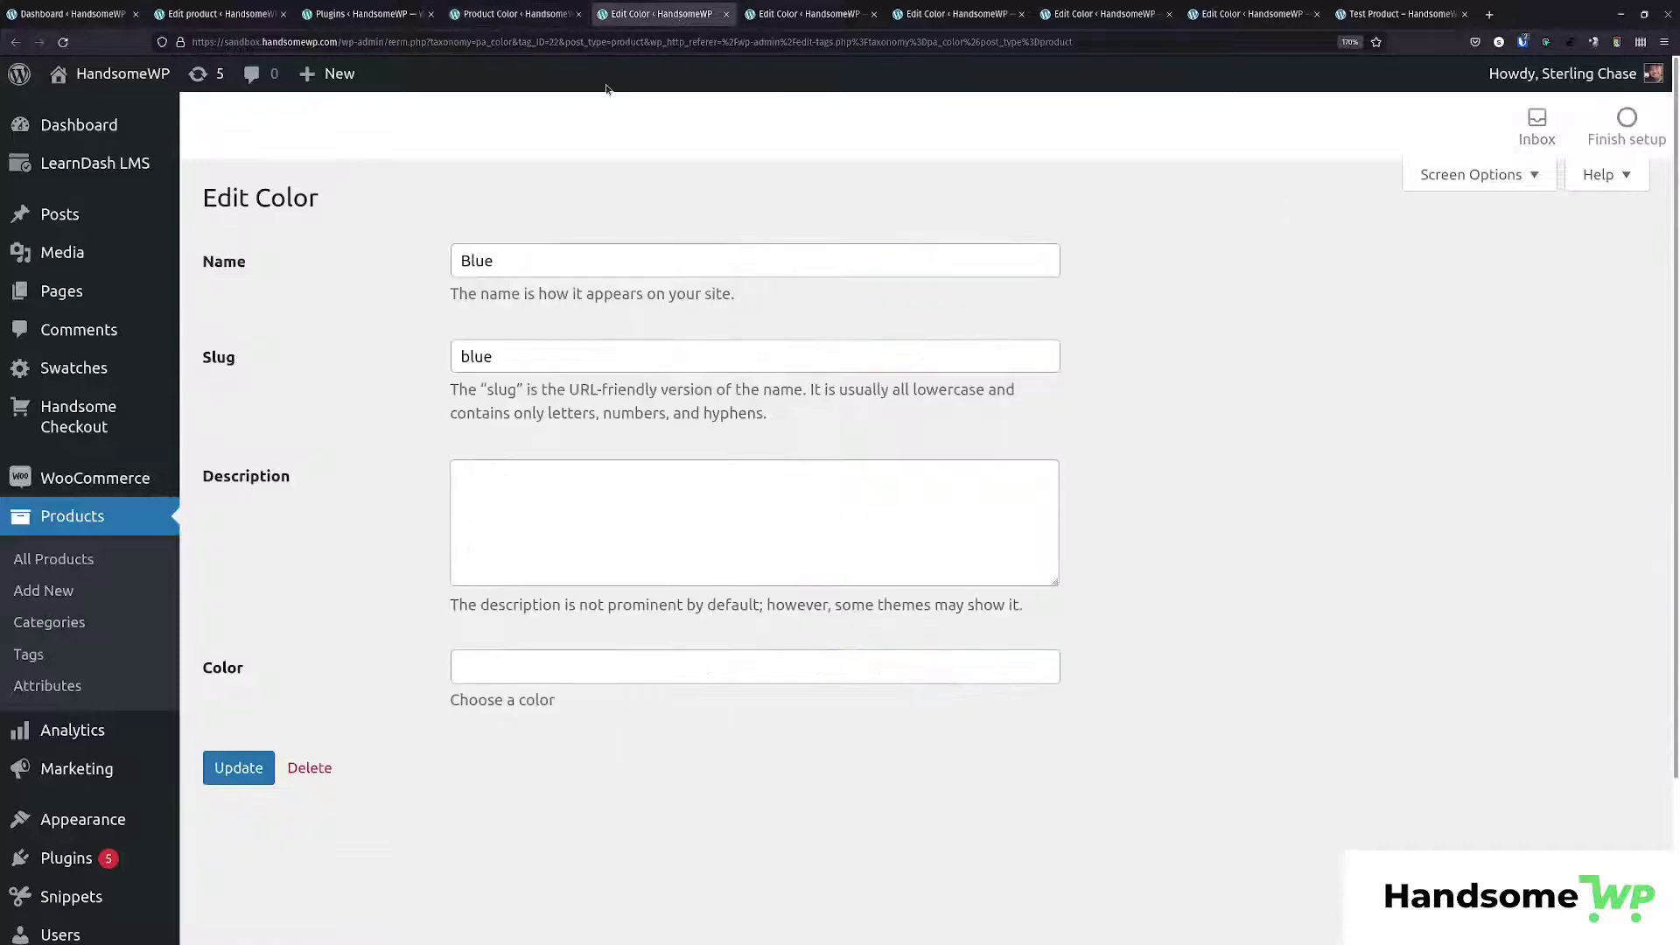
pyautogui.click(467, 615)
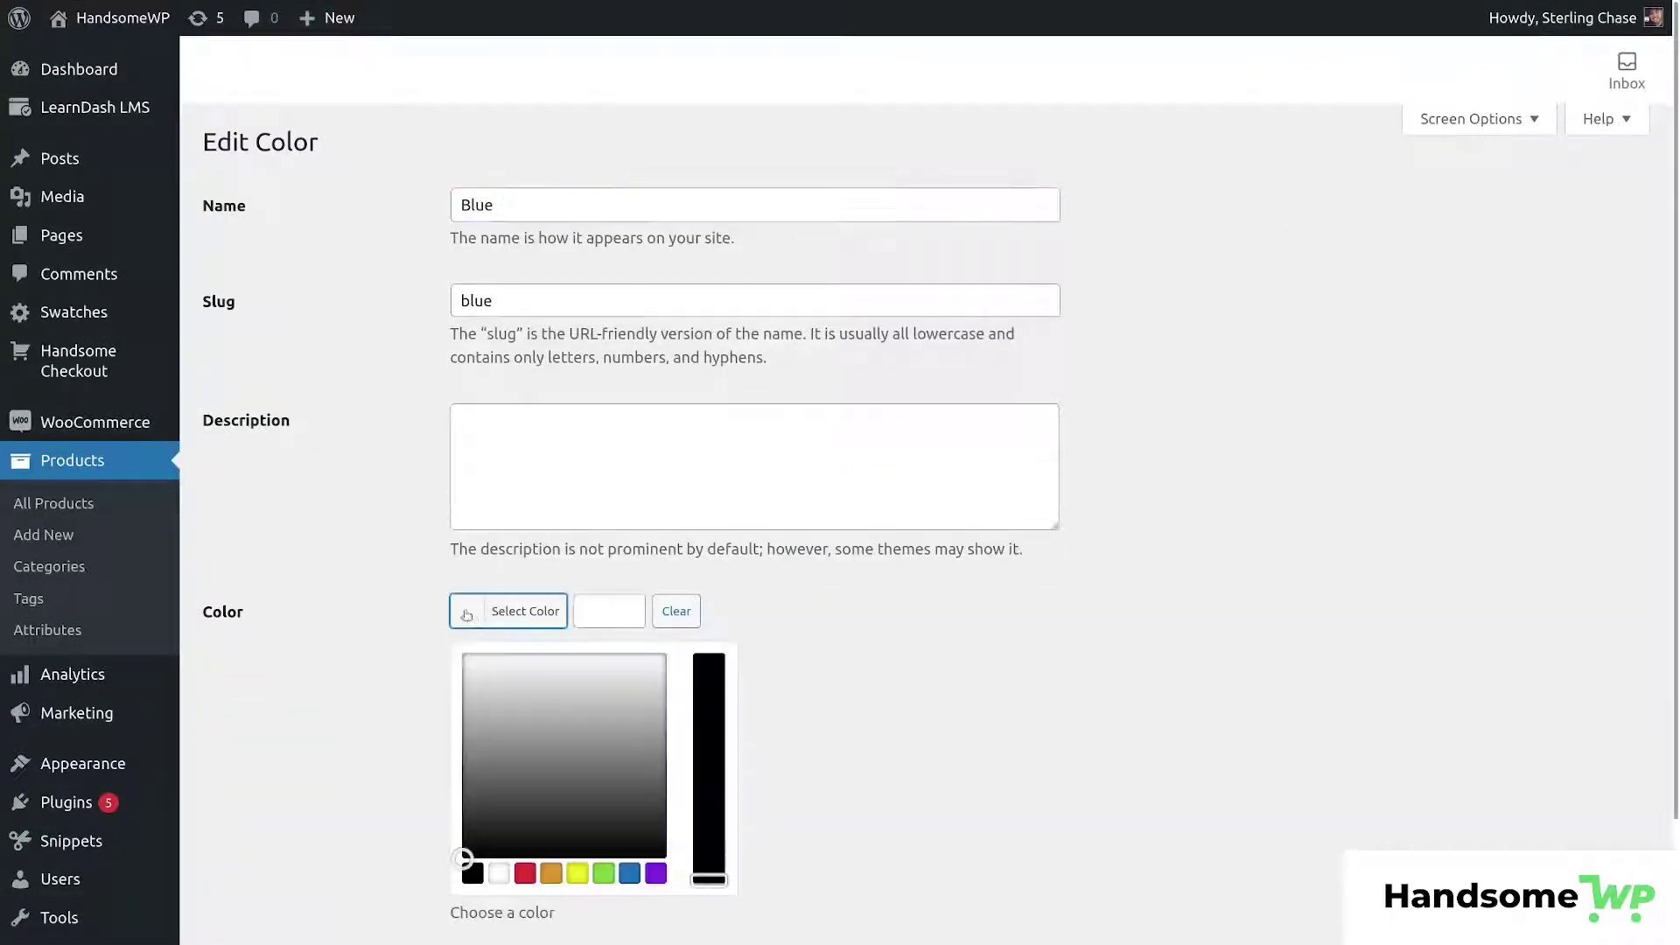
pyautogui.click(631, 874)
pyautogui.click(731, 608)
pyautogui.click(245, 719)
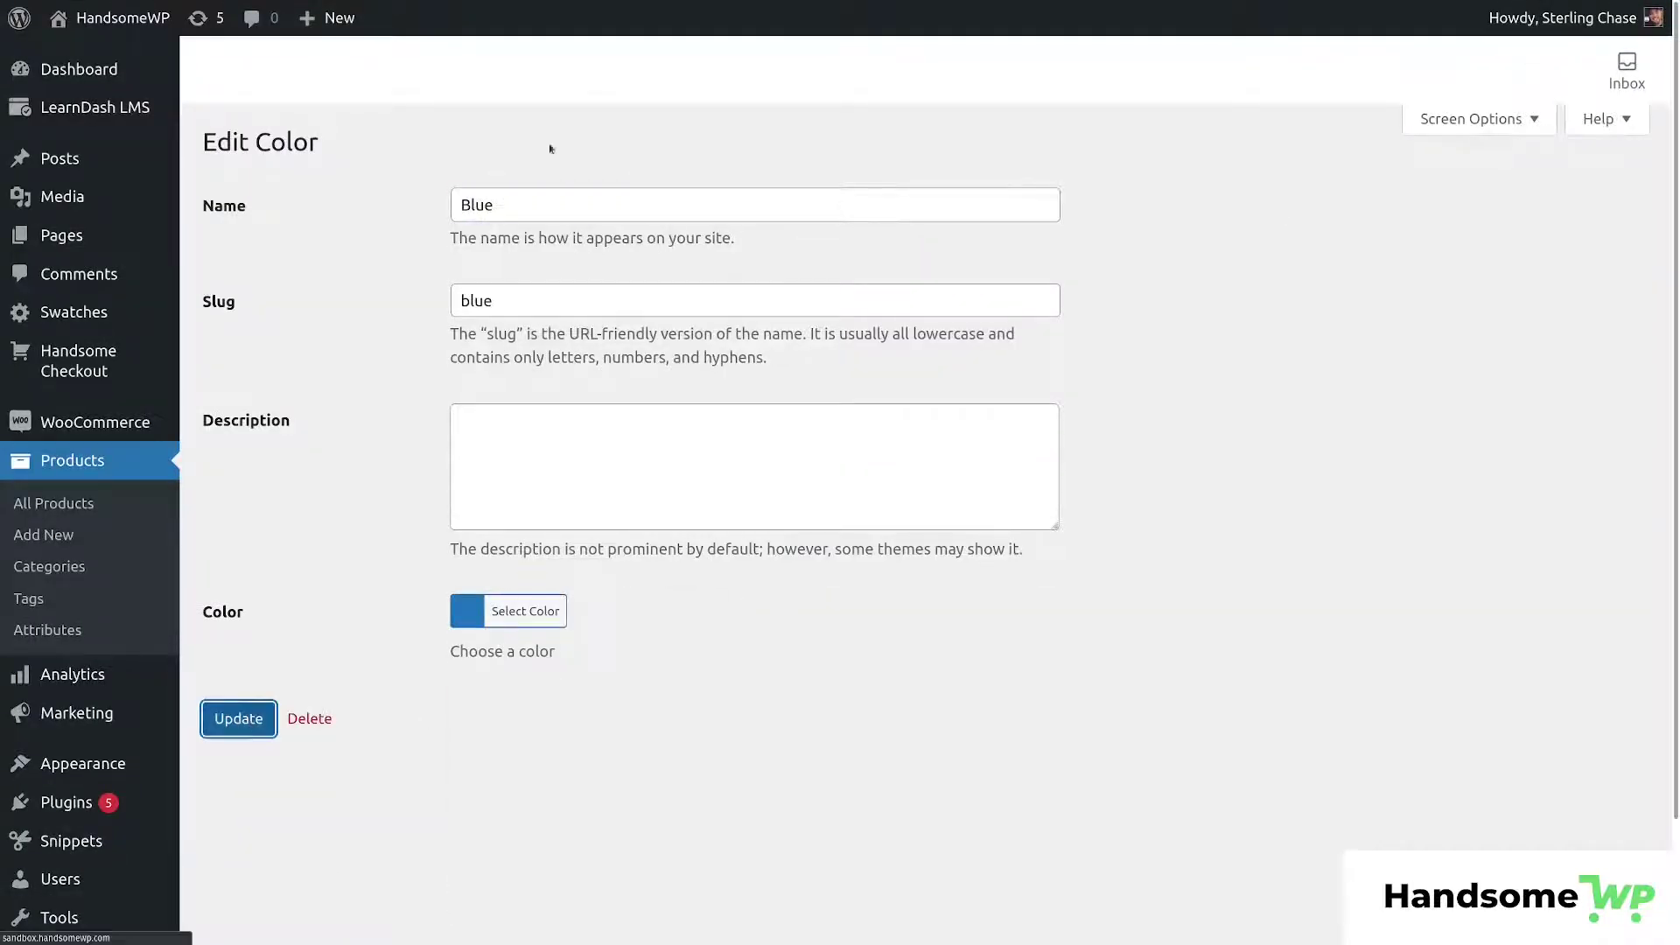
# Give the Gray term a grey swatch colour and save it.
pyautogui.click(809, 13)
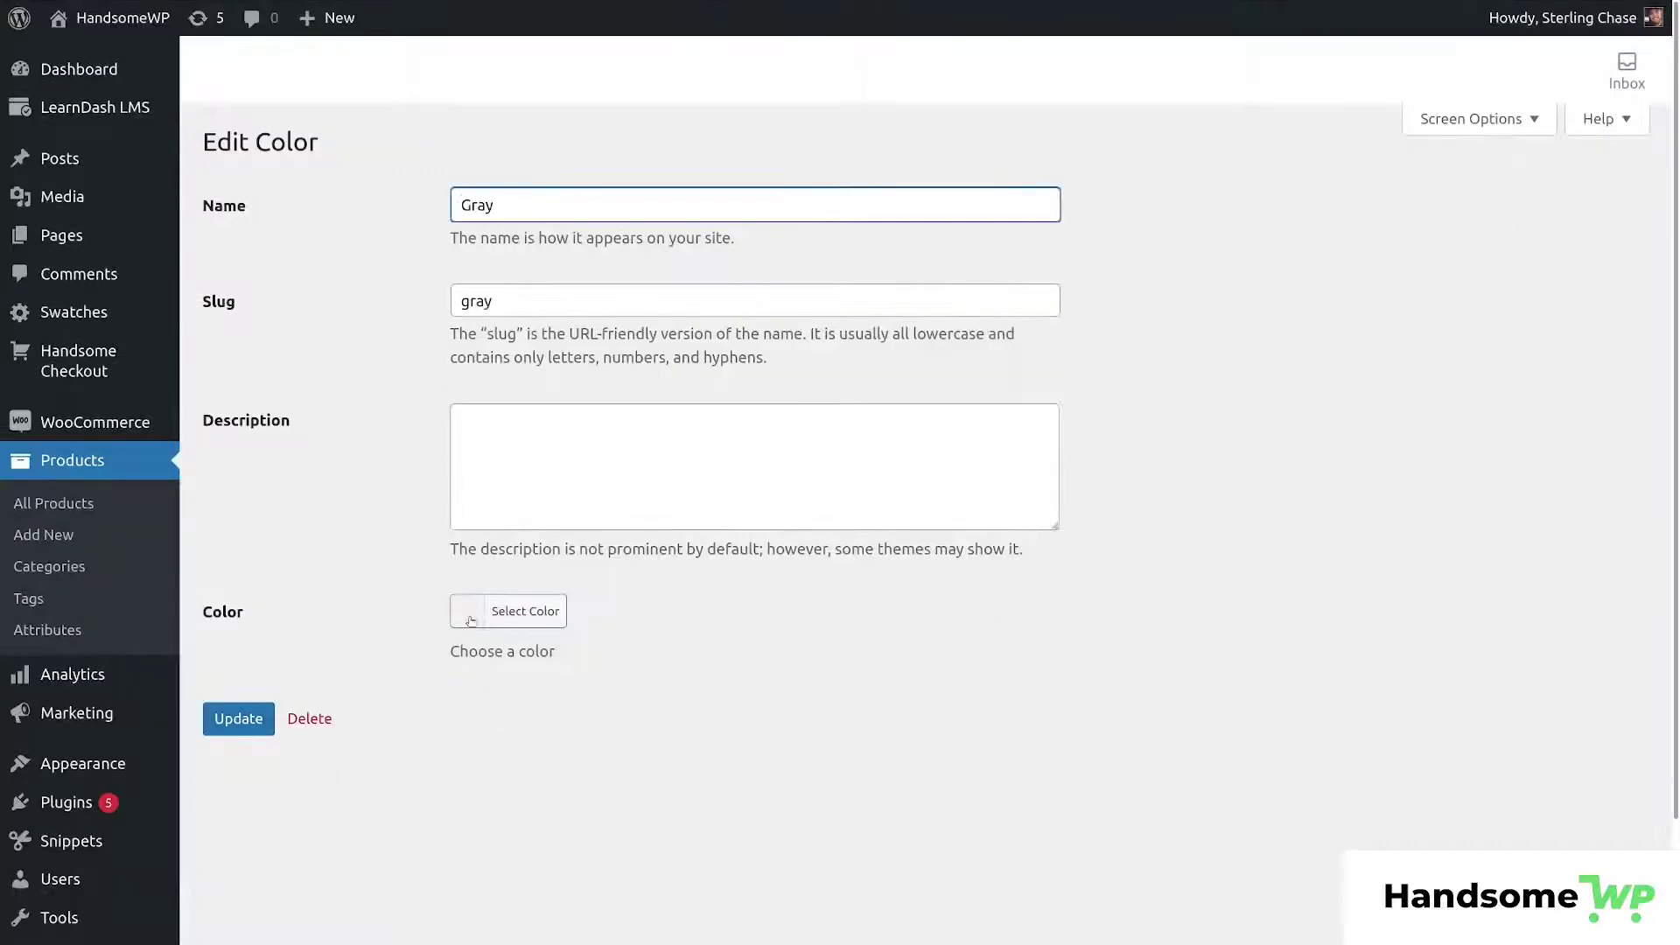
pyautogui.click(471, 621)
pyautogui.click(458, 727)
pyautogui.click(442, 727)
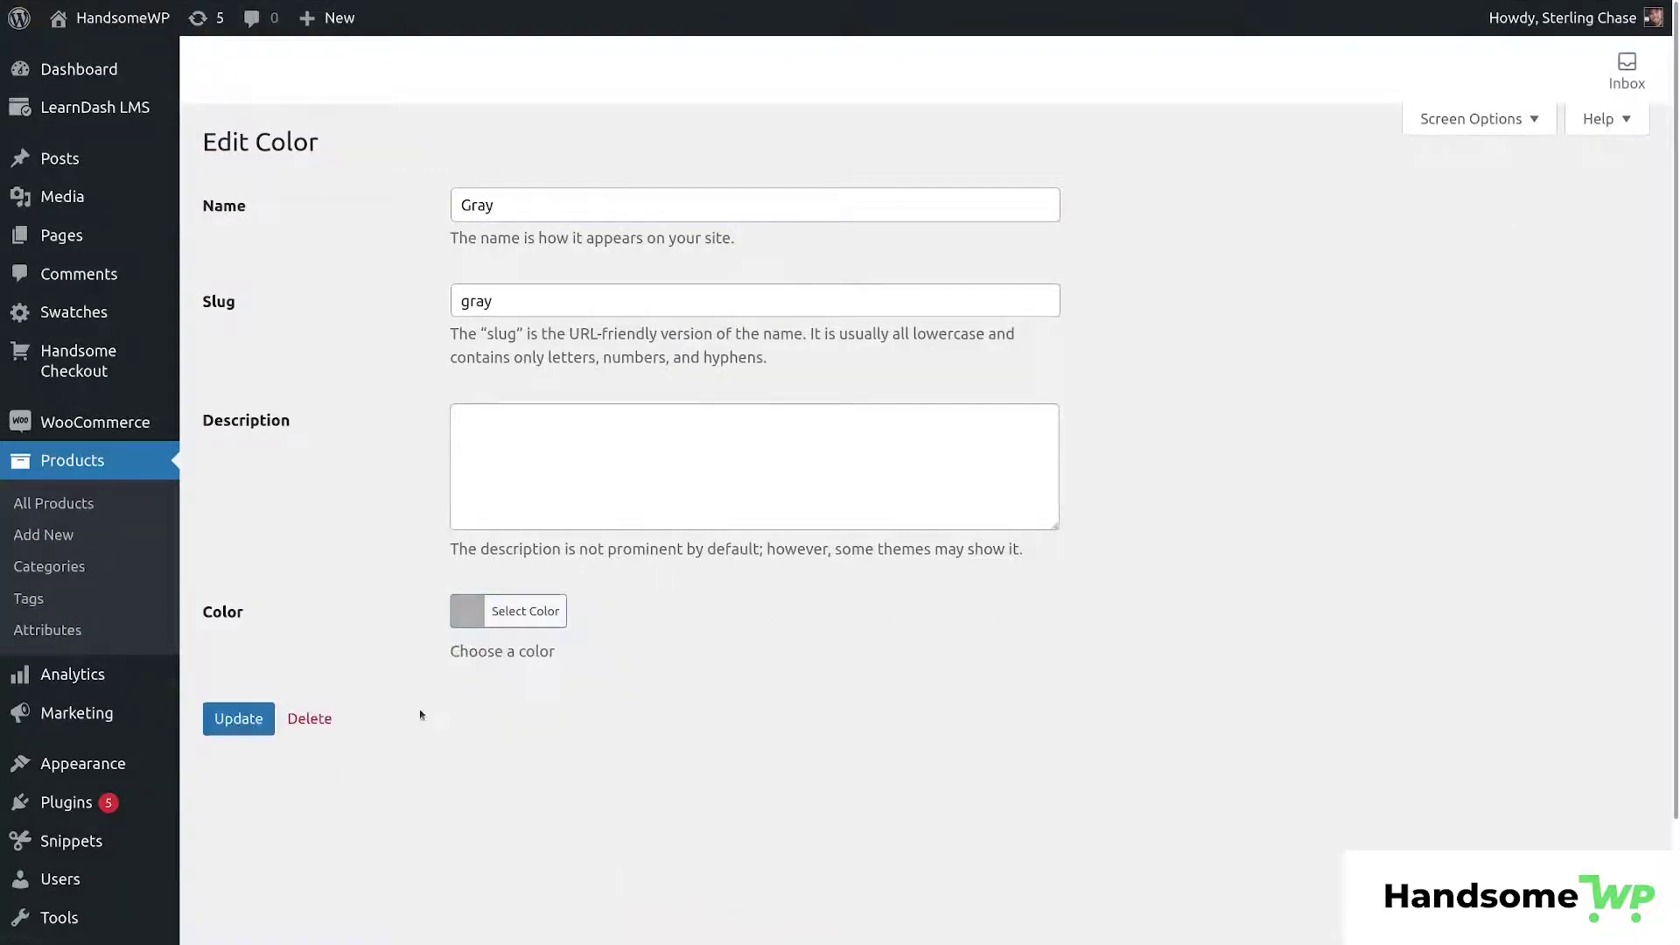
pyautogui.click(238, 719)
# Give the Green term swatch colour #81d742 and save it.
pyautogui.click(958, 13)
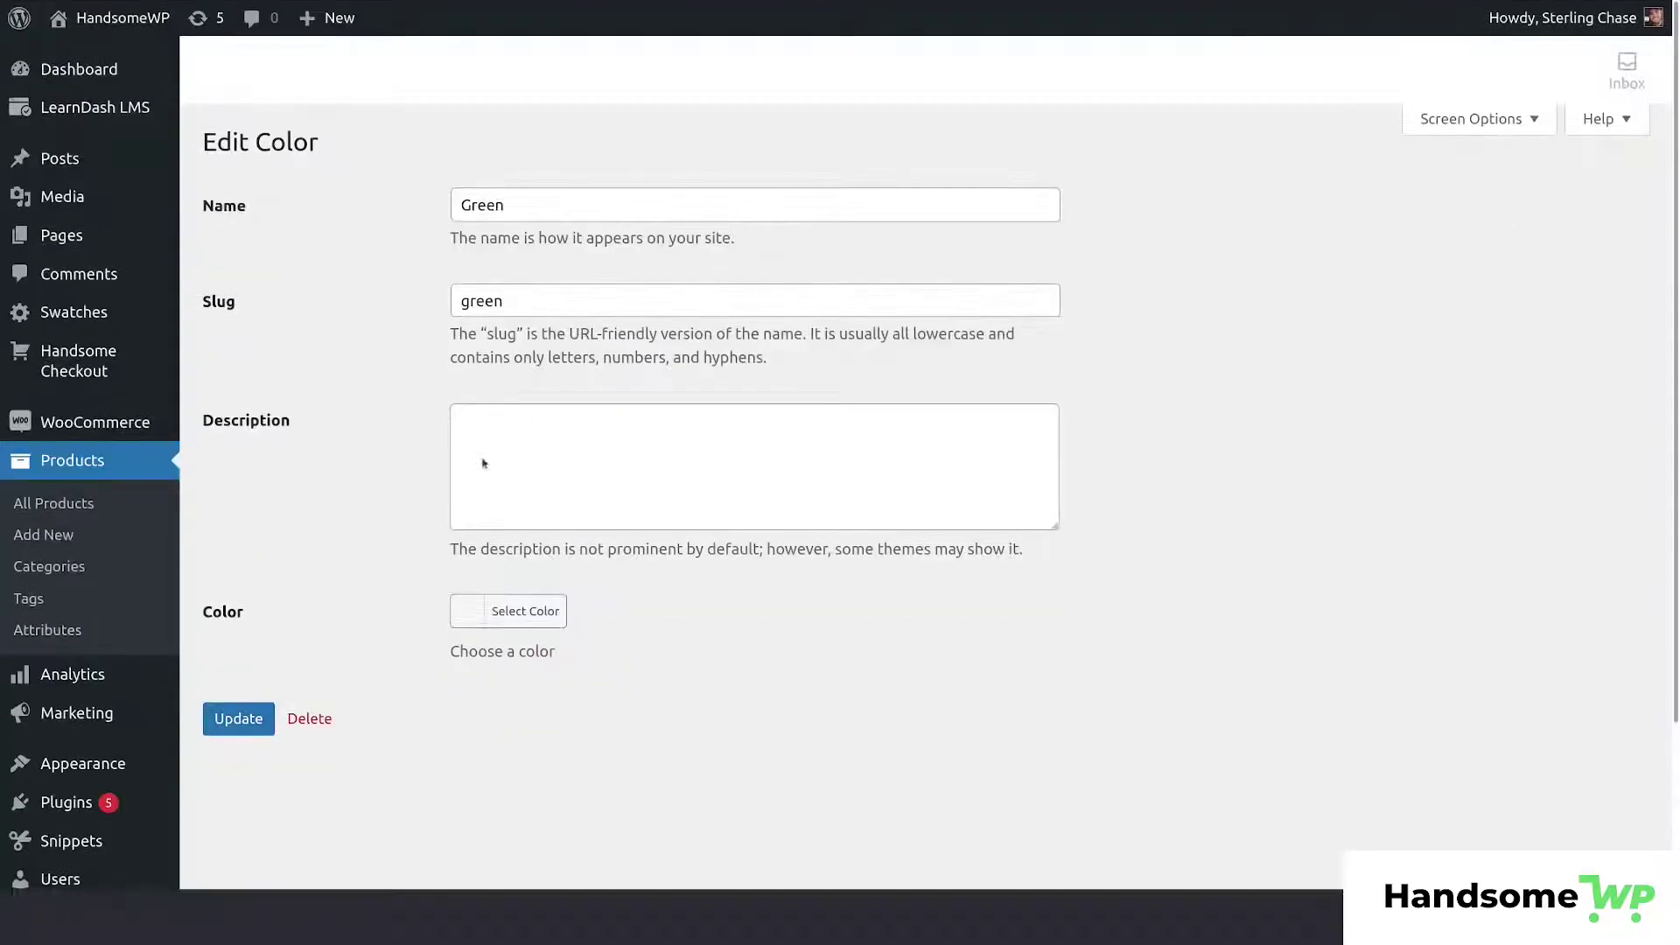
pyautogui.click(467, 623)
pyautogui.click(615, 871)
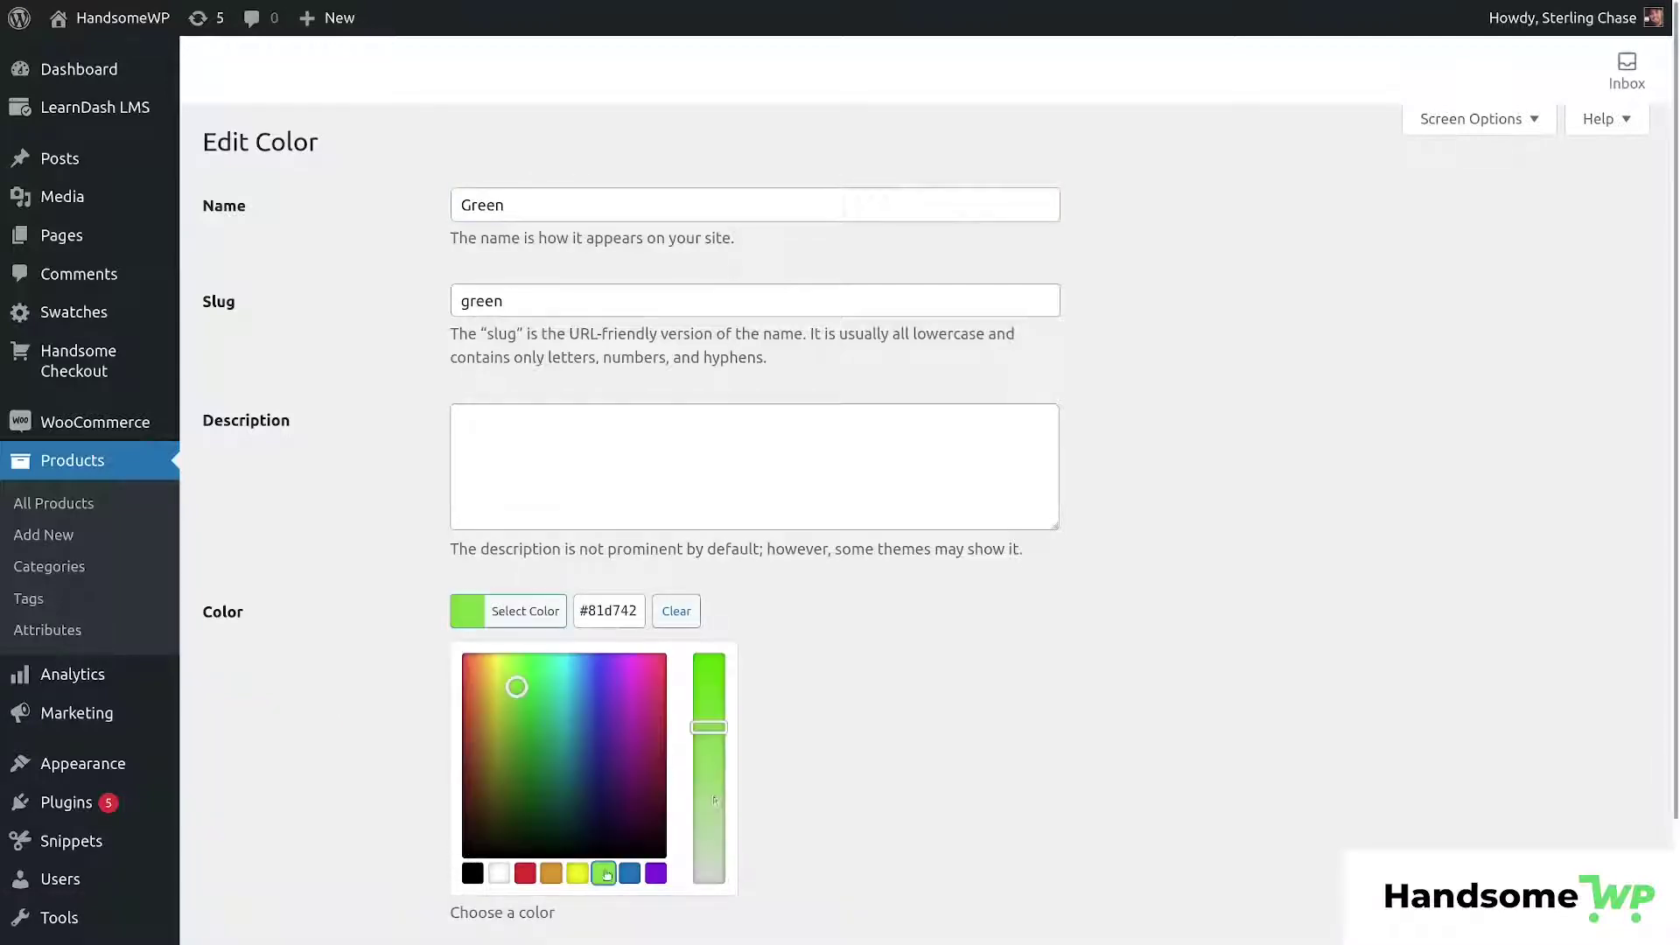
pyautogui.click(446, 686)
pyautogui.click(238, 717)
# Give the Red term swatch colour #dd3333 and save it.
pyautogui.moveTo(988, 7)
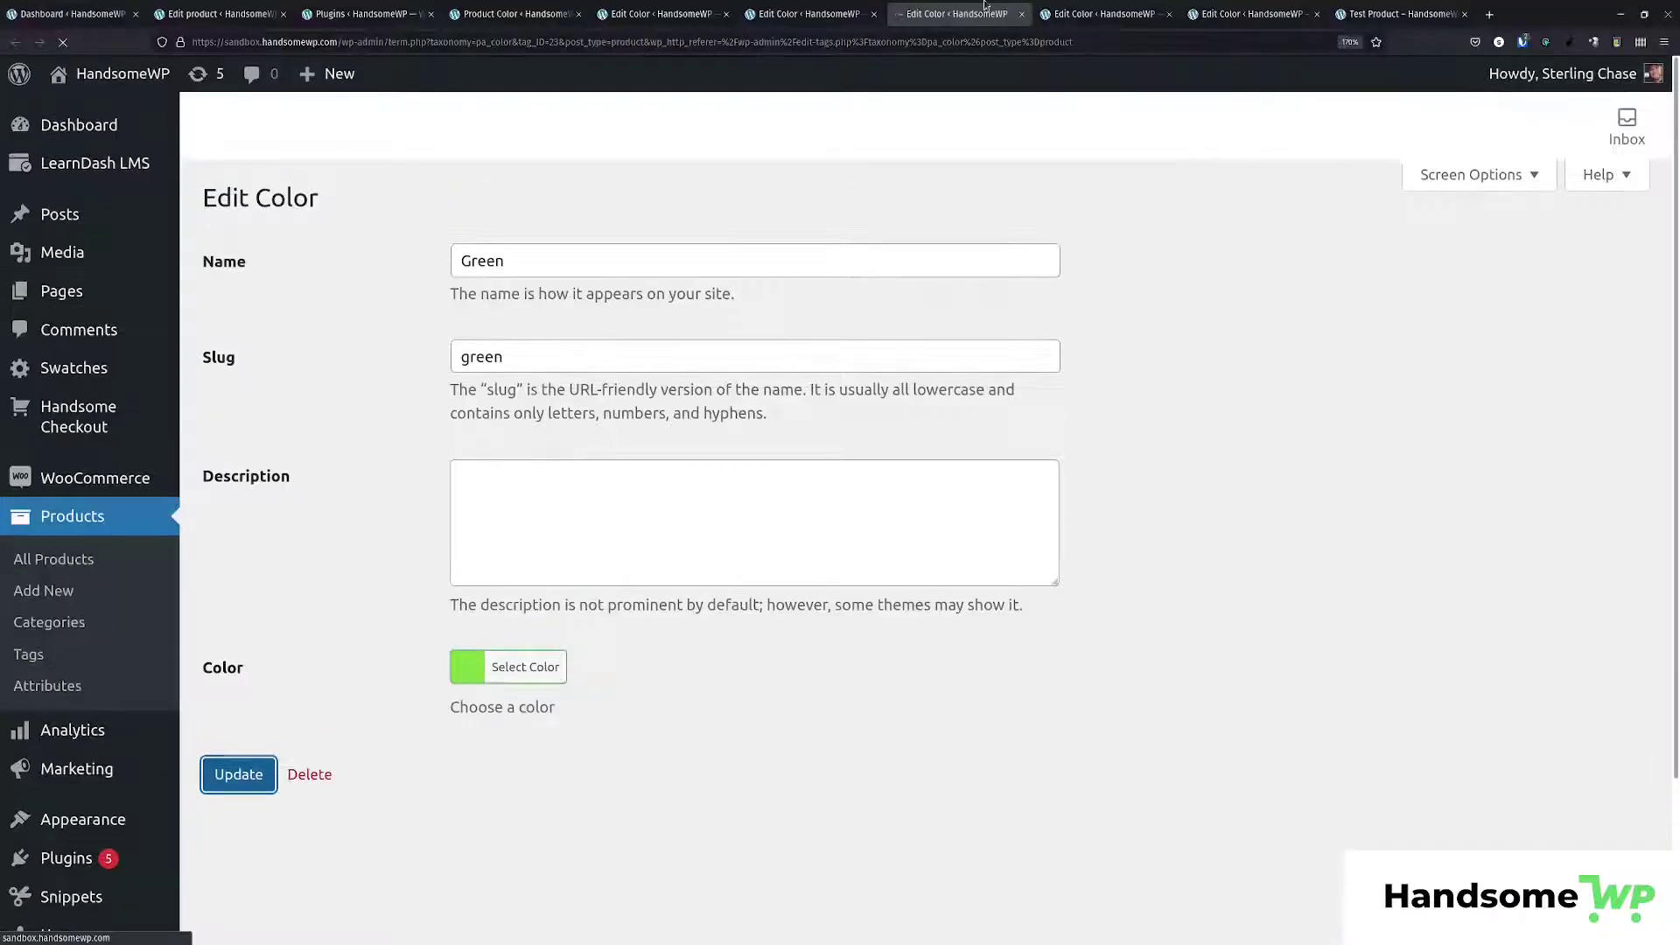
pyautogui.click(1090, 15)
pyautogui.click(469, 617)
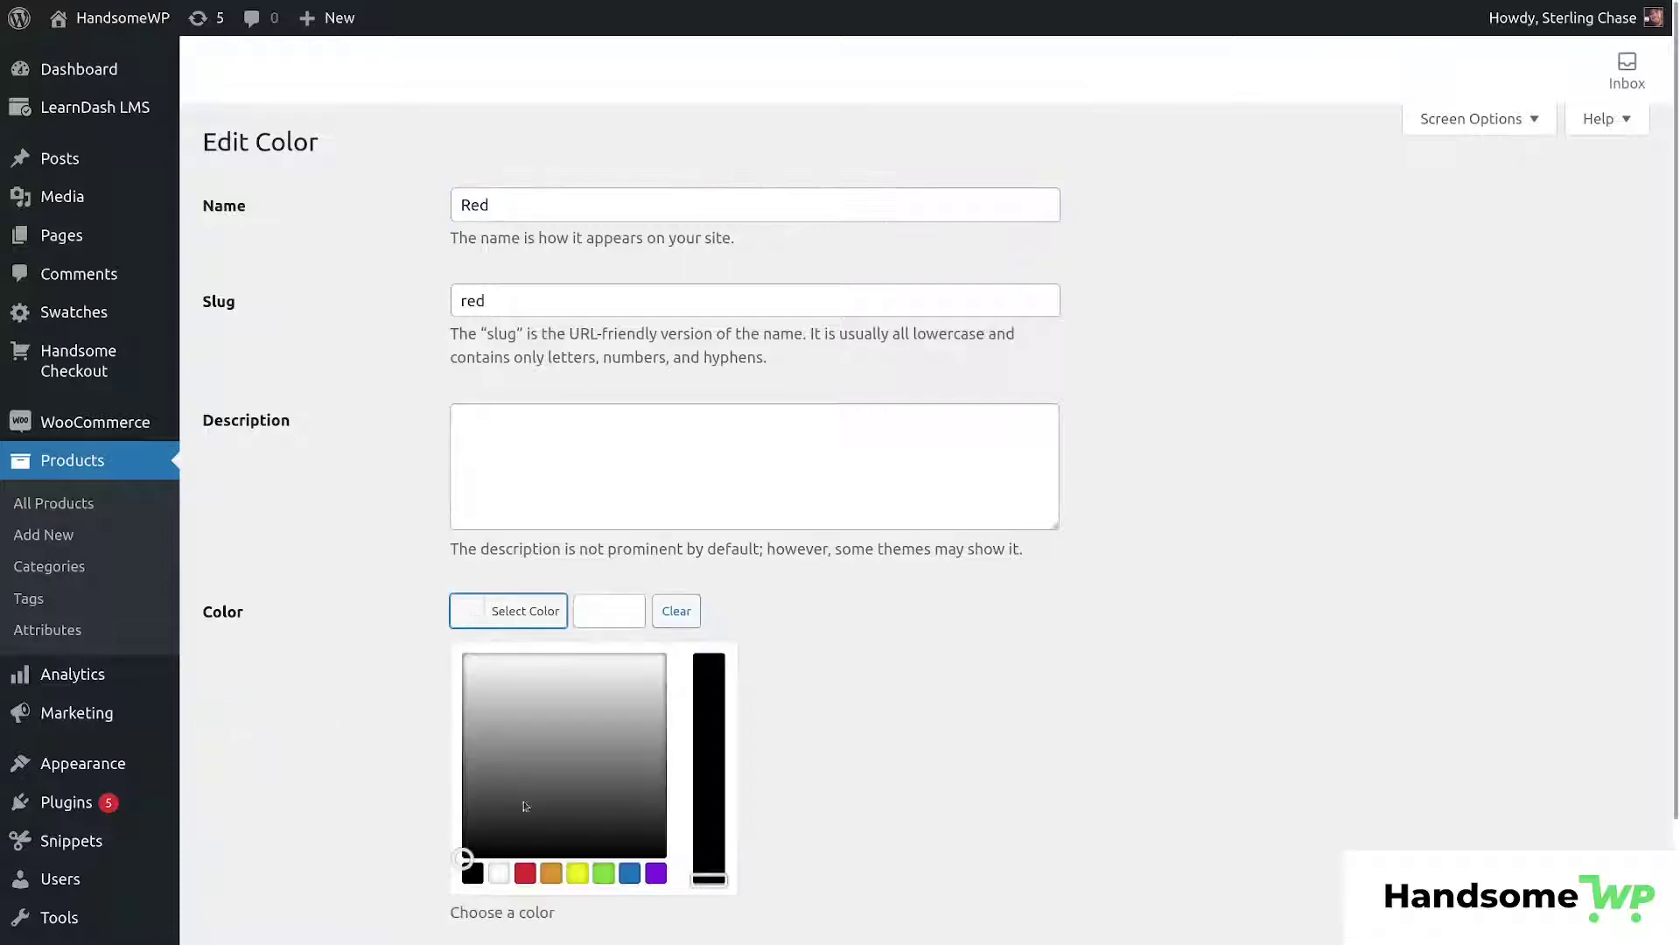
pyautogui.click(525, 873)
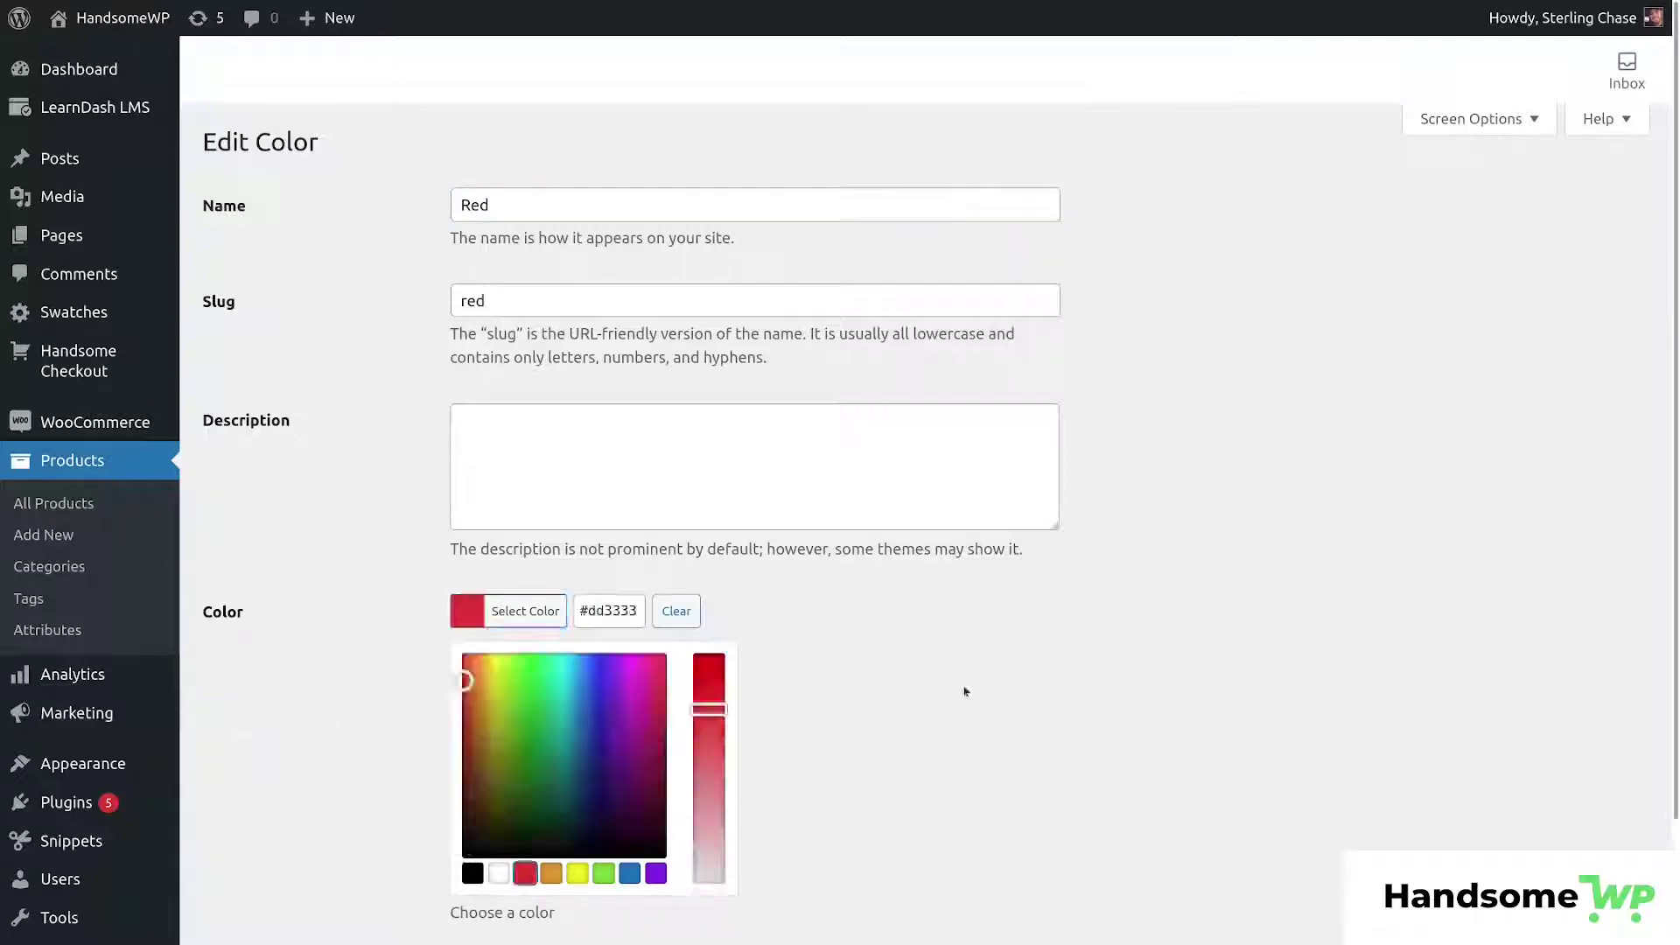
pyautogui.click(968, 690)
pyautogui.click(238, 718)
# Give the Yellow term a yellow swatch colour and save it.
pyautogui.click(1226, 14)
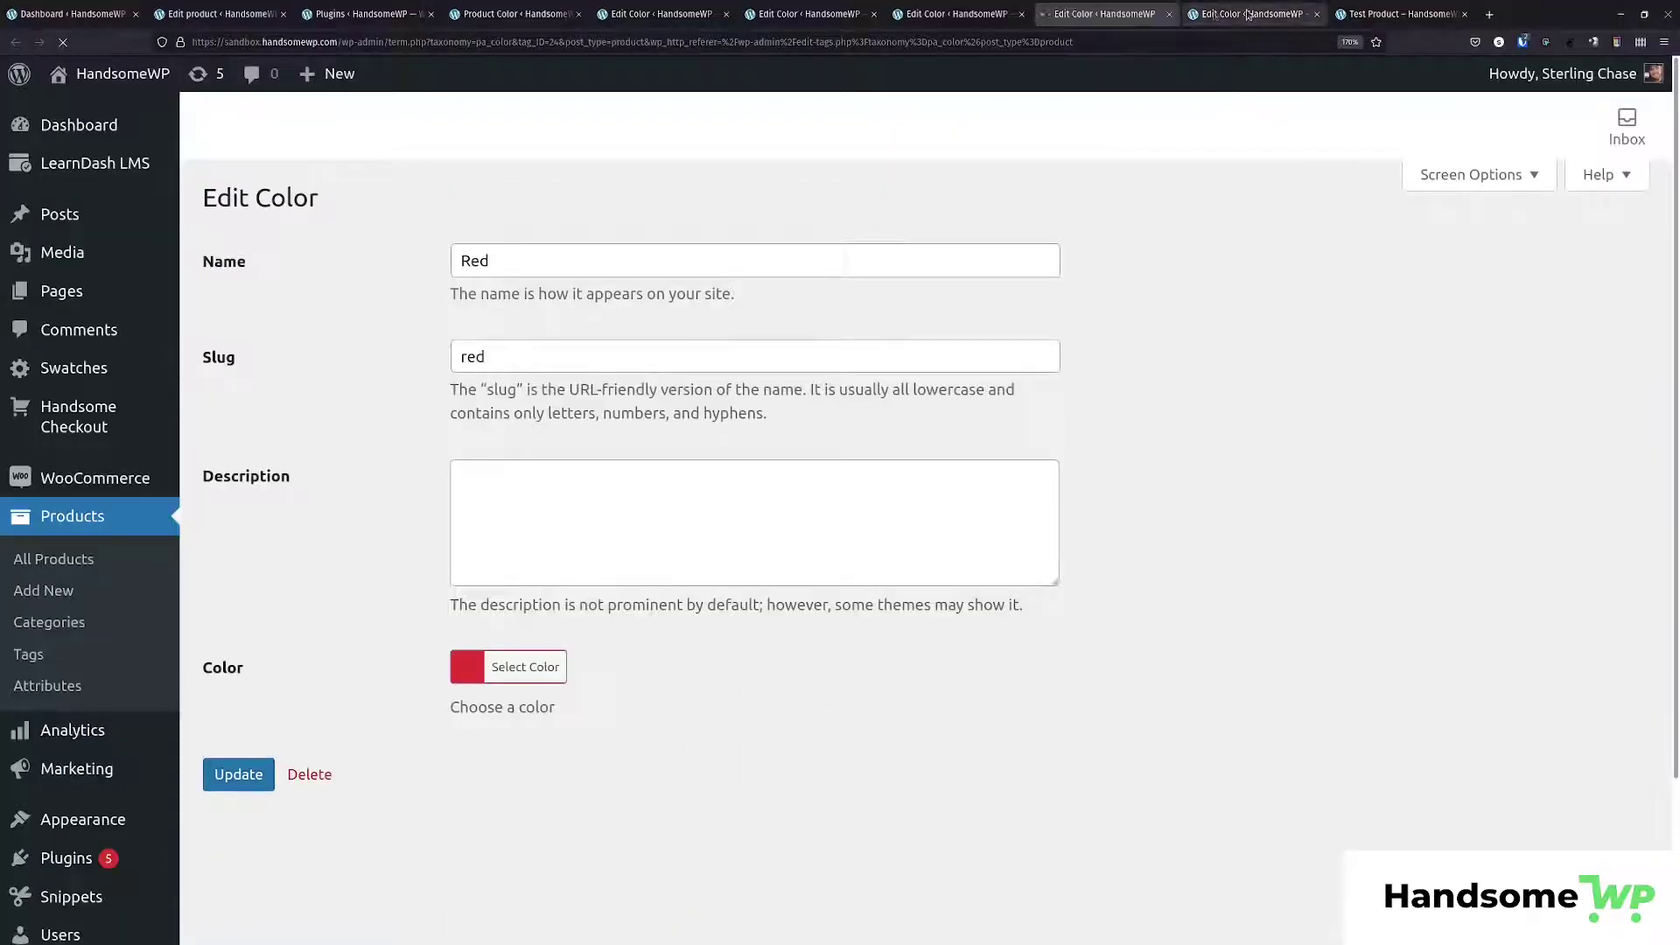
pyautogui.click(473, 612)
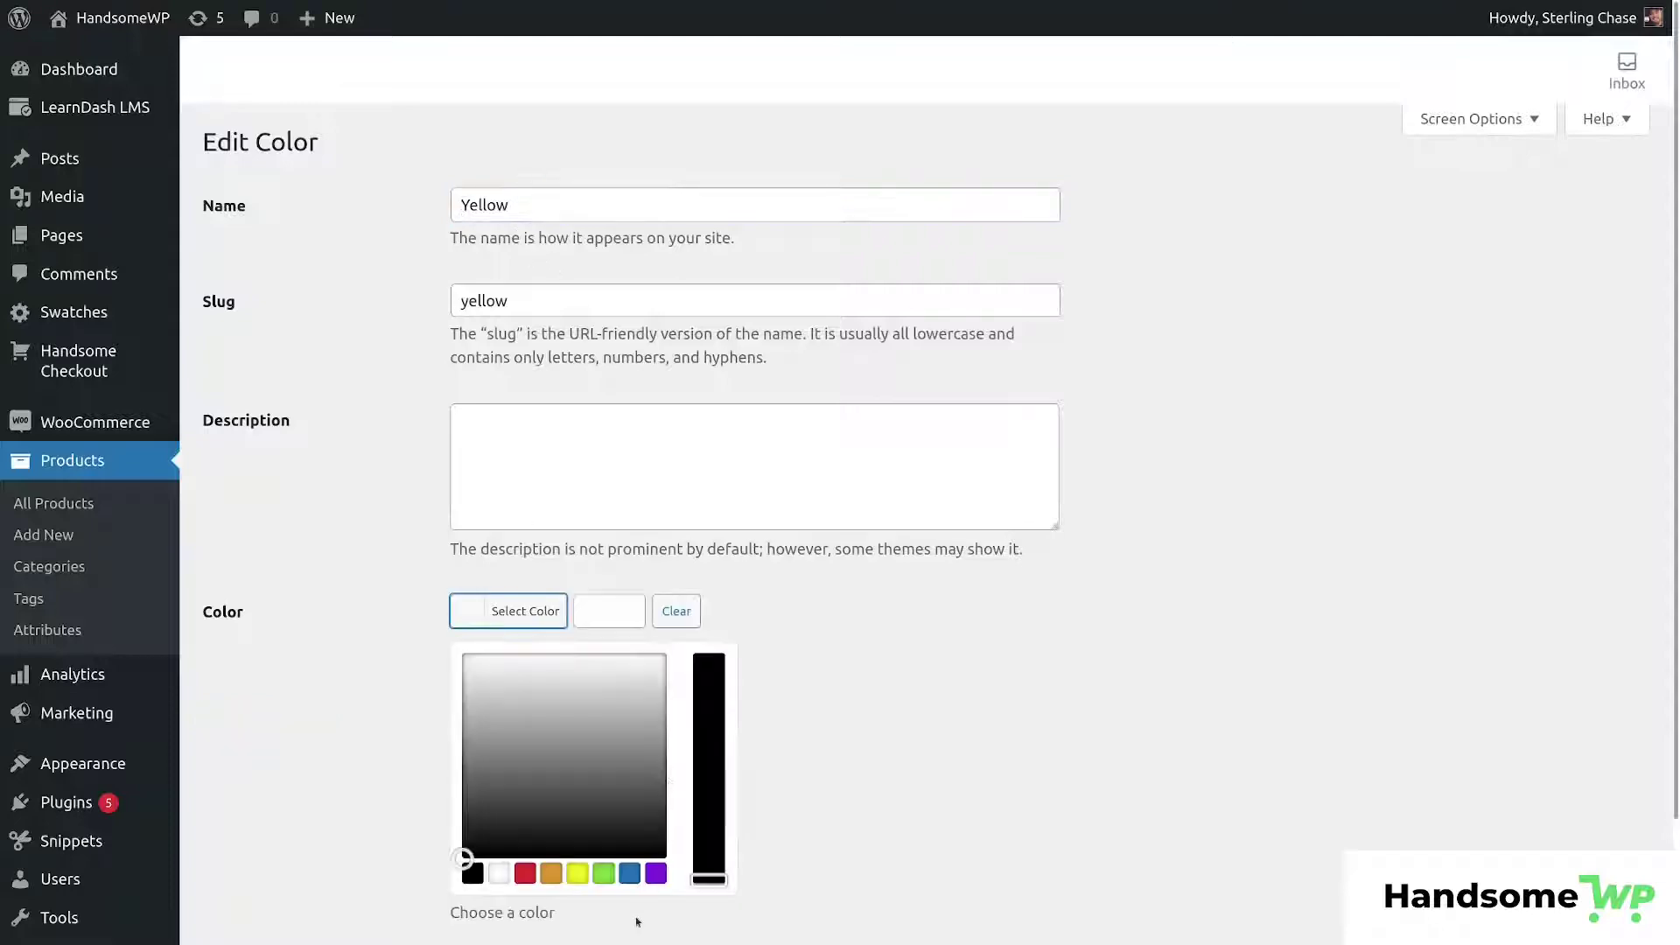
pyautogui.click(578, 874)
pyautogui.click(936, 683)
pyautogui.click(238, 718)
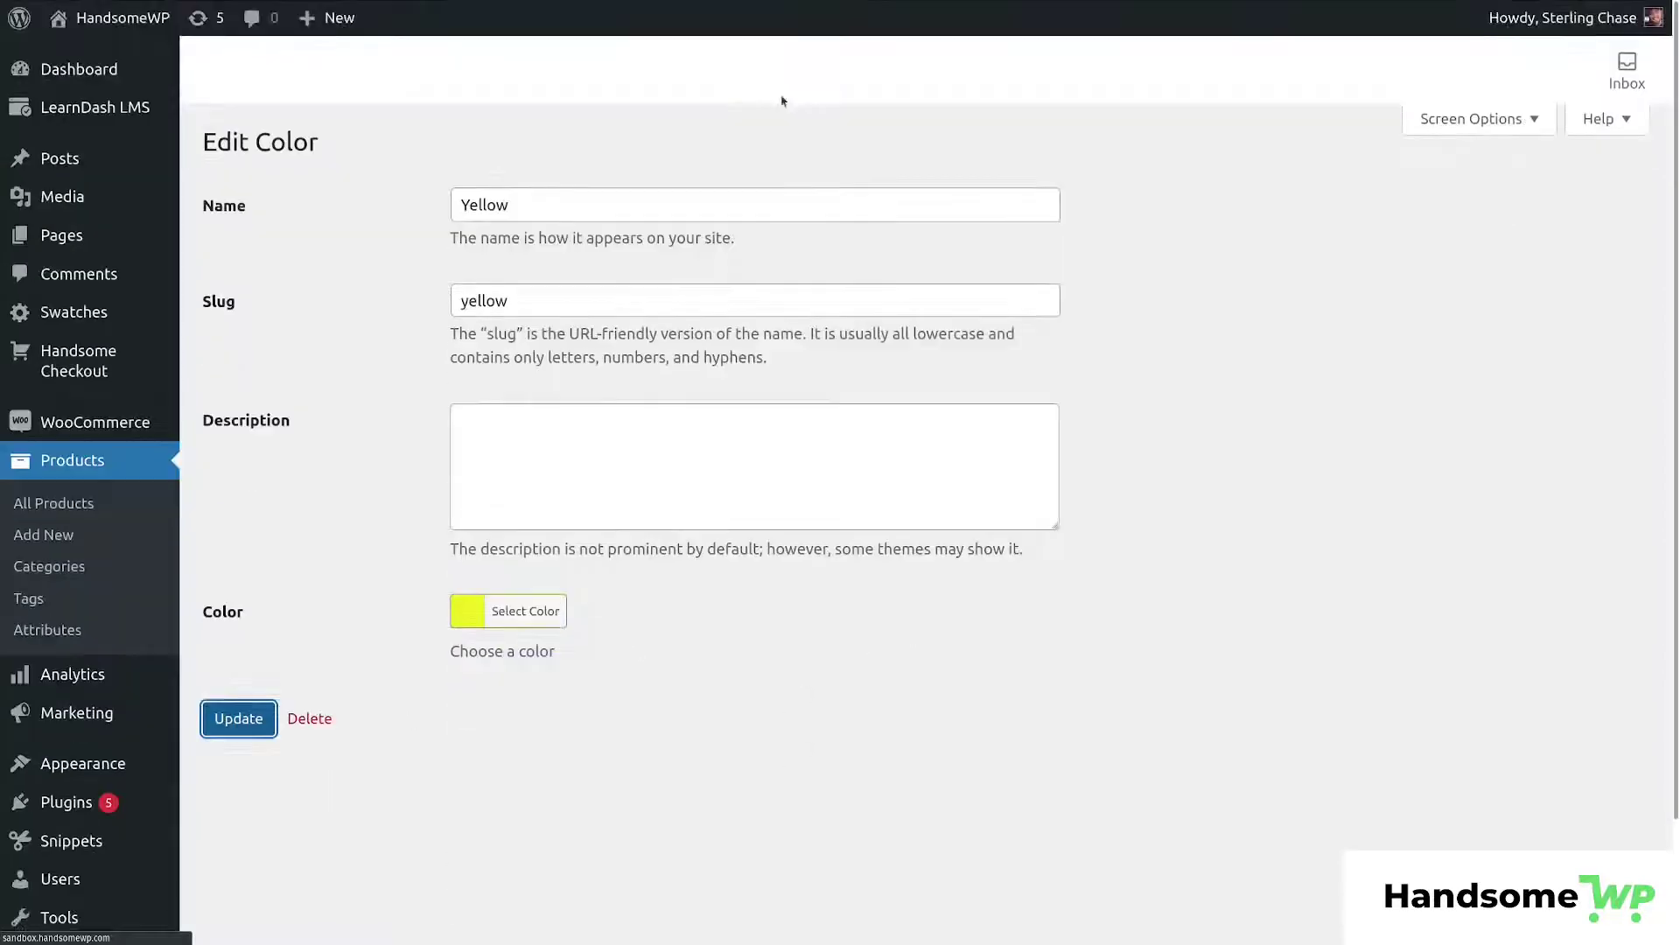
# Close the finished Blue, Green and Red Edit Color tabs.
pyautogui.click(705, 16)
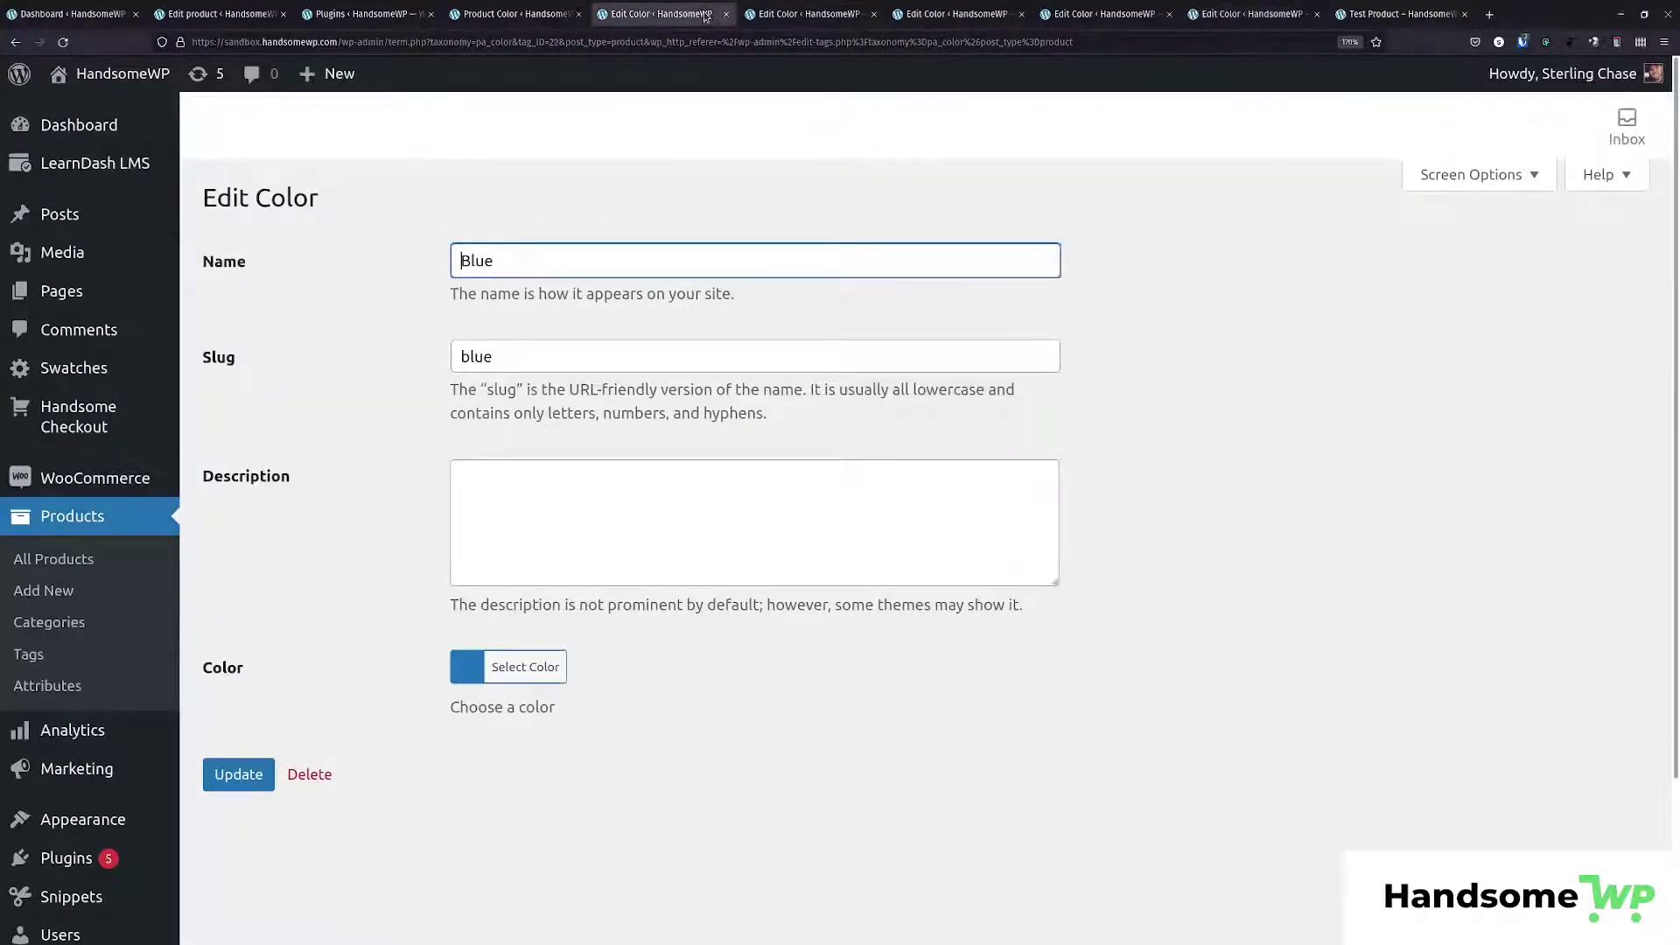
pyautogui.click(727, 14)
pyautogui.click(727, 14)
pyautogui.click(727, 14)
# Close Yellow's edit tab and bring up the Size attribute's terms from the attributes list.
pyautogui.click(728, 14)
pyautogui.click(512, 15)
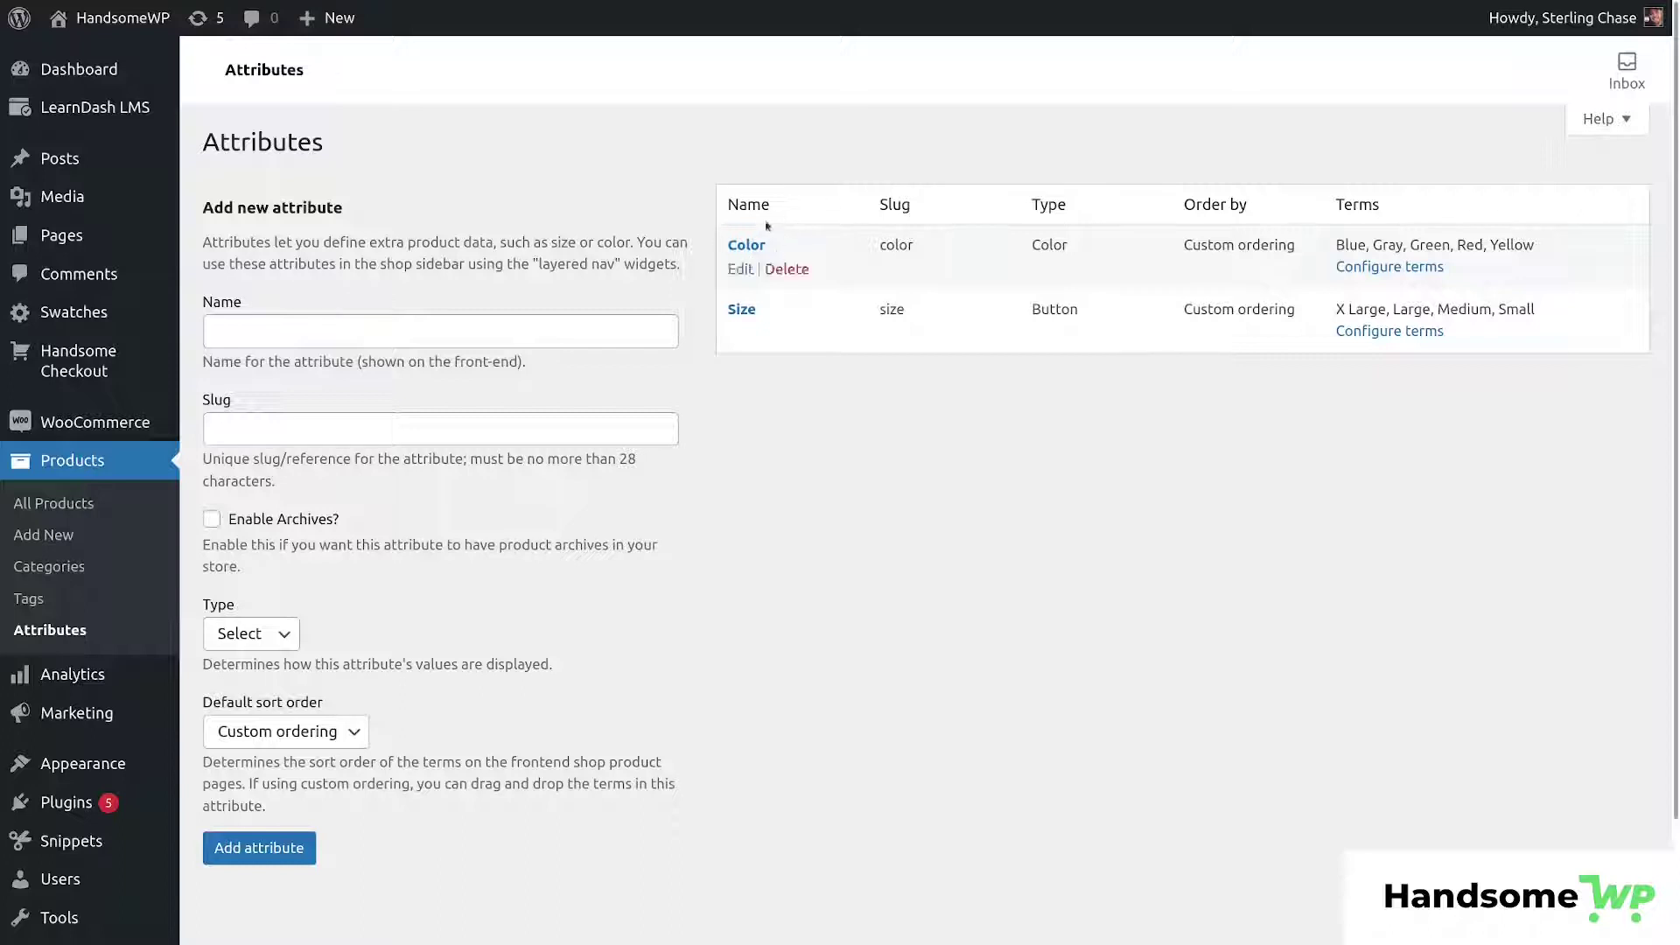
pyautogui.doubleClick(1041, 246)
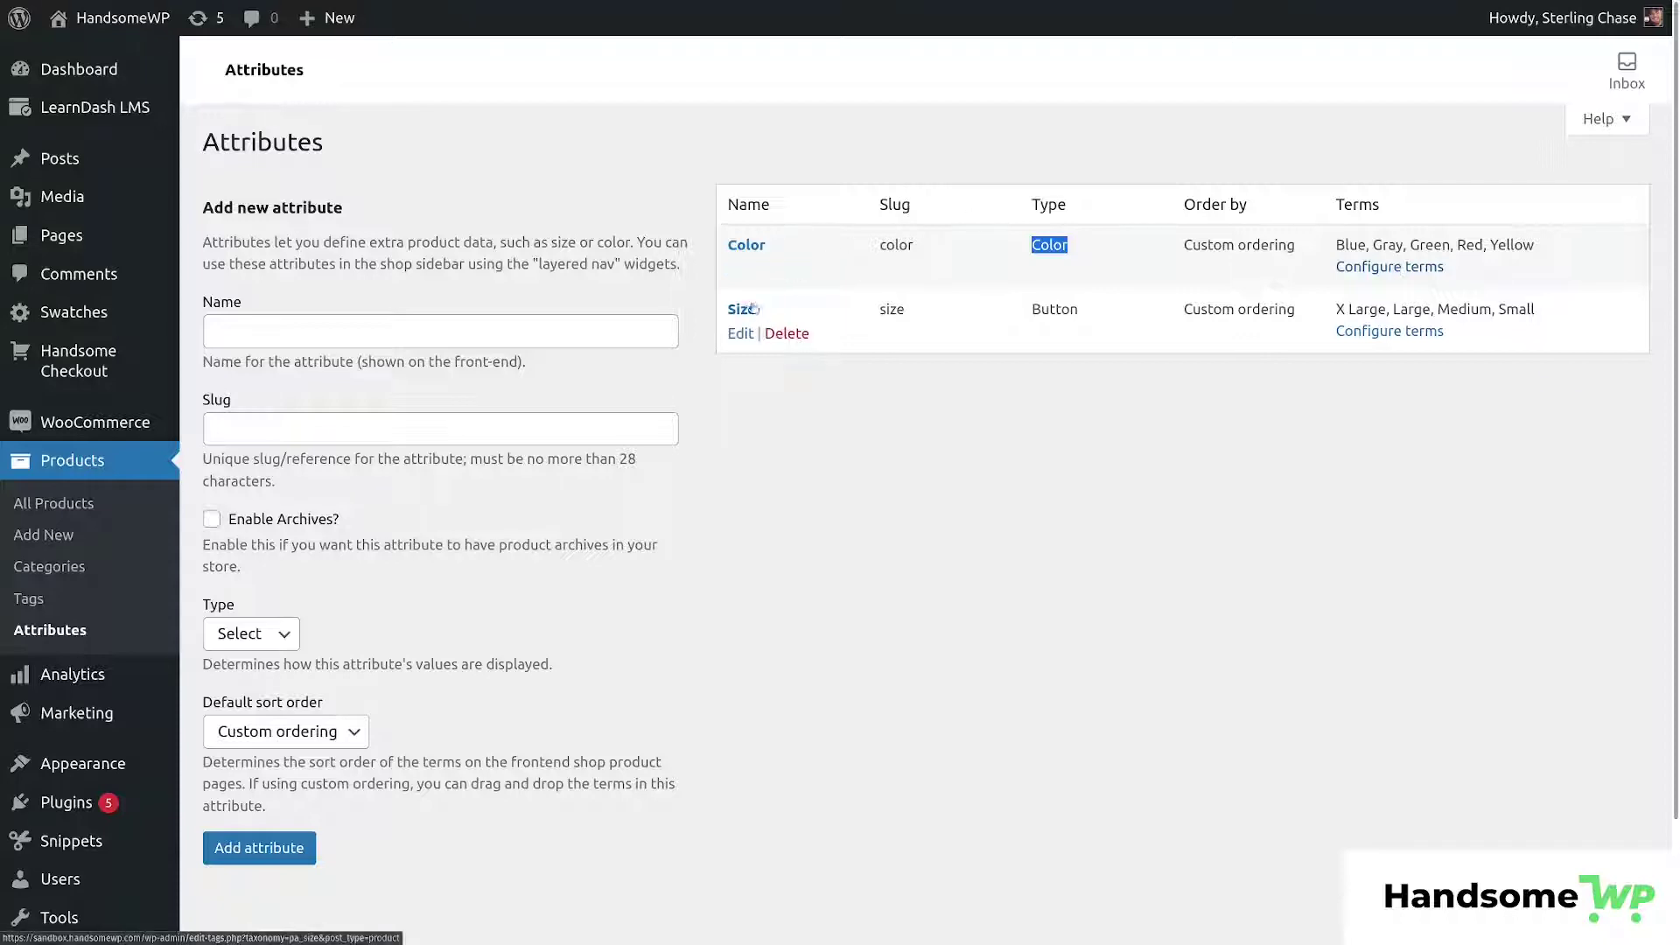
pyautogui.click(1402, 336)
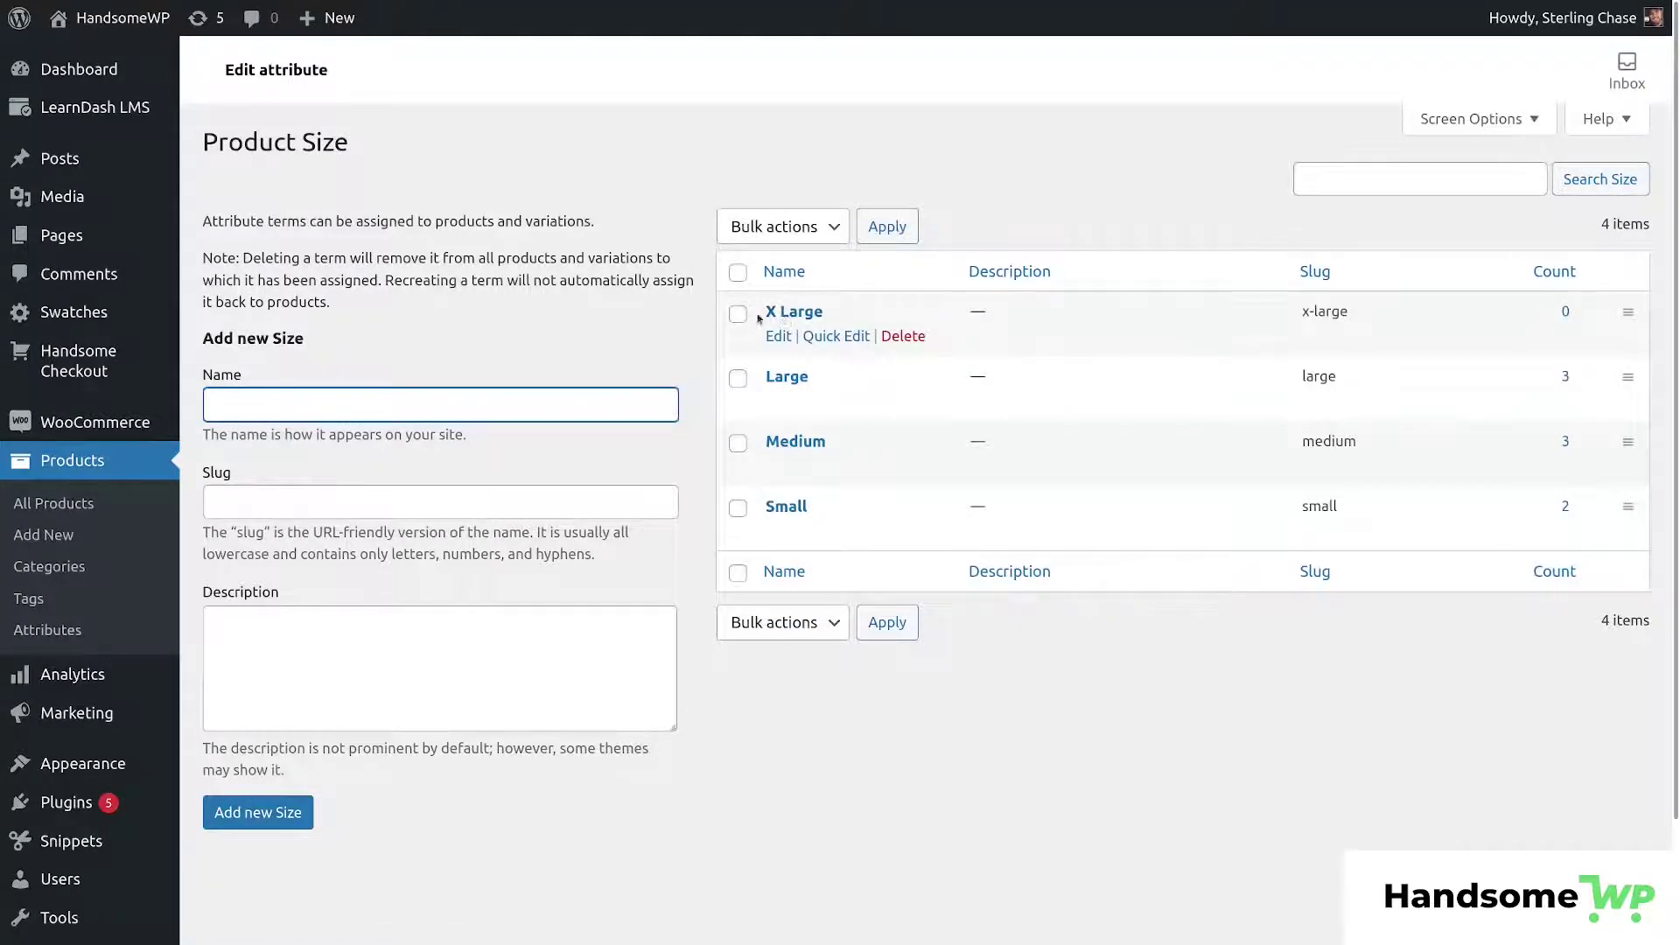
# Quick-edit X Large to XL and Large to L.
pyautogui.click(835, 336)
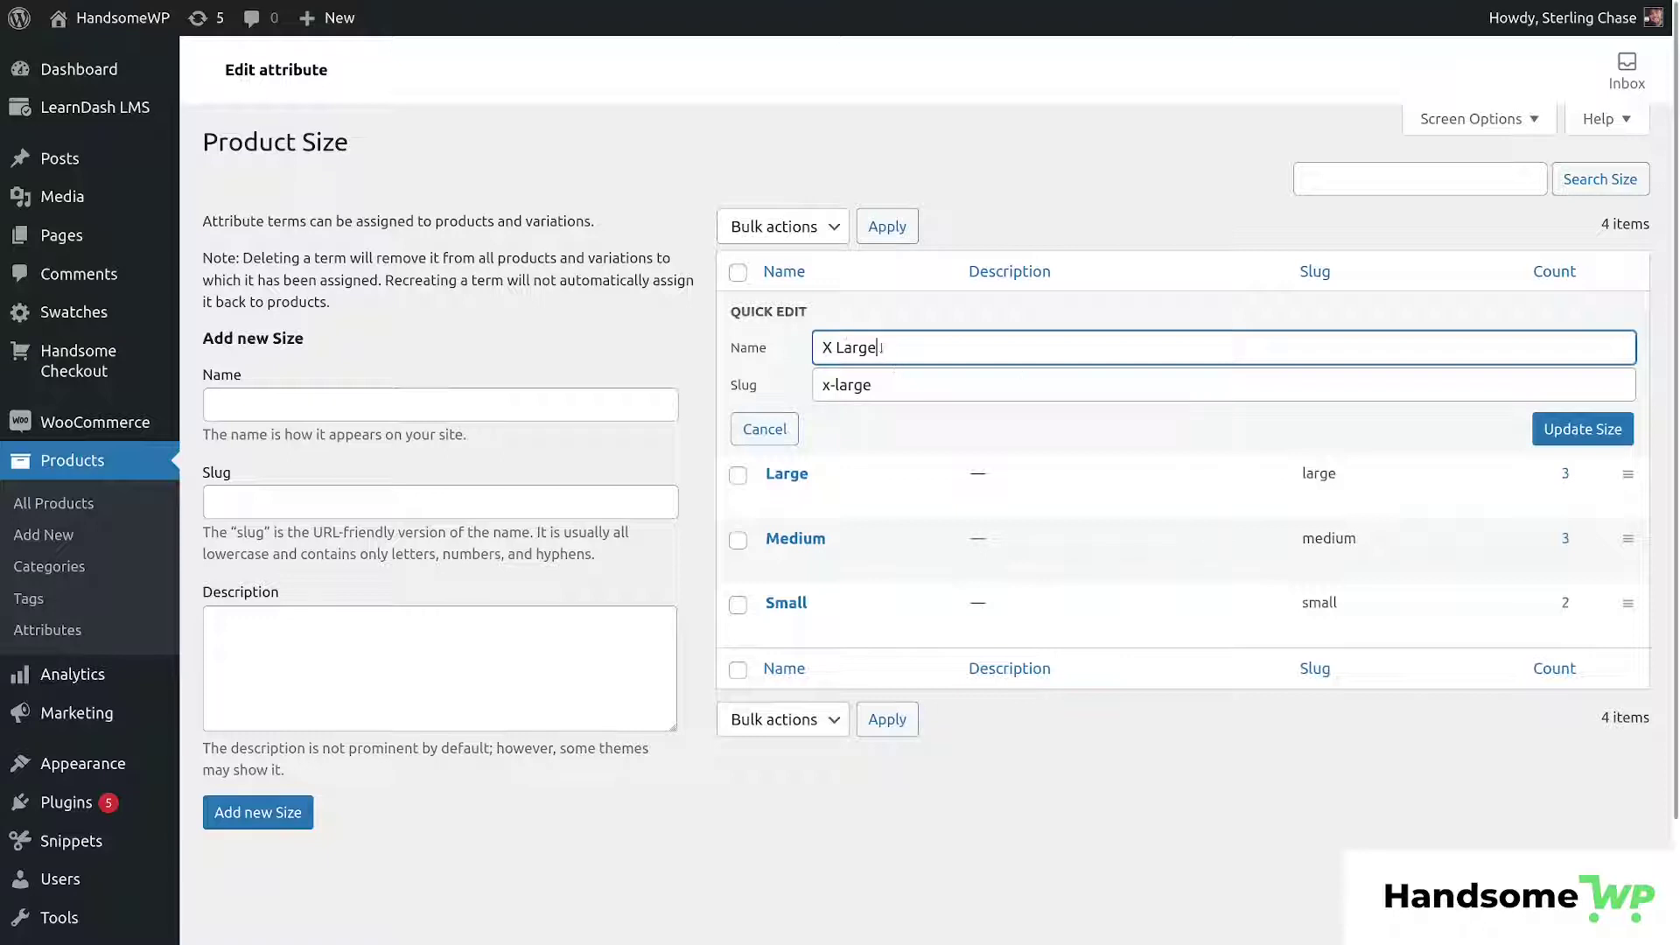
pyautogui.moveTo(841, 347); pyautogui.dragTo(799, 347)
pyautogui.write('XL')
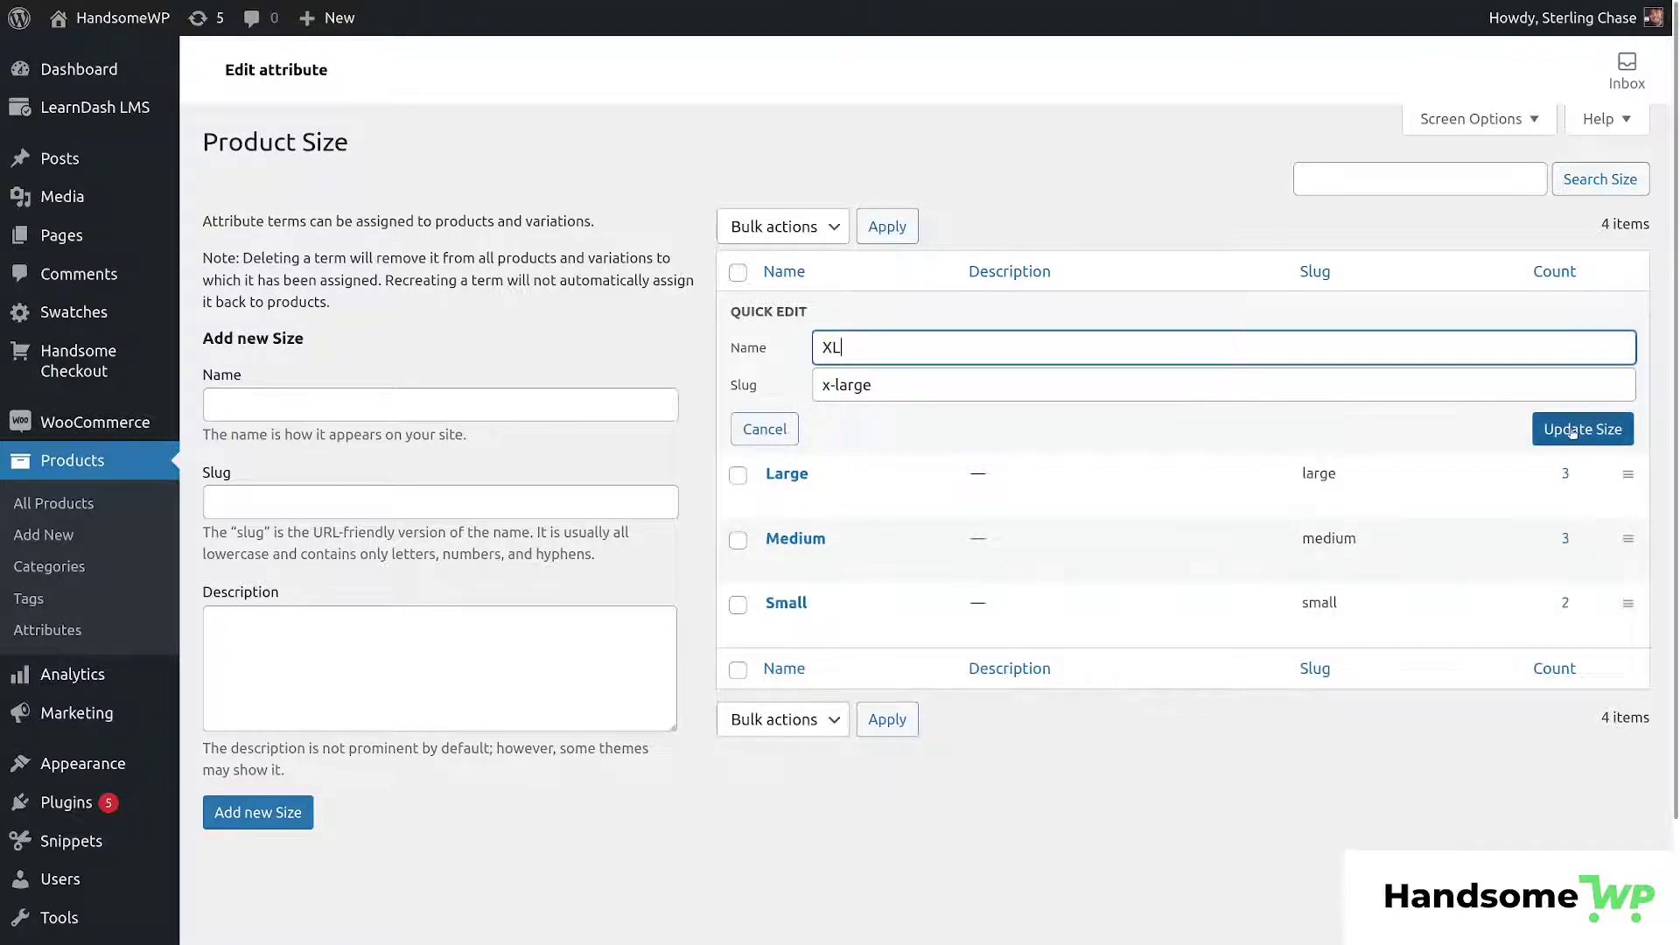
pyautogui.click(1573, 431)
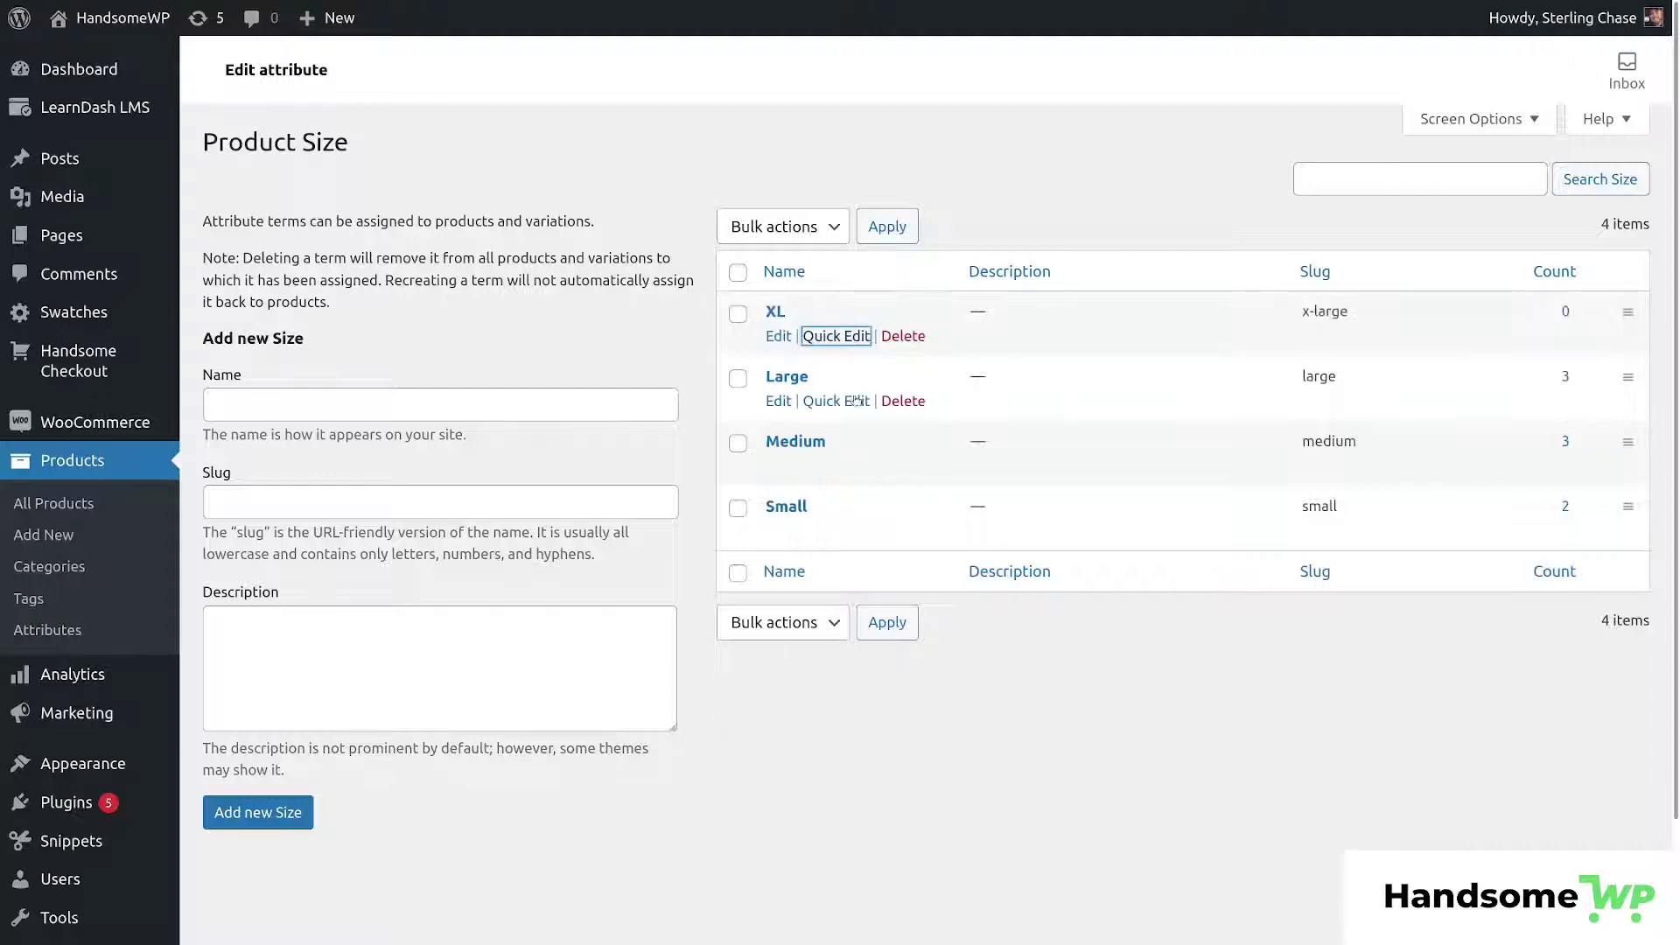
pyautogui.click(835, 400)
pyautogui.doubleClick(1008, 424)
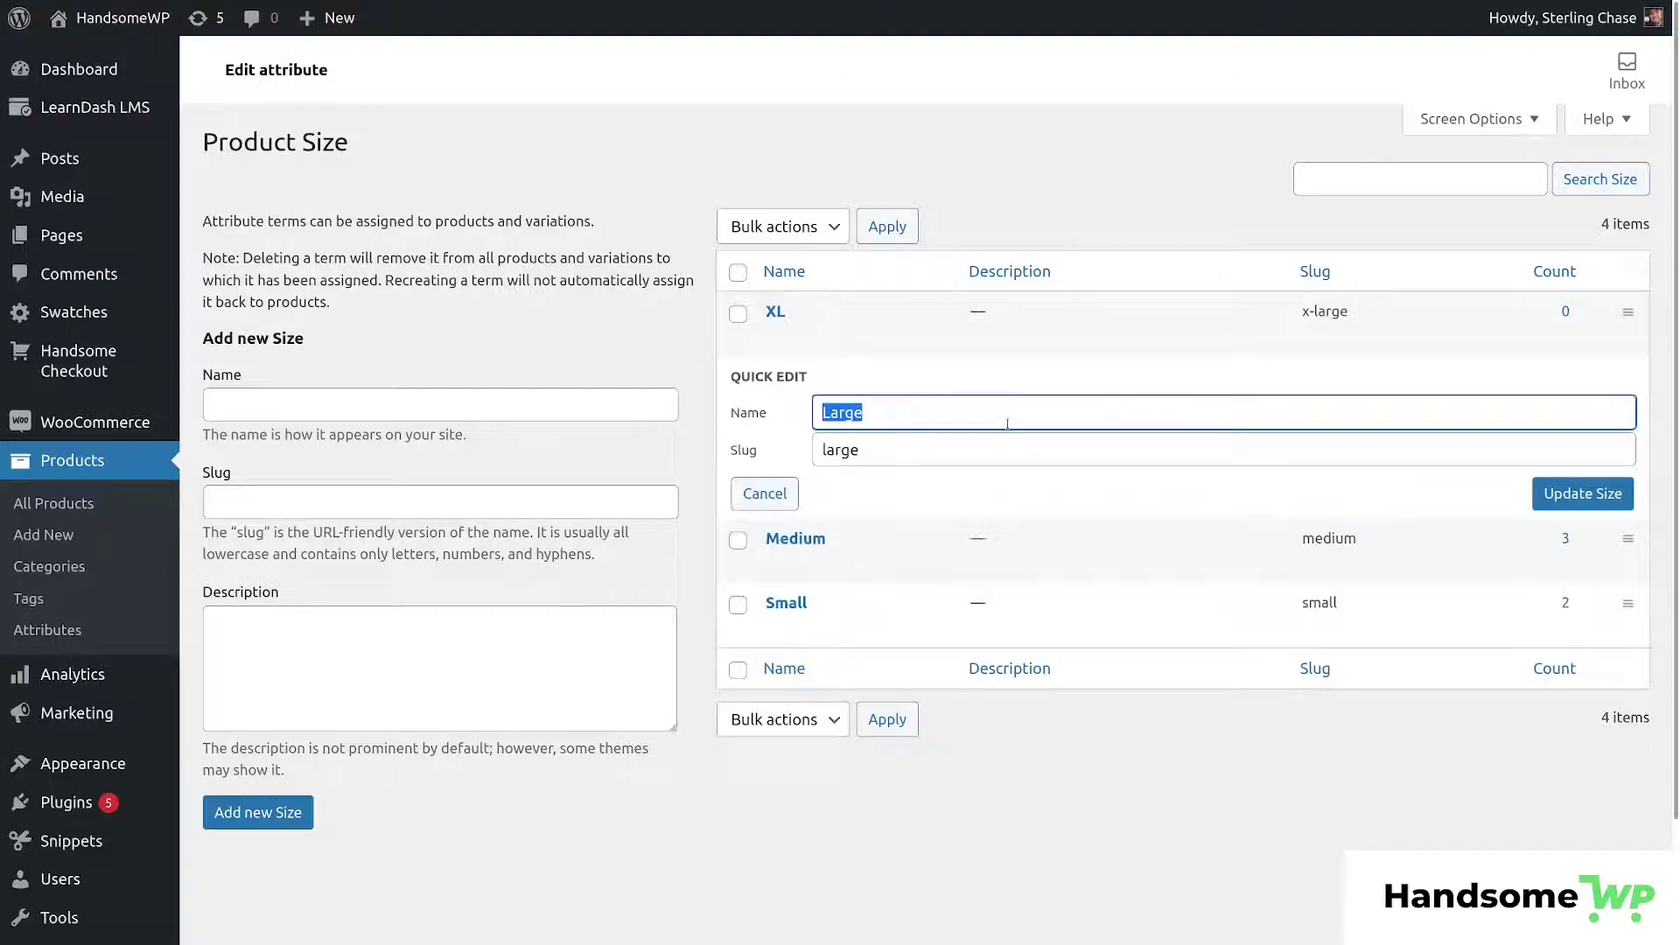
pyautogui.write('L')
pyautogui.click(1573, 494)
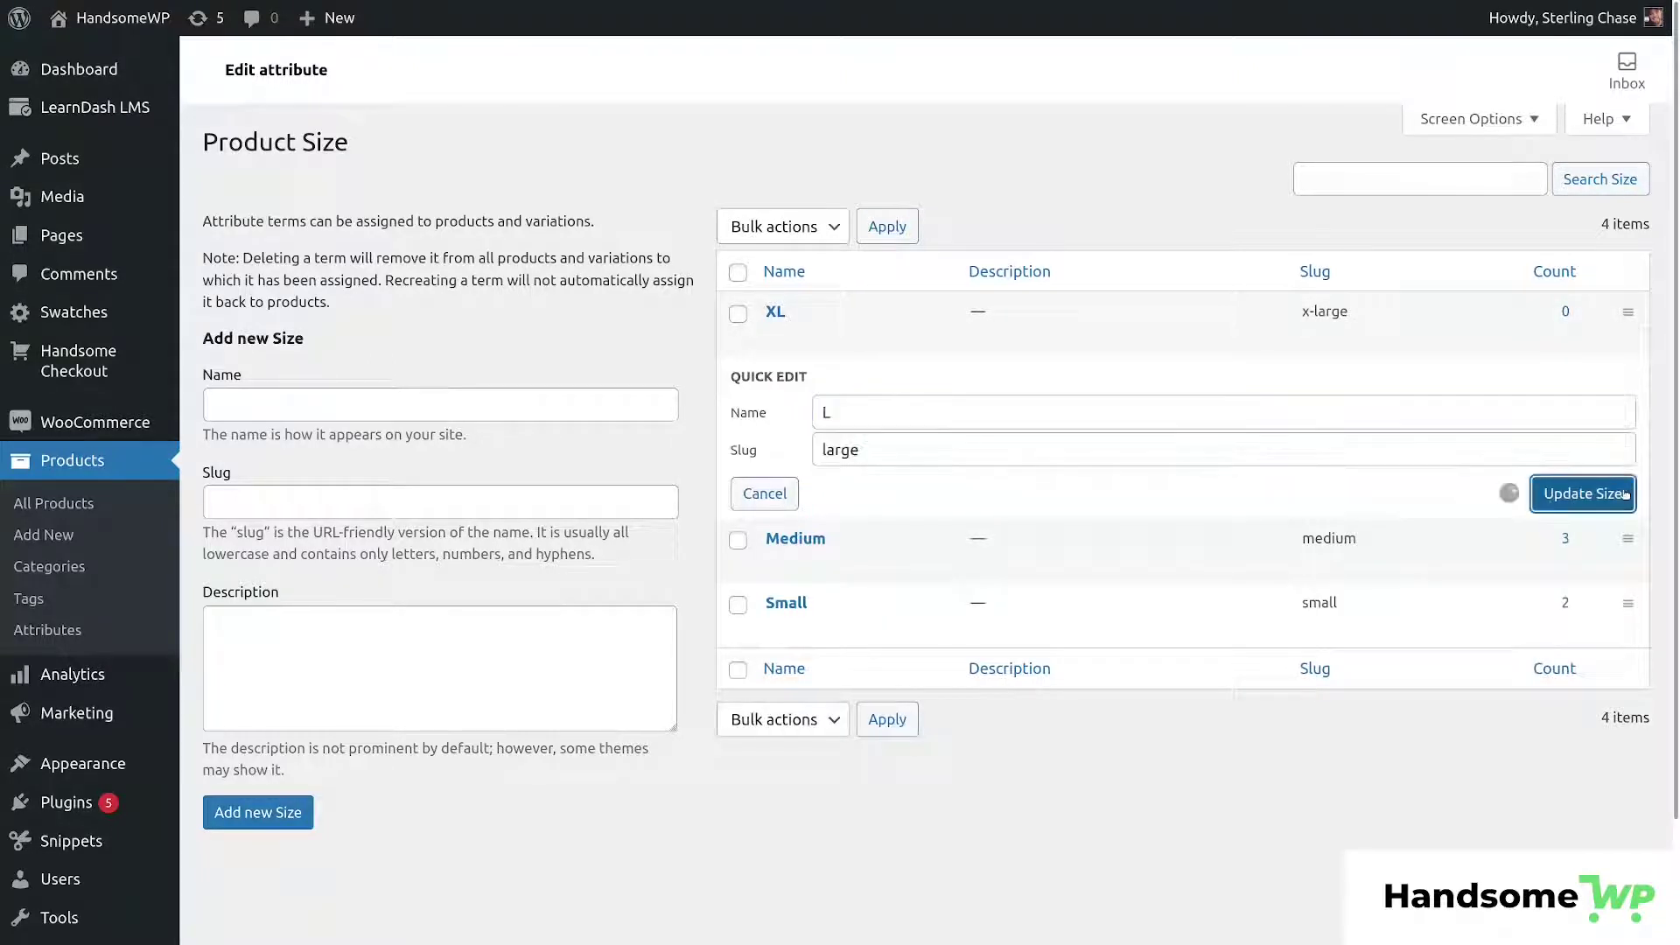
# Quick-edit Medium to M and Small to S.
pyautogui.click(860, 470)
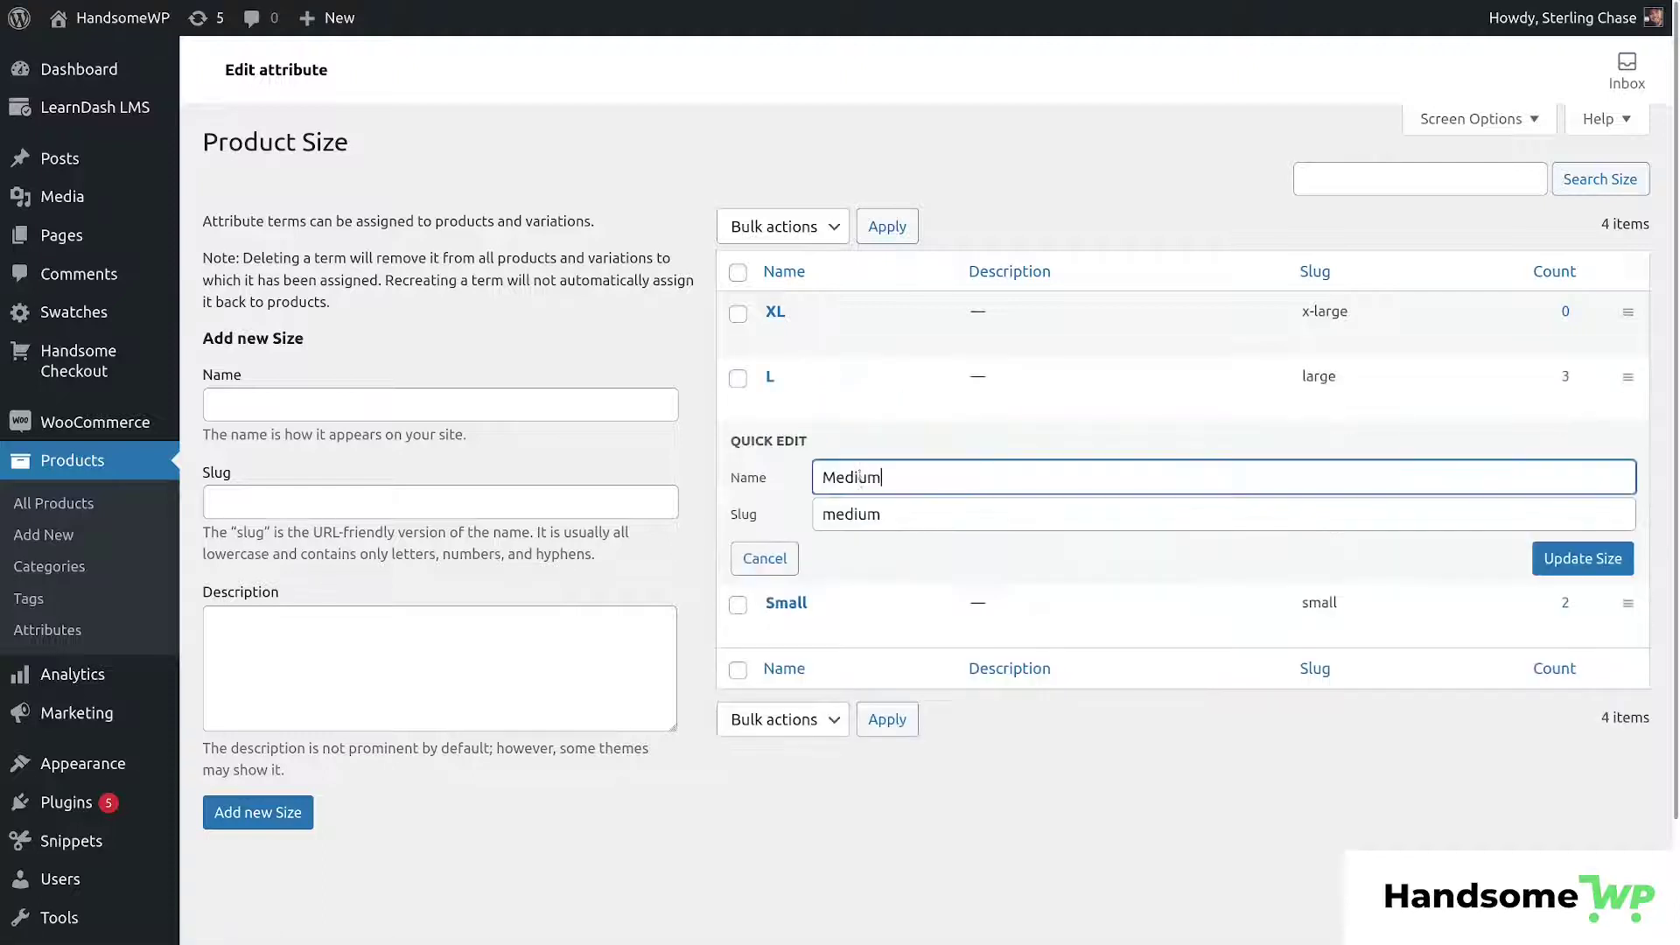
pyautogui.doubleClick(874, 480)
pyautogui.write('M')
pyautogui.click(1575, 559)
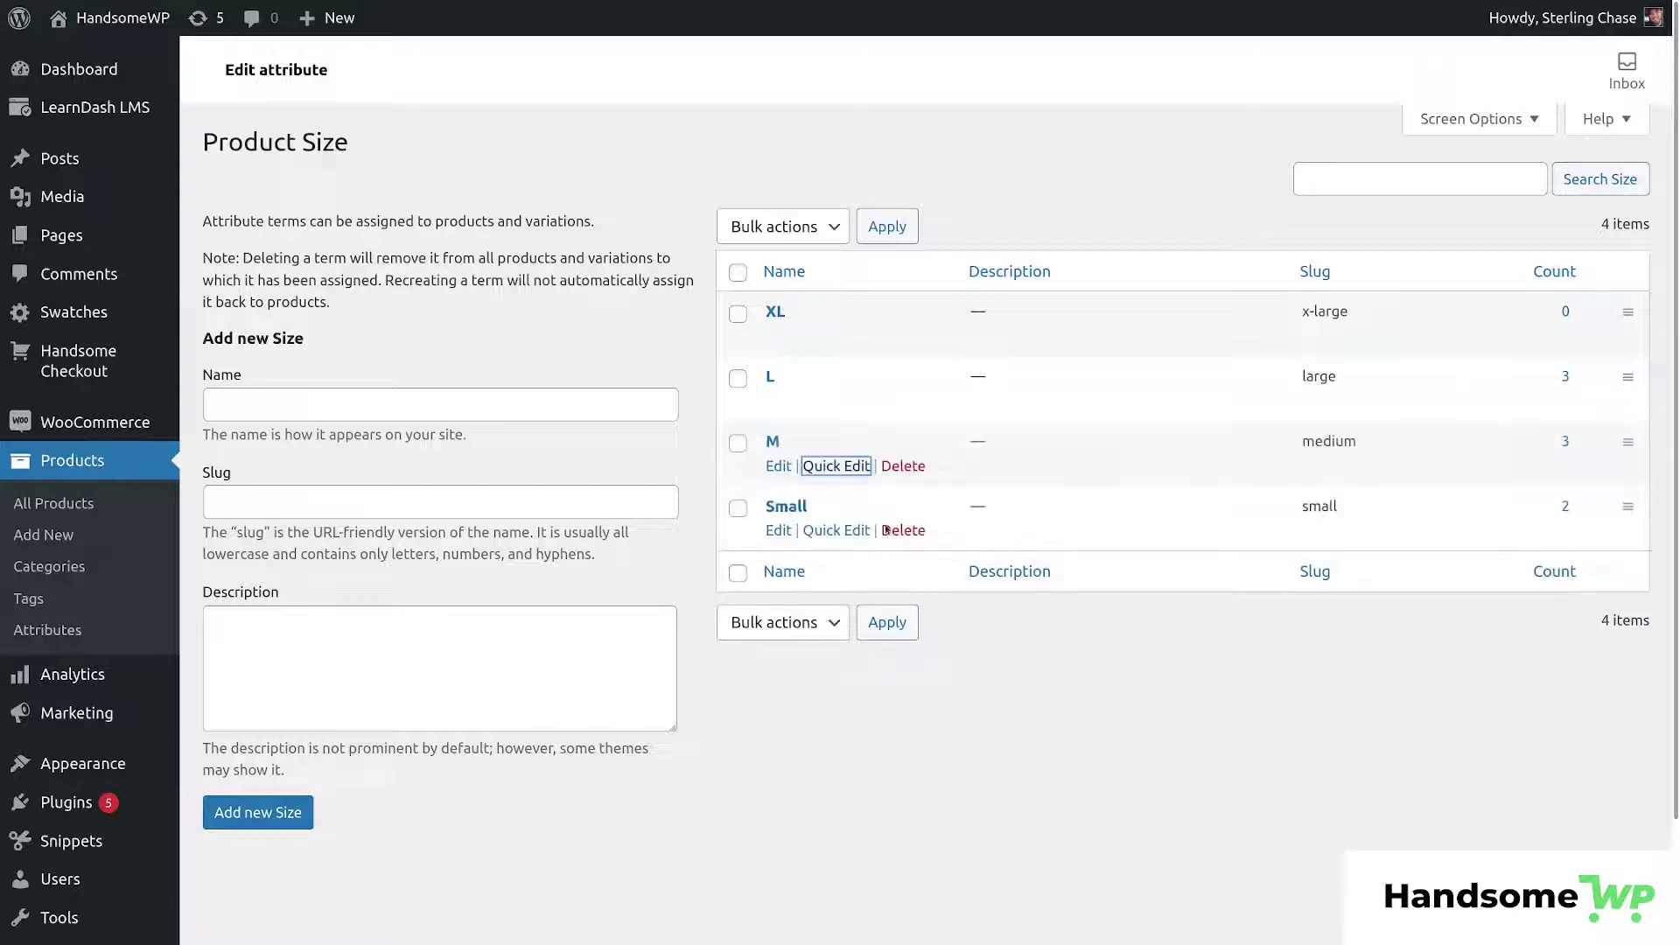
pyautogui.click(832, 465)
pyautogui.doubleClick(881, 539)
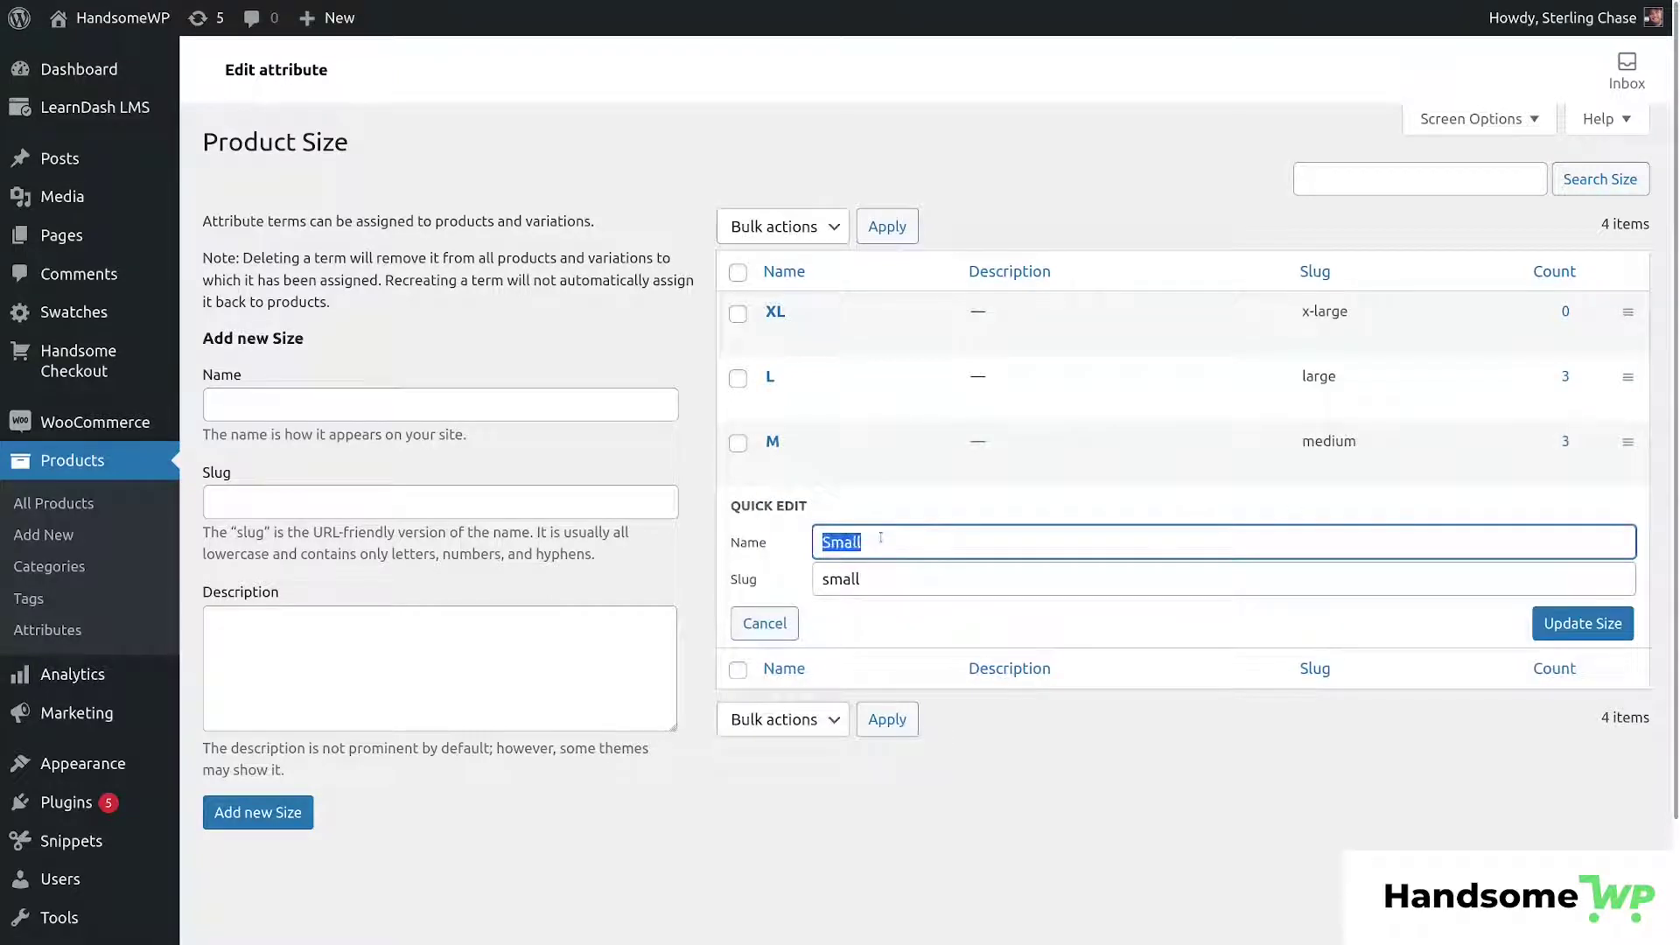
pyautogui.write('S')
pyautogui.click(1600, 622)
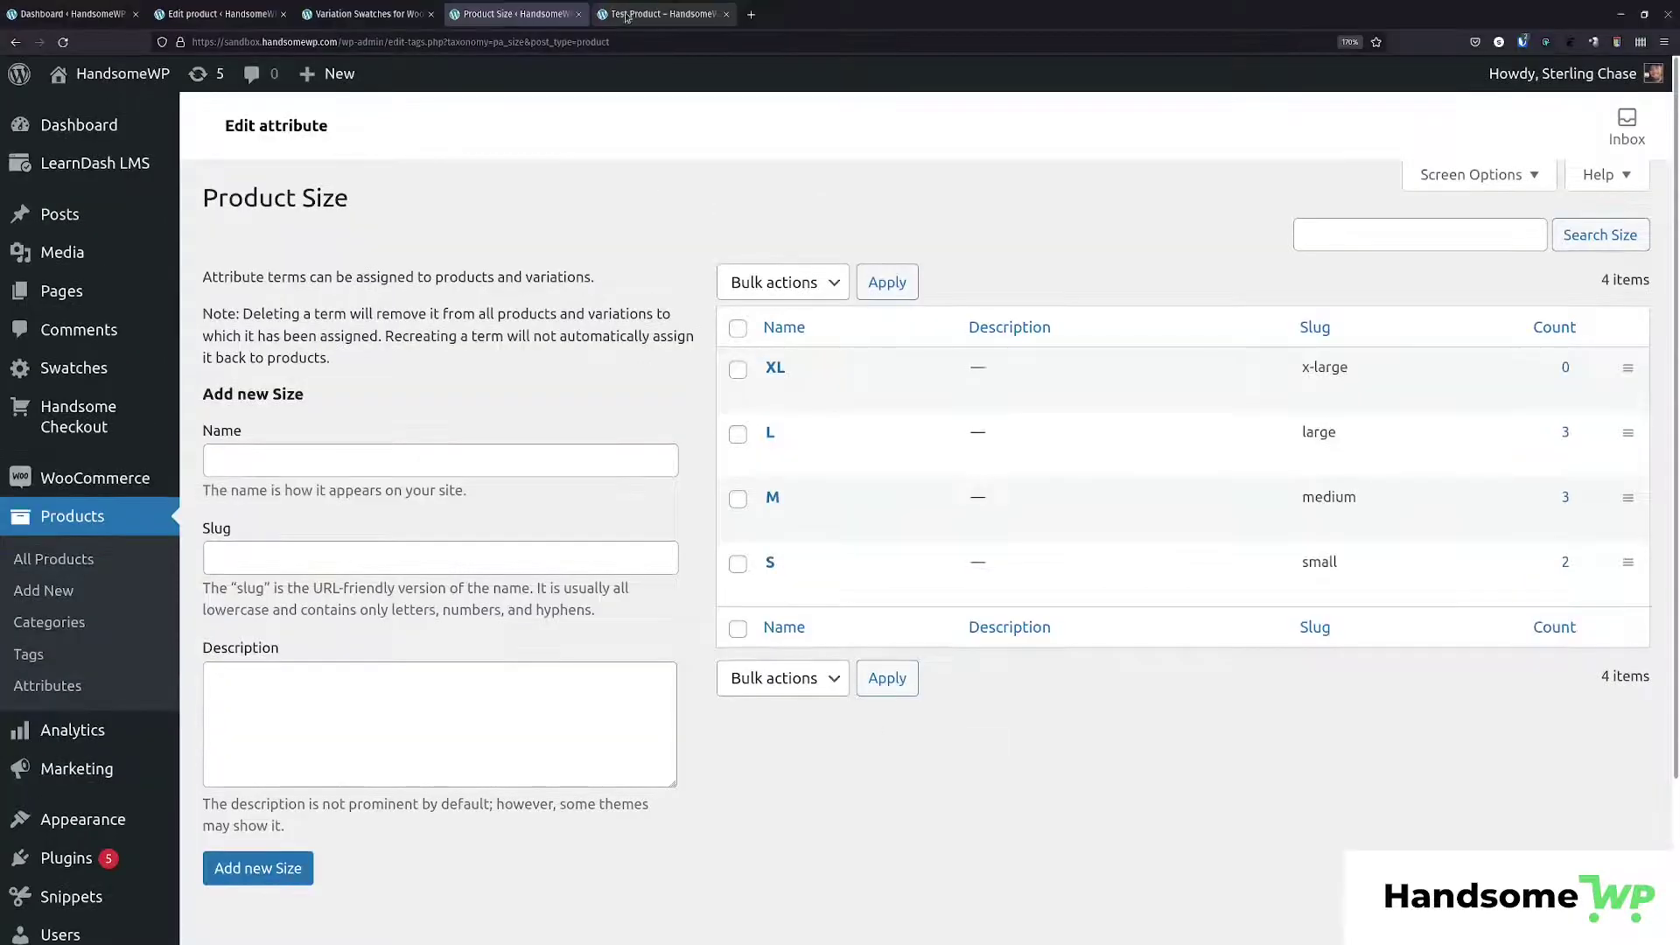
pyautogui.click(641, 16)
pyautogui.scroll(-3, 838, 368)
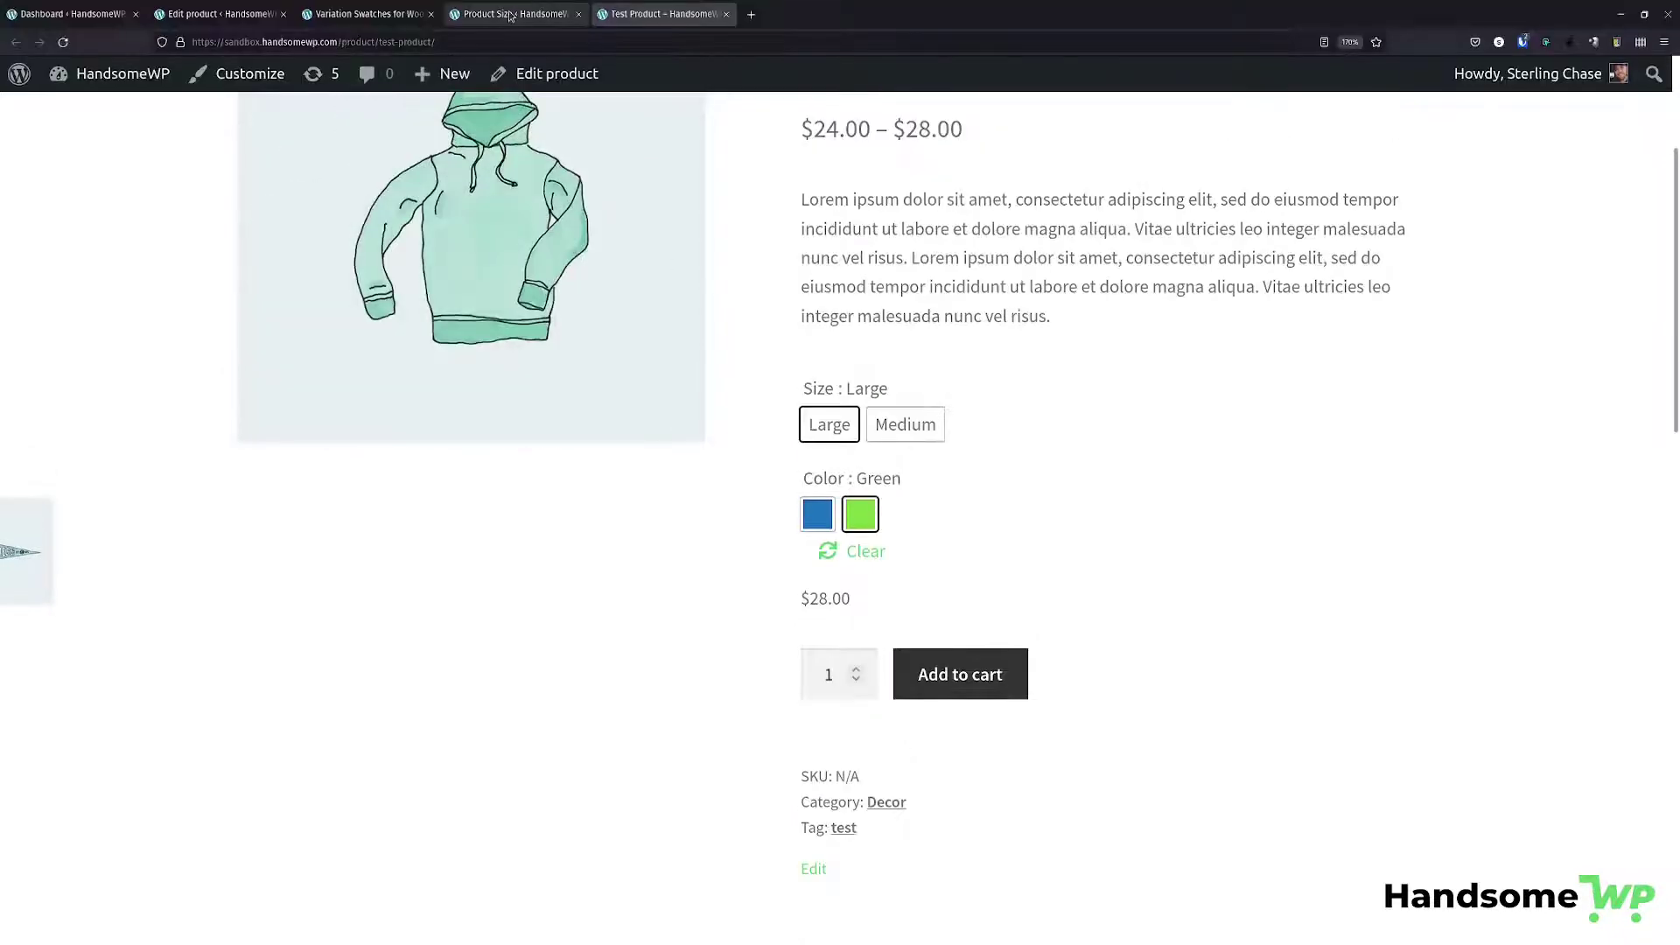
pyautogui.click(517, 14)
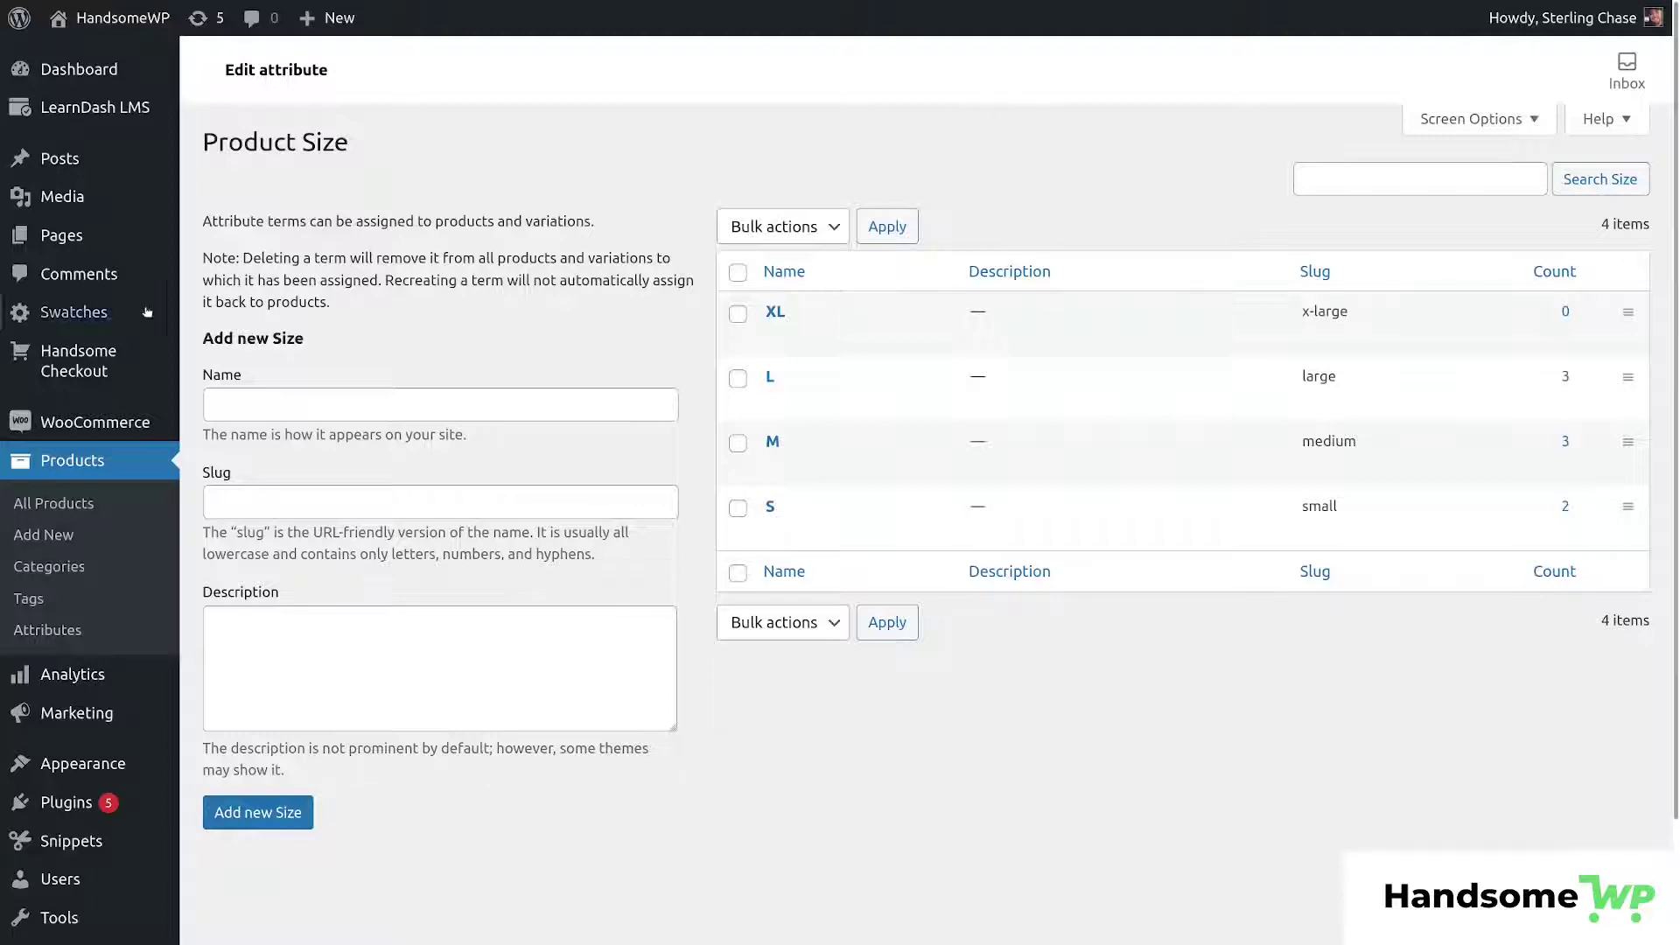
# Choose Rounded Shape as the swatch shape style and save the settings.
pyautogui.moveTo(975, 342)
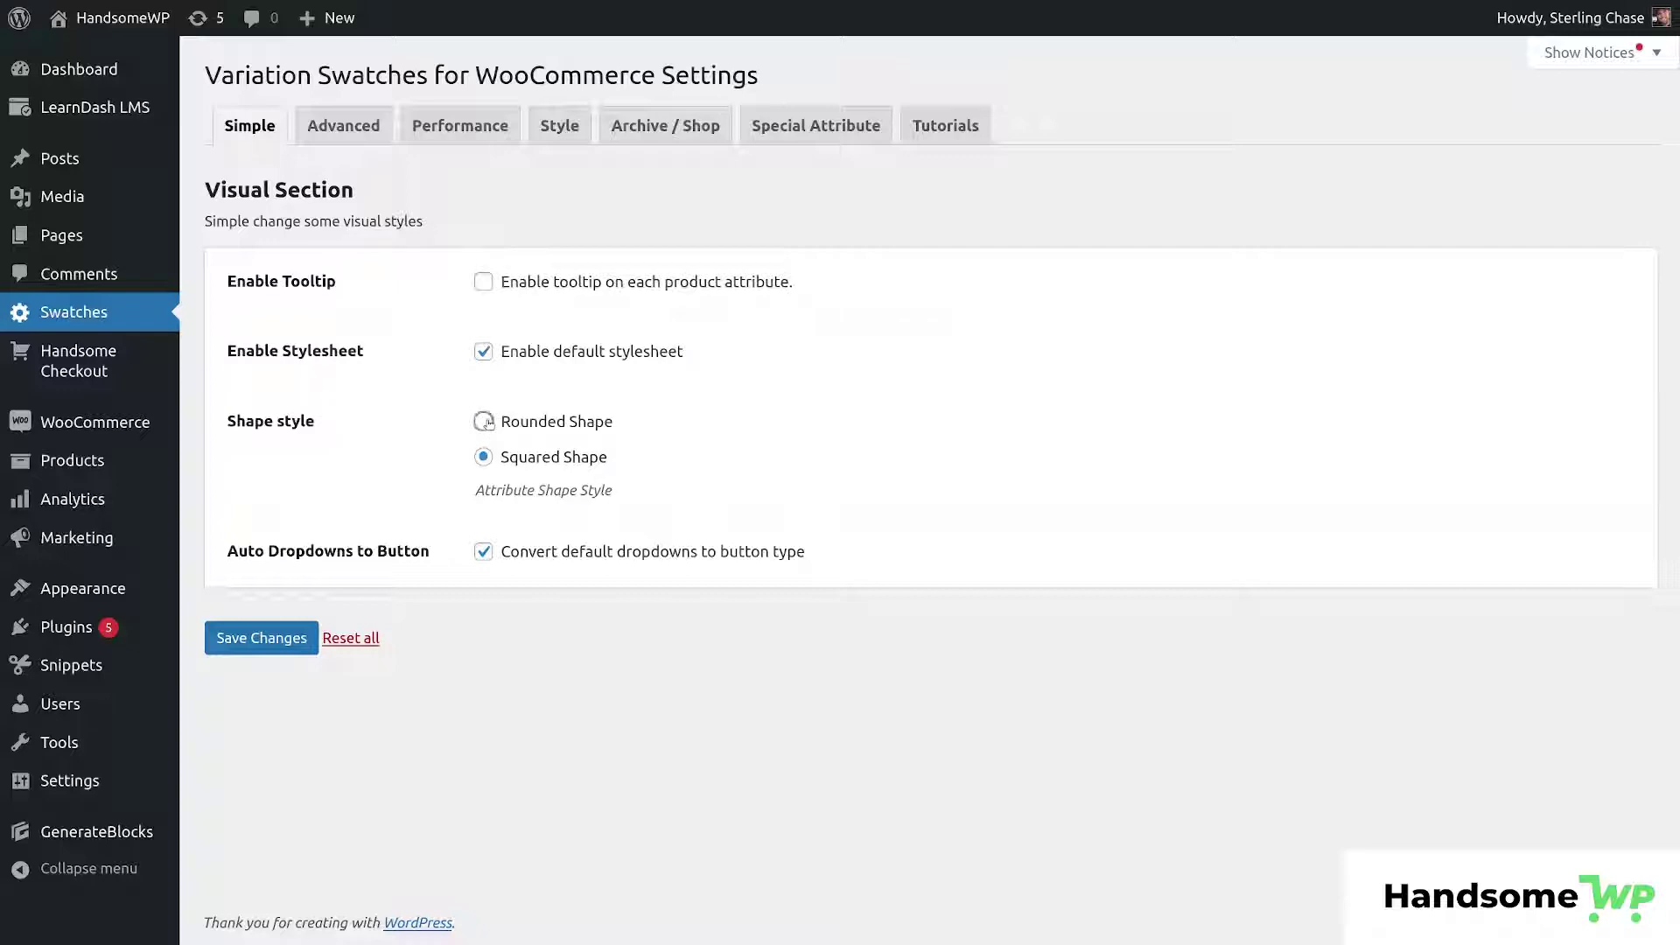
pyautogui.click(484, 422)
pyautogui.click(254, 638)
# Browse the Advanced, Performance and Tutorials swatch settings tabs, then return to Simple.
pyautogui.click(343, 125)
pyautogui.click(460, 125)
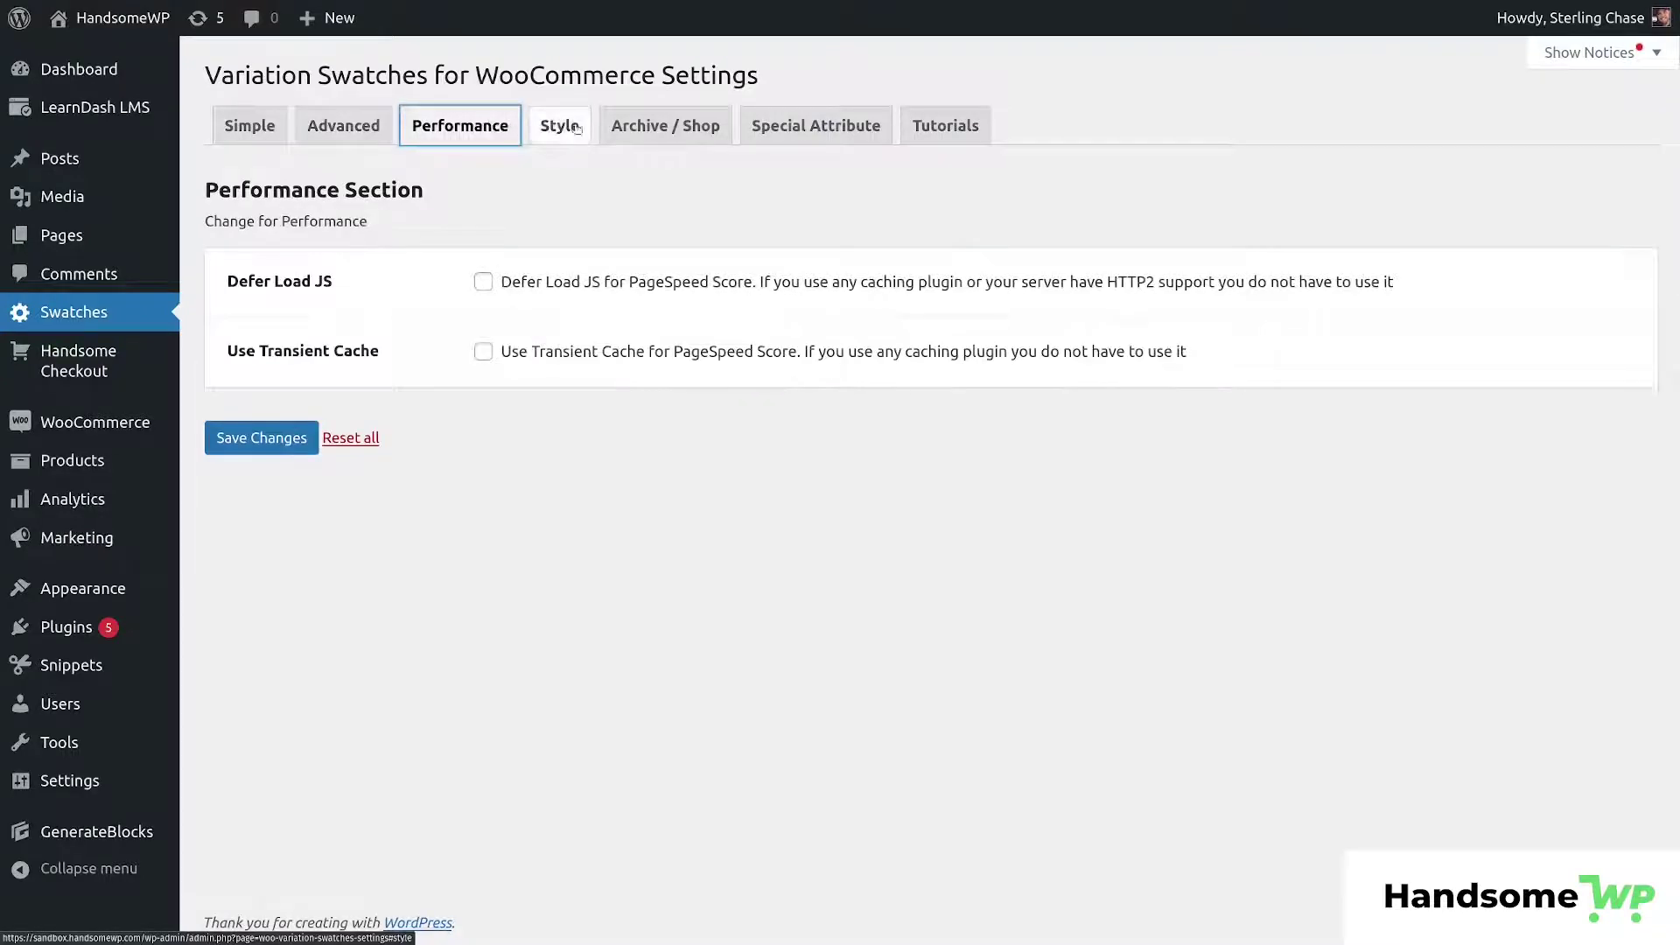
pyautogui.click(939, 126)
pyautogui.scroll(-20, 815, 329)
pyautogui.scroll(20, 817, 329)
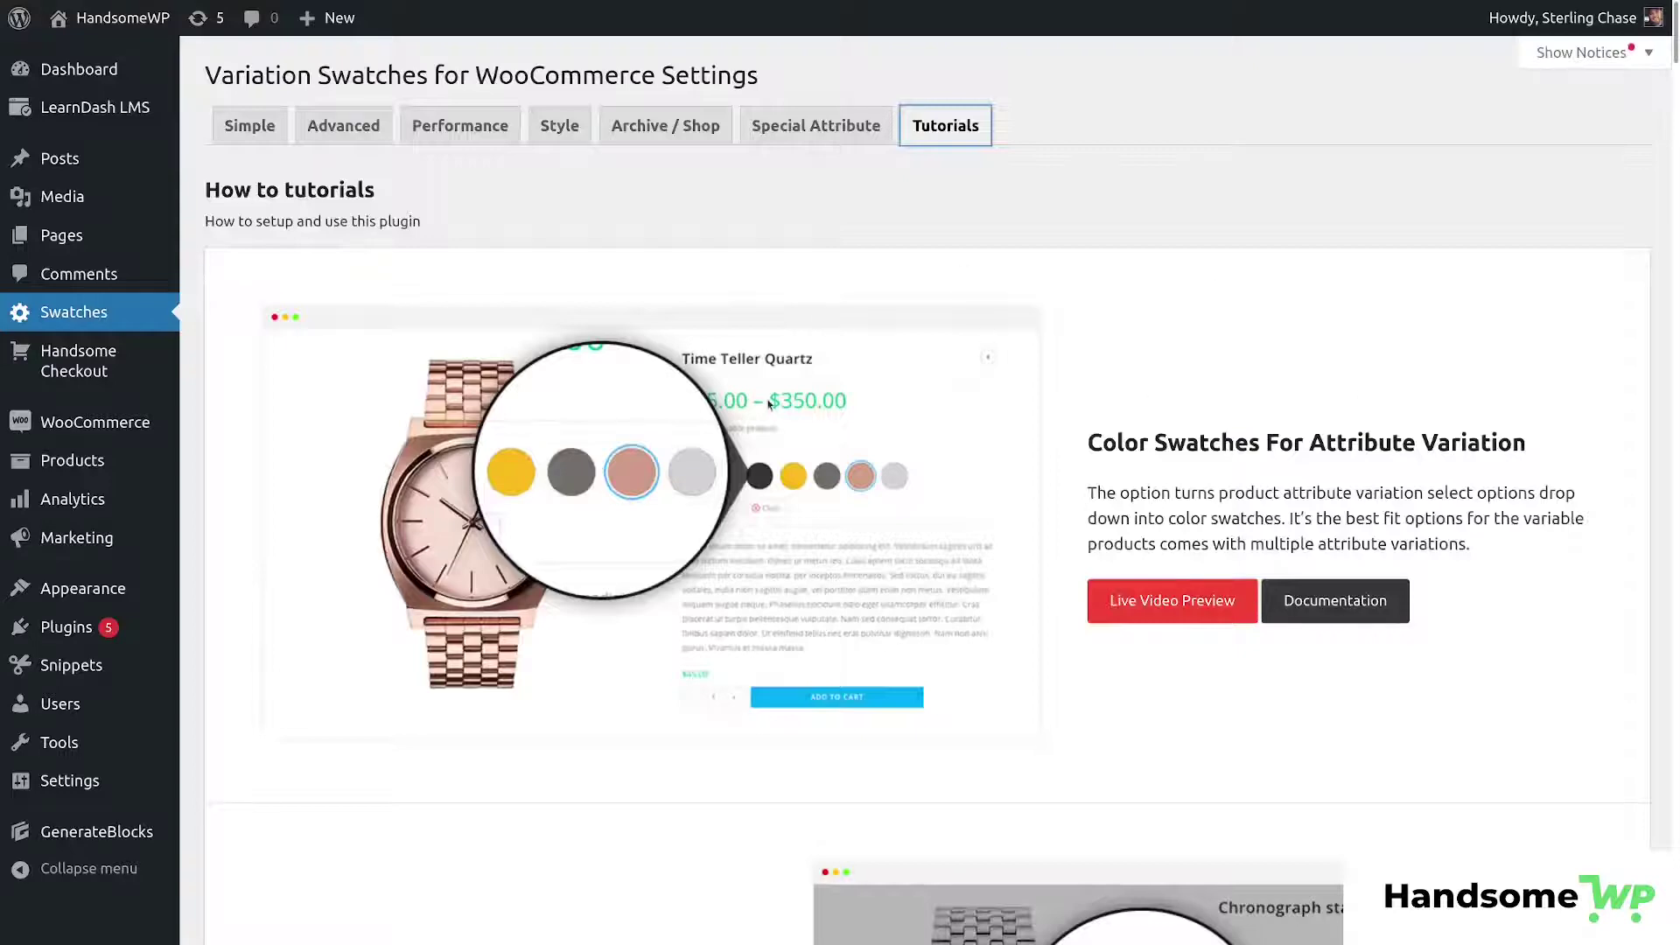
pyautogui.click(262, 127)
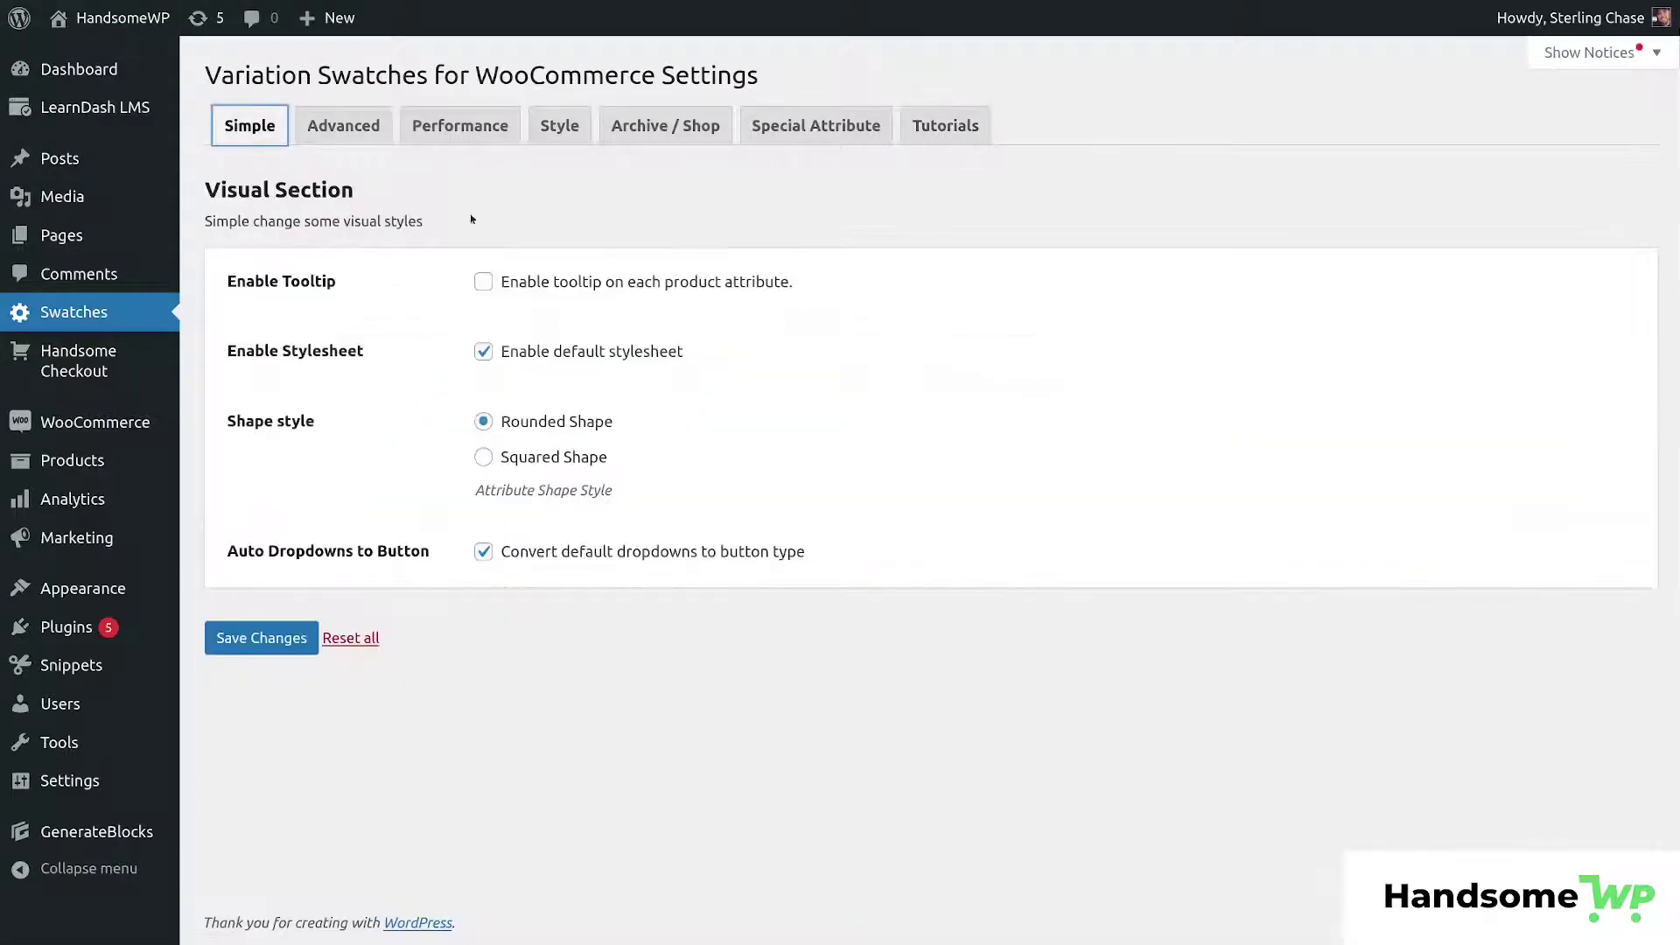
# On the Test Product page, try the M and L buttons and blue swatch, noting the $28.00 price.
pyautogui.click(662, 14)
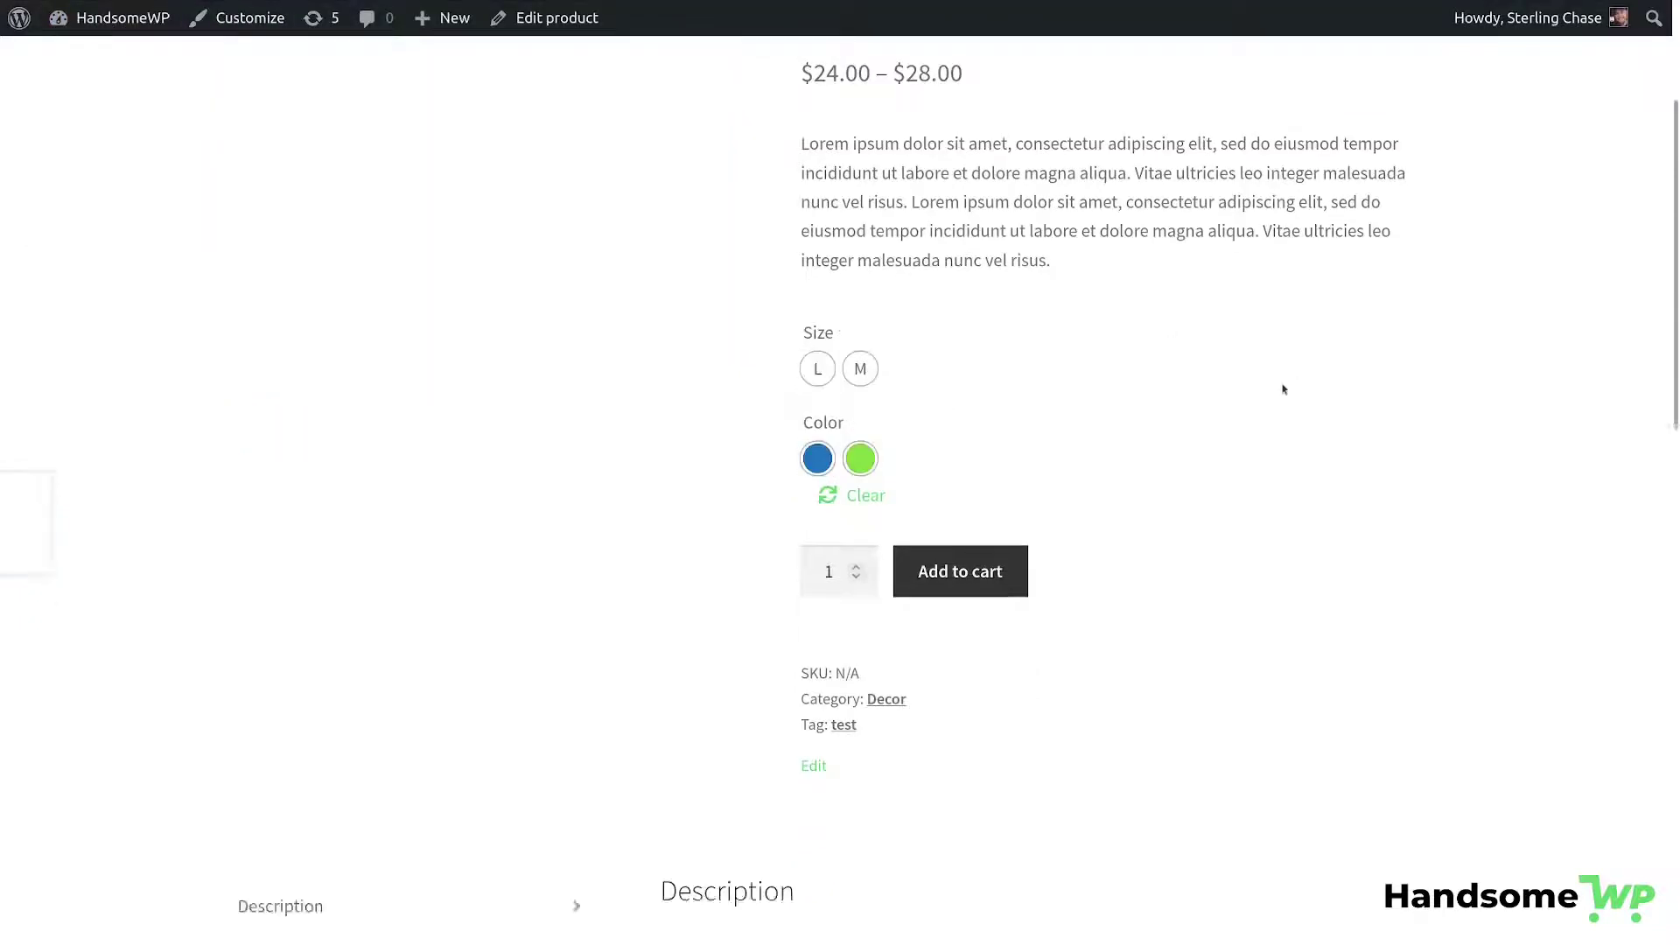
pyautogui.click(861, 369)
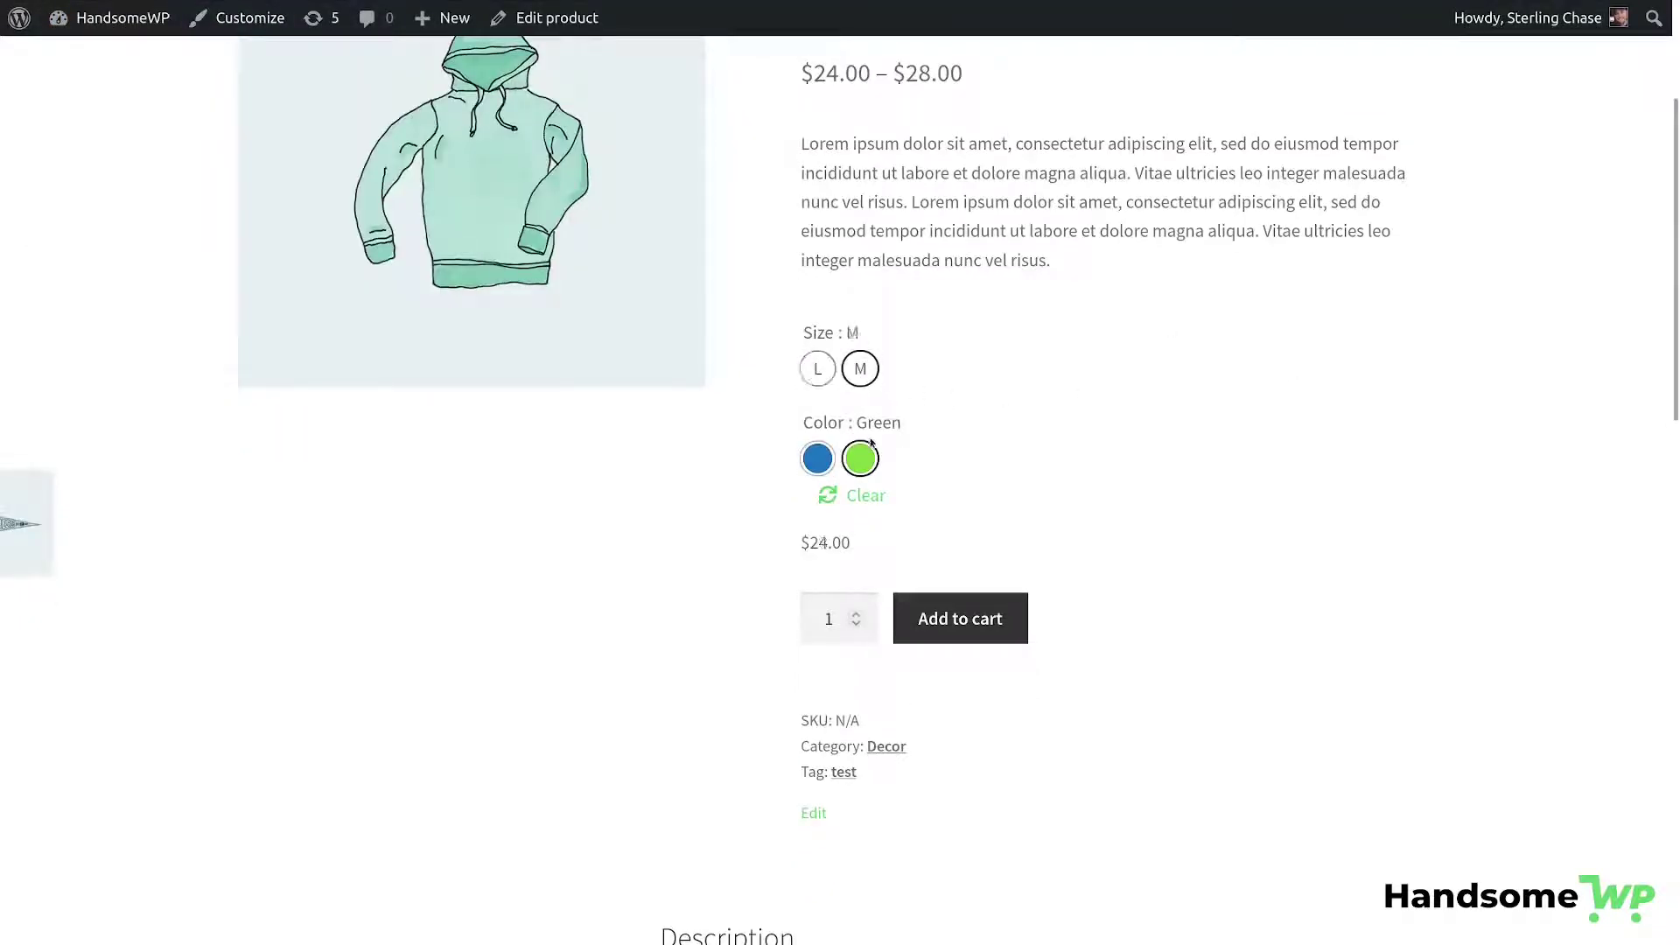
pyautogui.click(818, 368)
pyautogui.click(862, 371)
pyautogui.click(818, 458)
pyautogui.scroll(2, 902, 477)
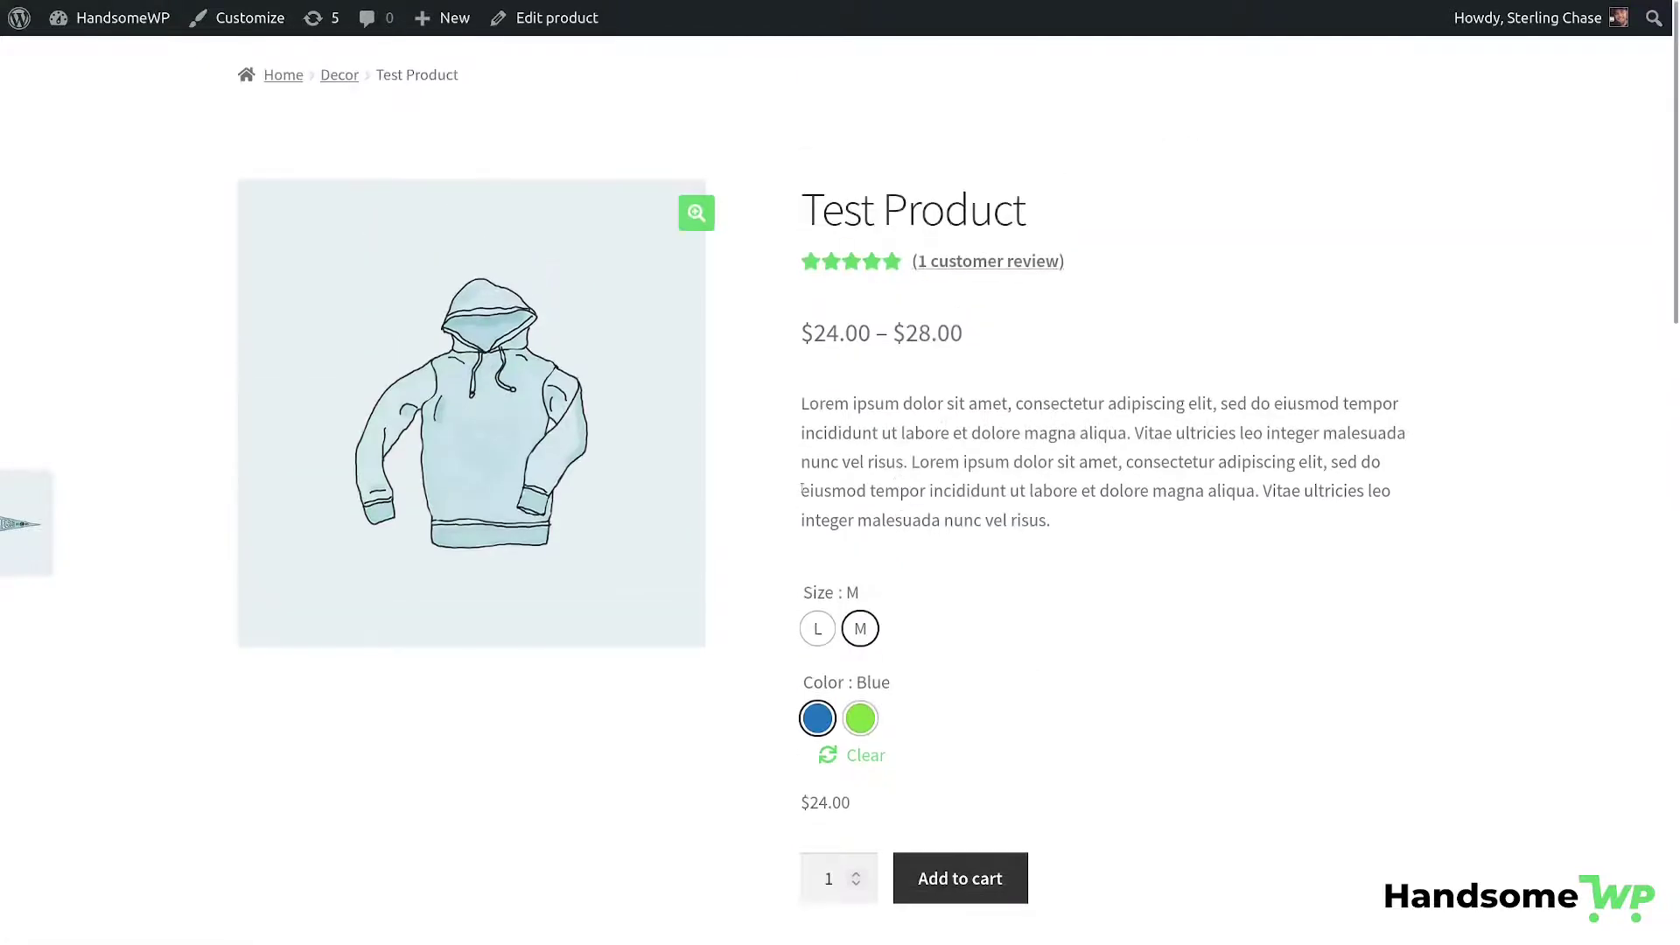
pyautogui.click(818, 498)
pyautogui.moveTo(807, 679); pyautogui.dragTo(893, 678)
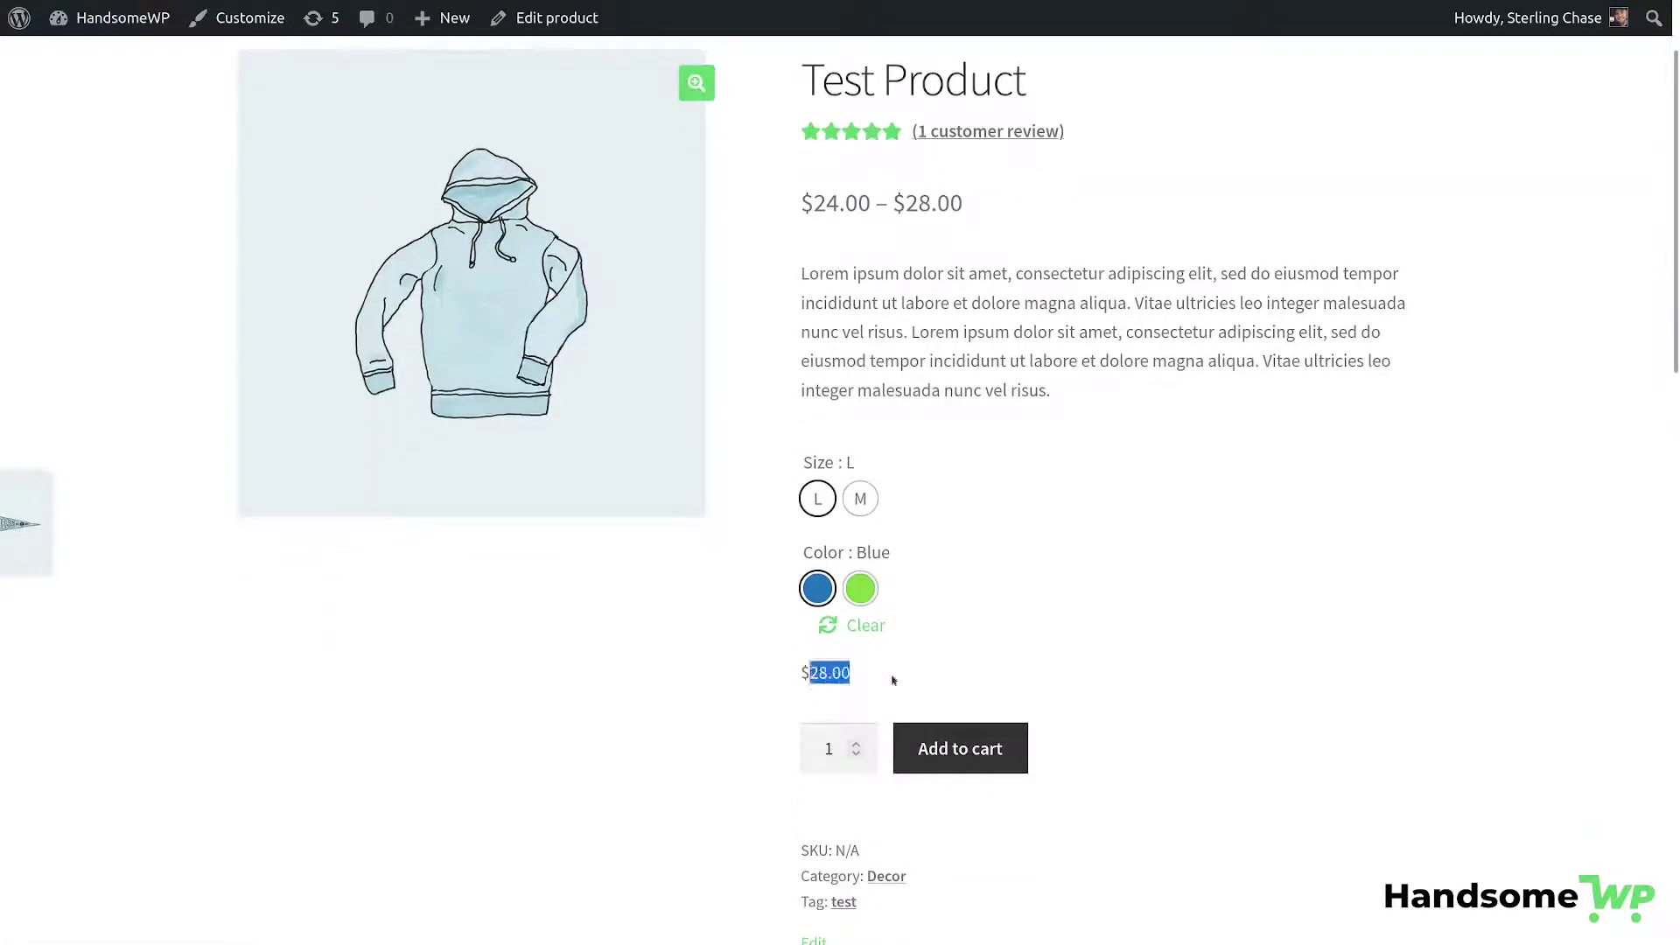
# Switch between green and blue swatches and M and L sizes, ending on L and Green.
pyautogui.click(862, 590)
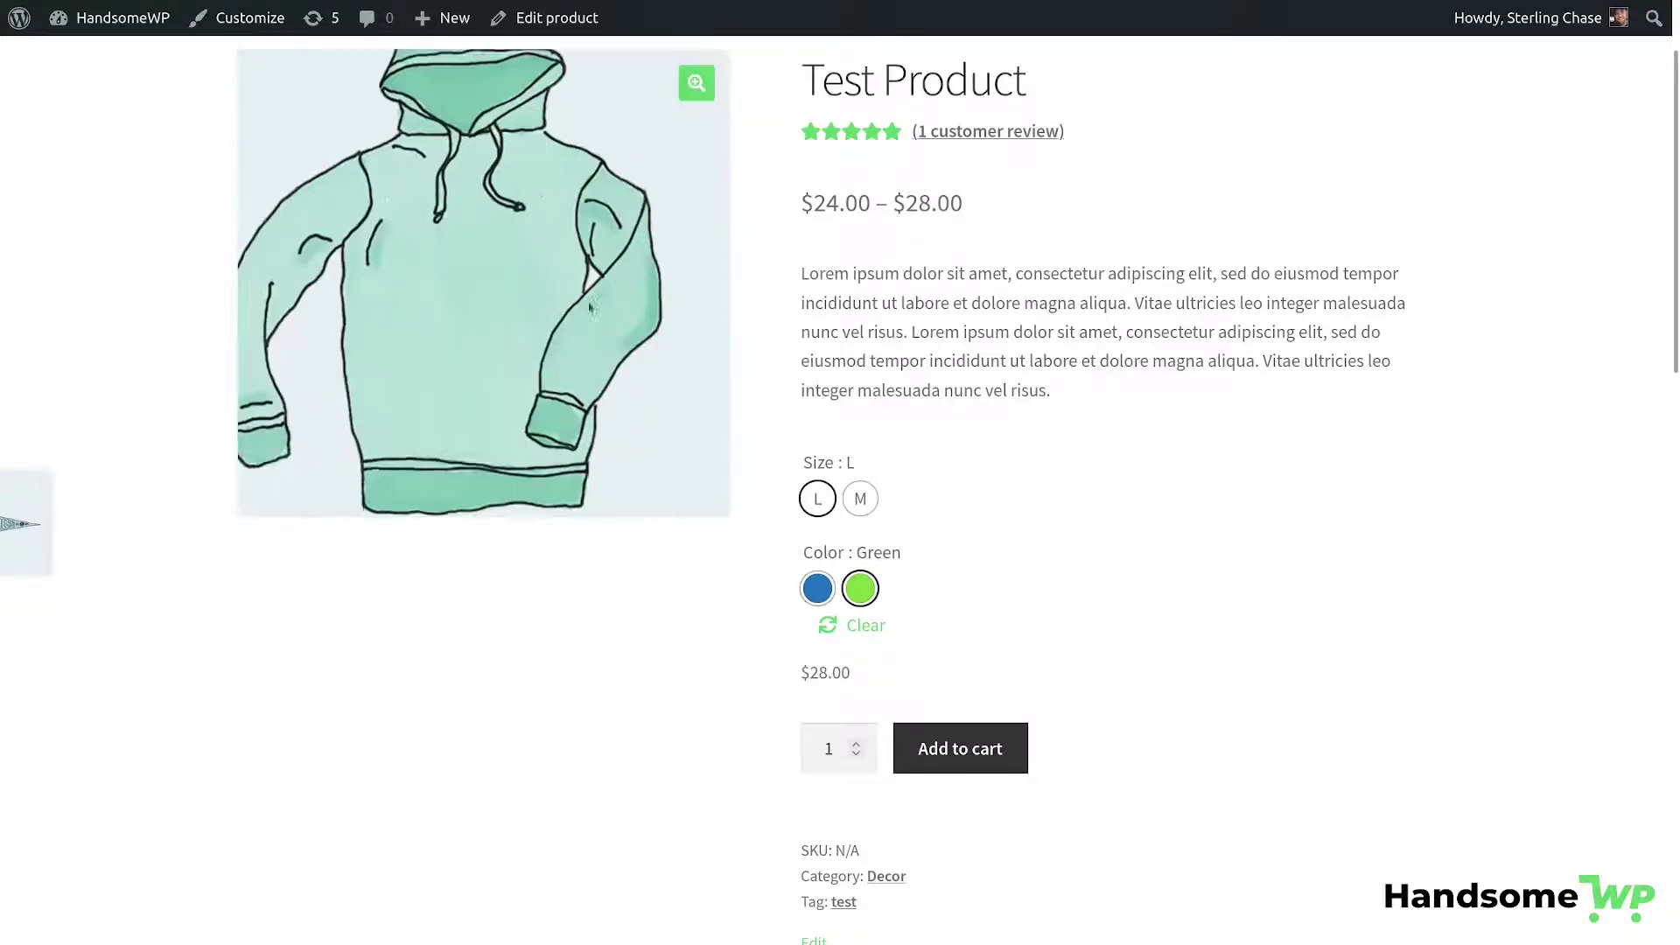
pyautogui.click(817, 588)
pyautogui.click(860, 499)
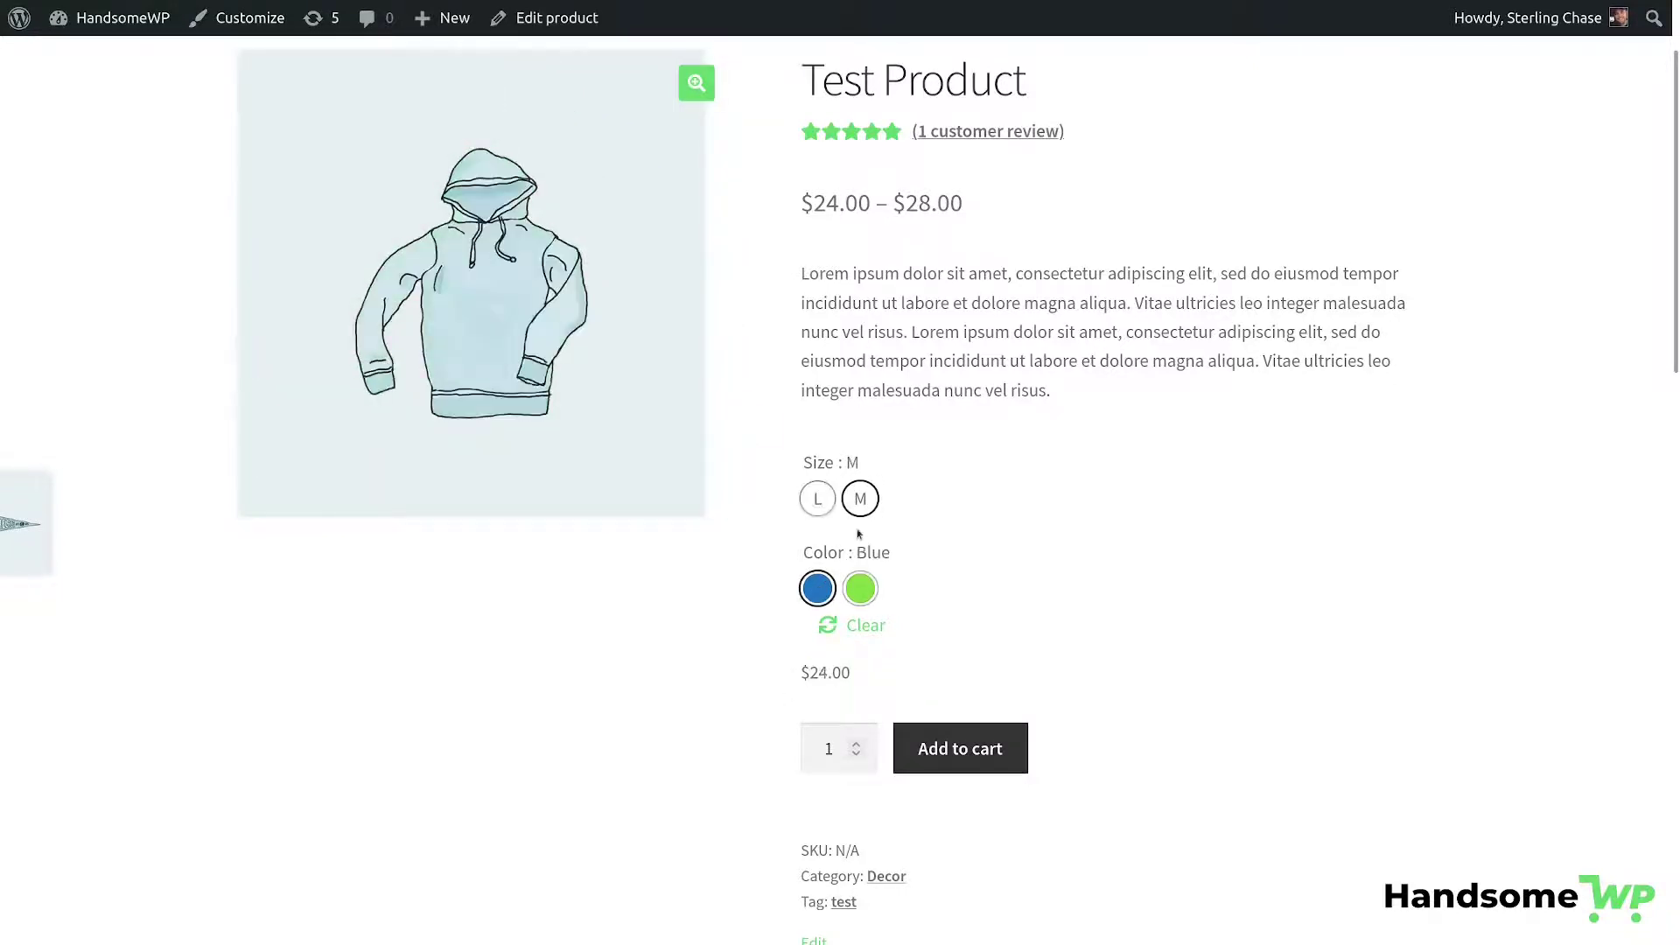
pyautogui.click(818, 500)
pyautogui.click(861, 589)
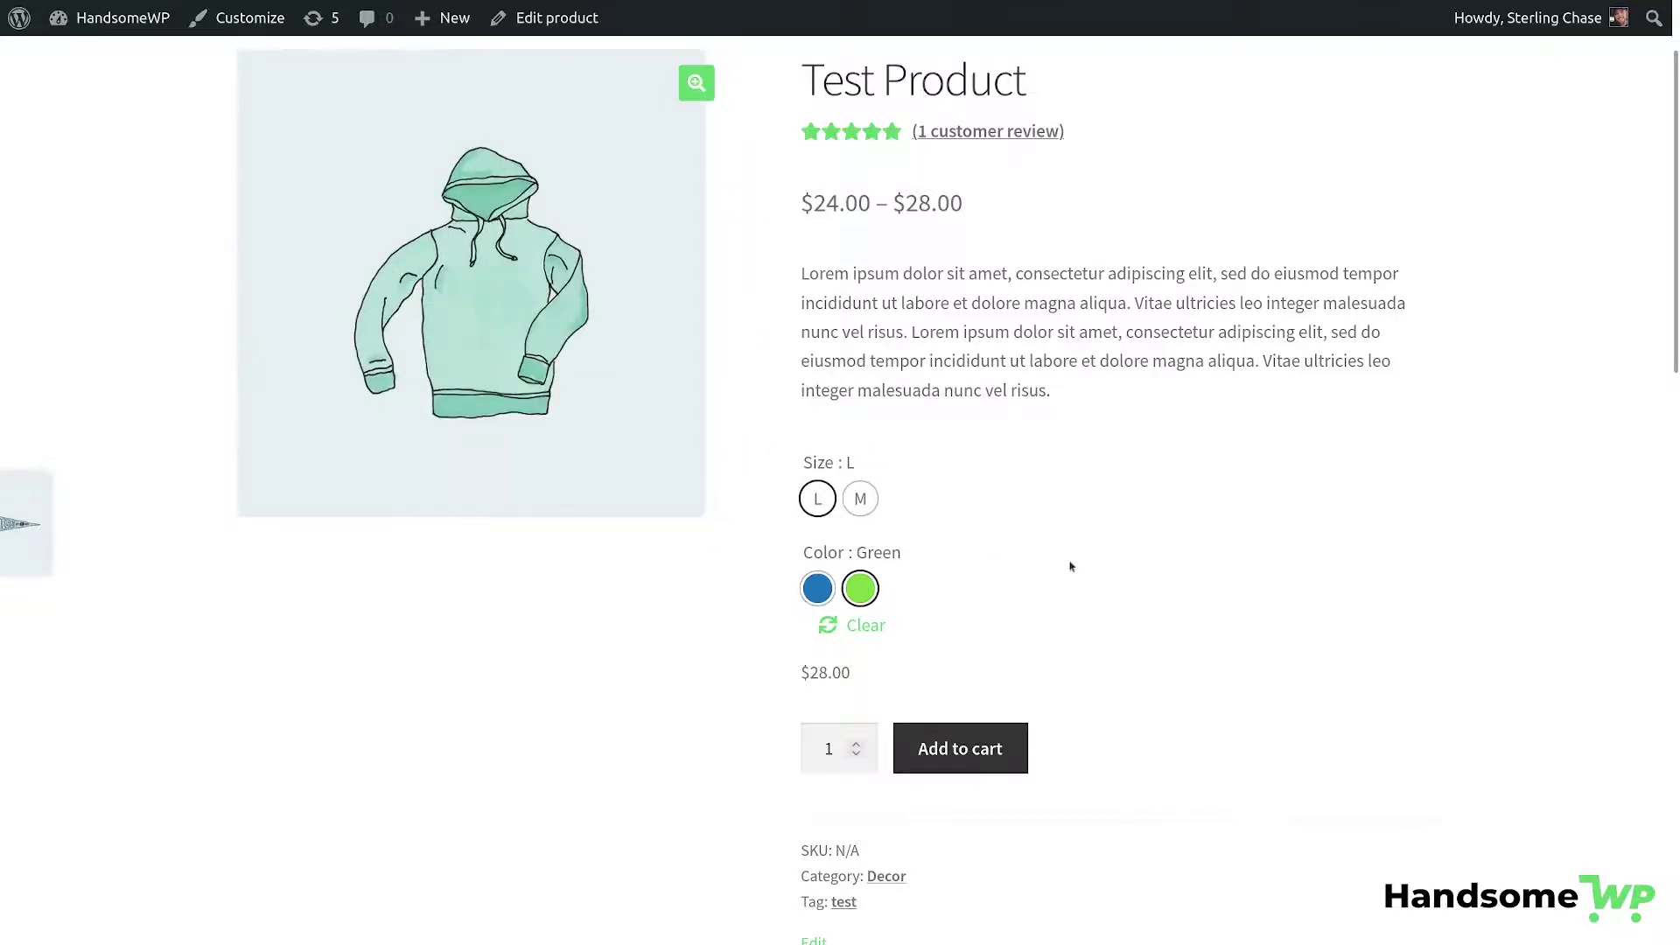
pyautogui.scroll(-3, 1072, 567)
pyautogui.scroll(3, 1164, 556)
pyautogui.click(861, 499)
pyautogui.click(817, 499)
pyautogui.click(817, 588)
pyautogui.click(861, 588)
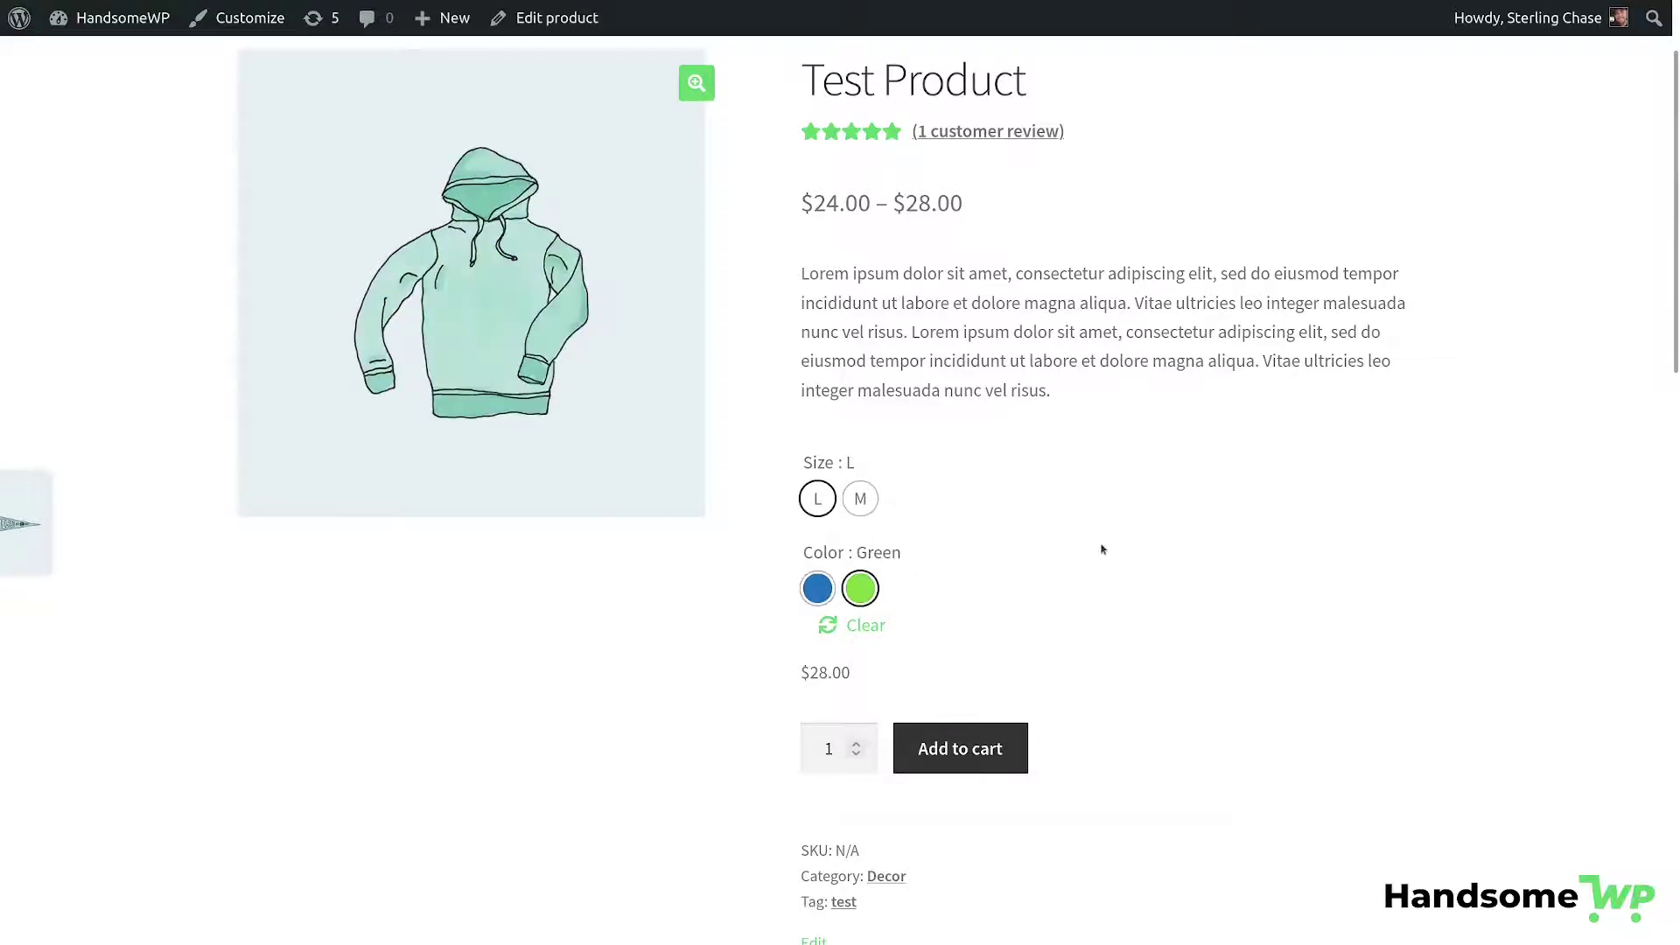